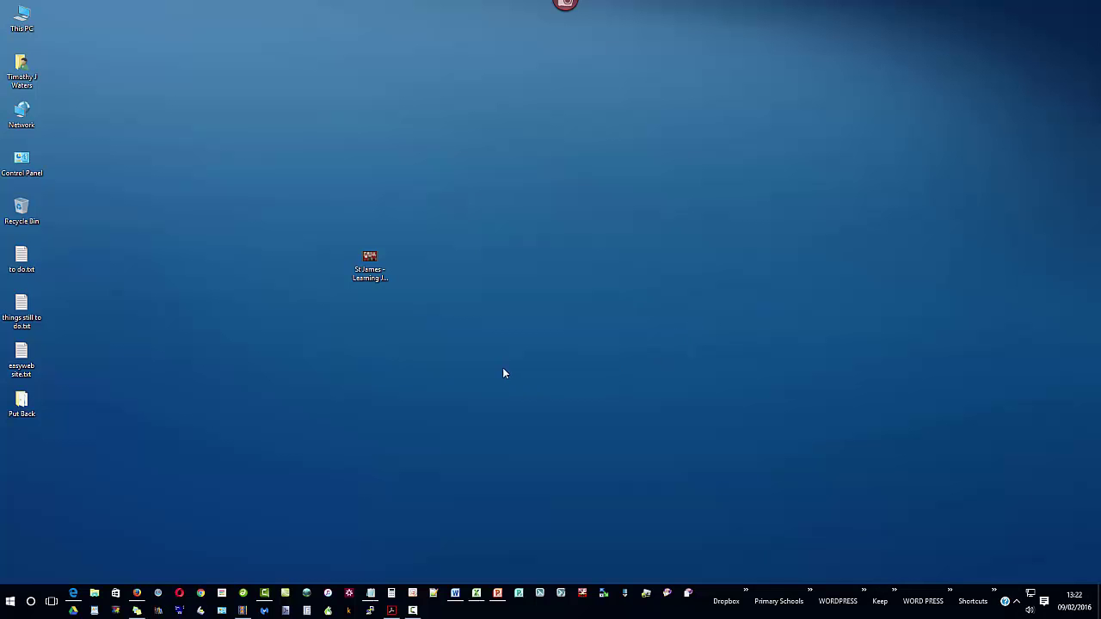
Step: Check the file size and length of the St James - Learning Journey.mov video on the desktop
left_click(367, 267)
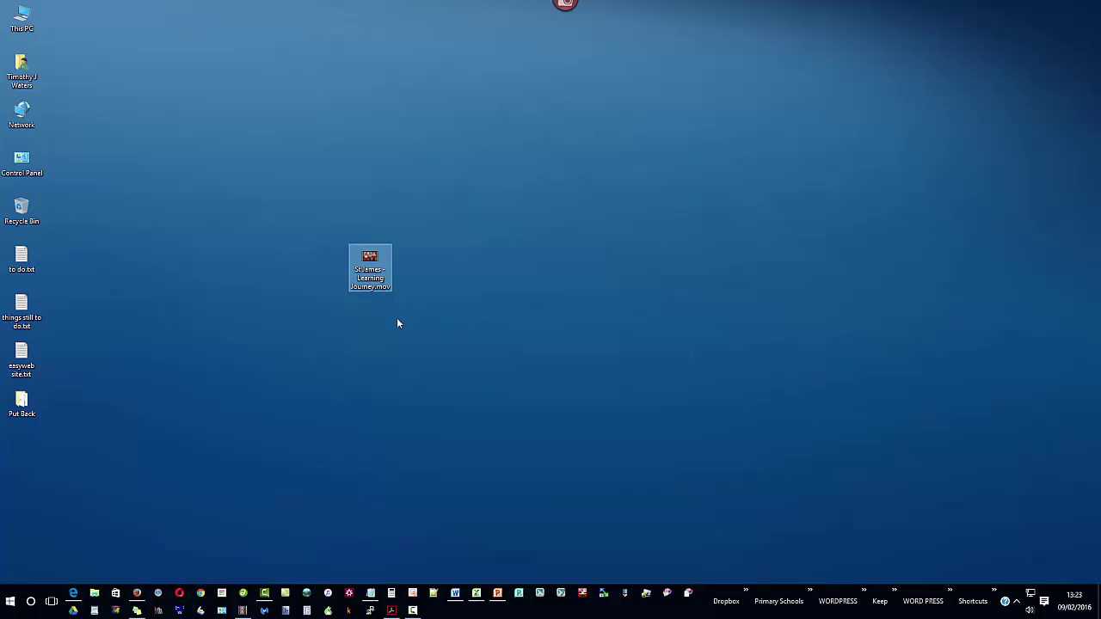
mouse_move(371, 282)
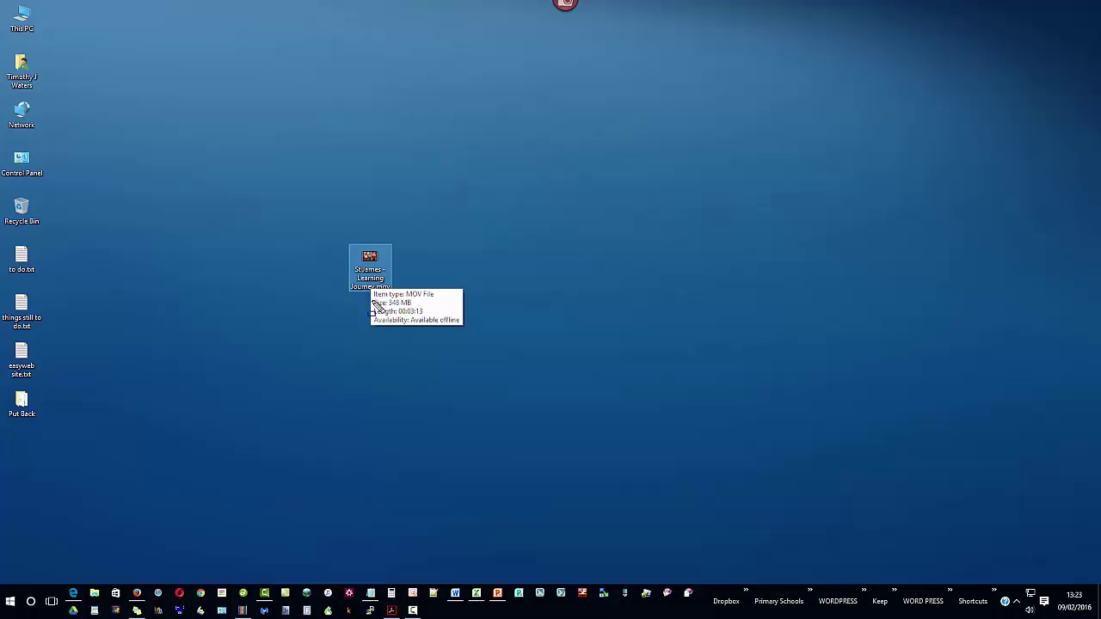
mouse_move(371, 301)
left_mouse_down()
mouse_move(406, 302)
mouse_move(427, 319)
left_mouse_up()
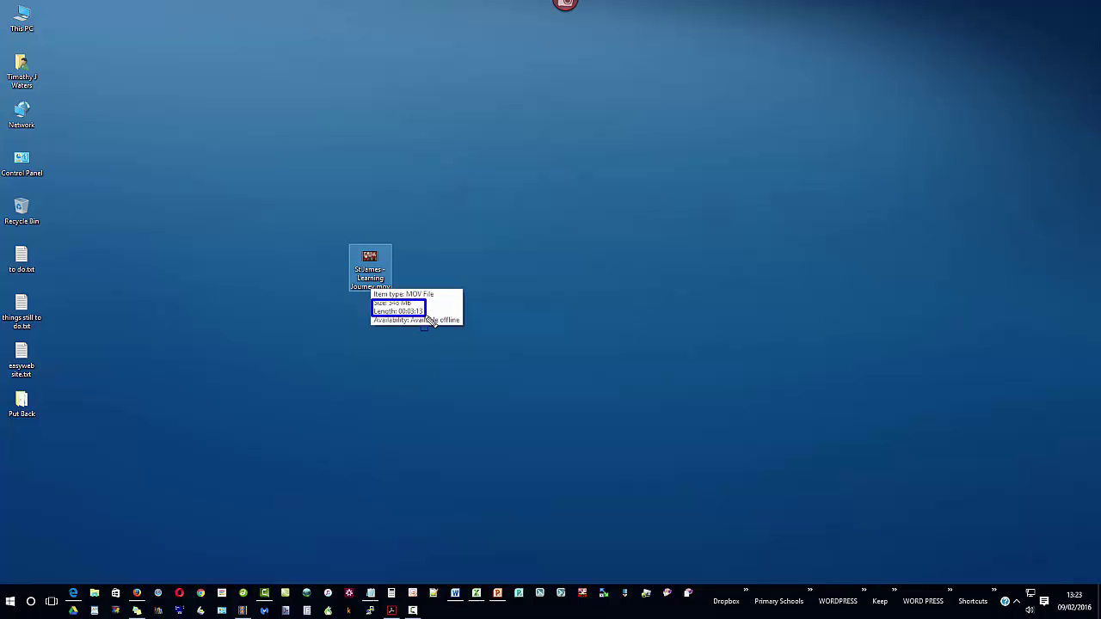
left_click(425, 320)
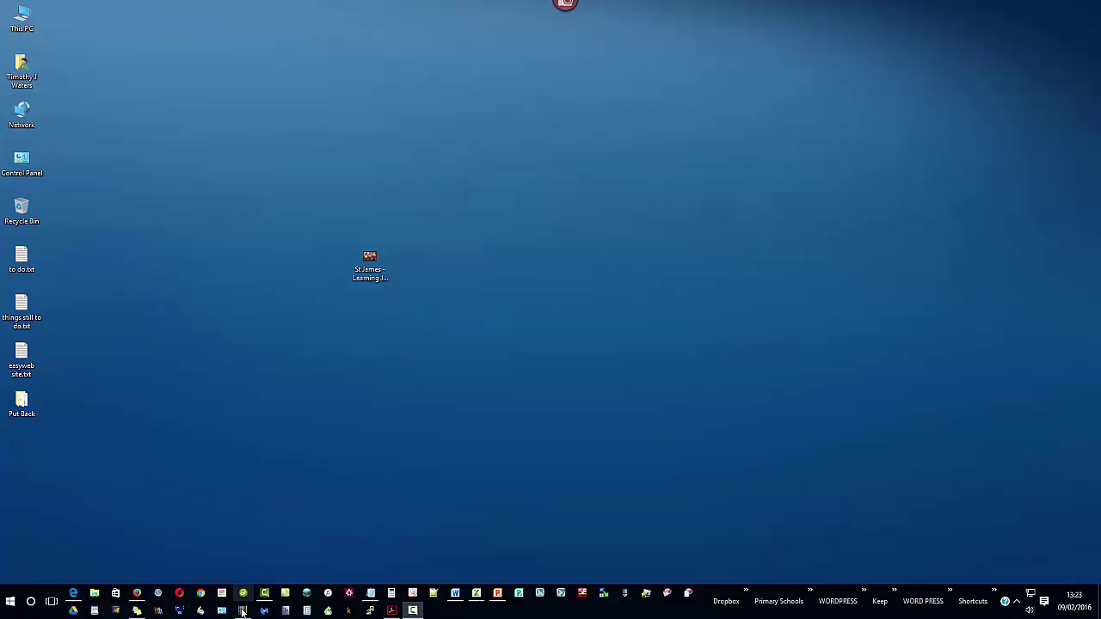
Step: Switch to Movie Maker to view its empty project, and minimise the window
mouse_move(242, 612)
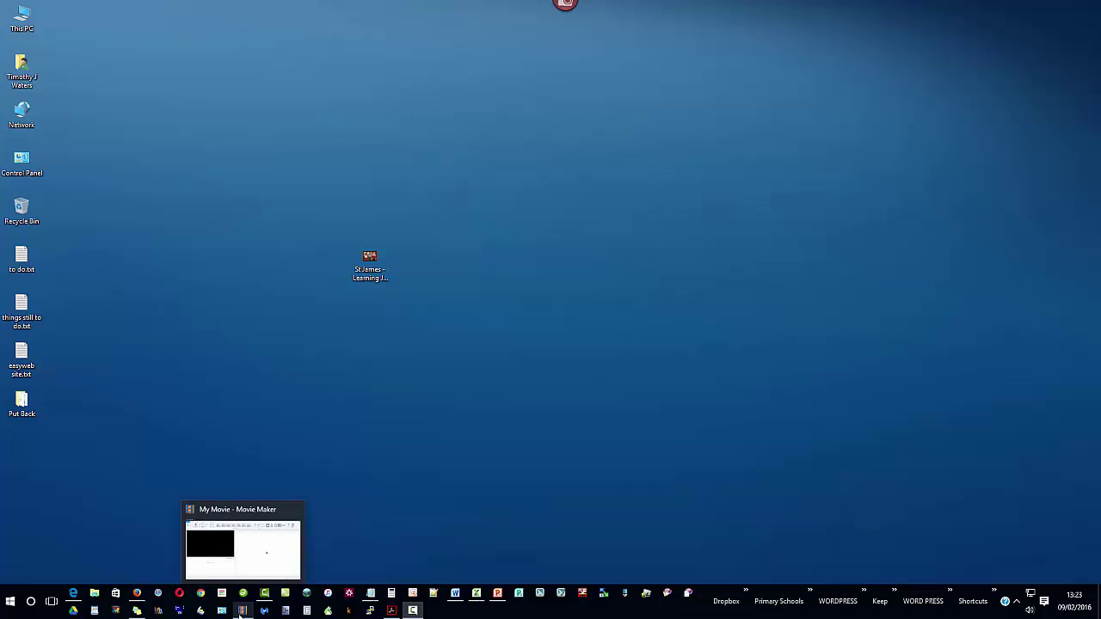
left_click(242, 612)
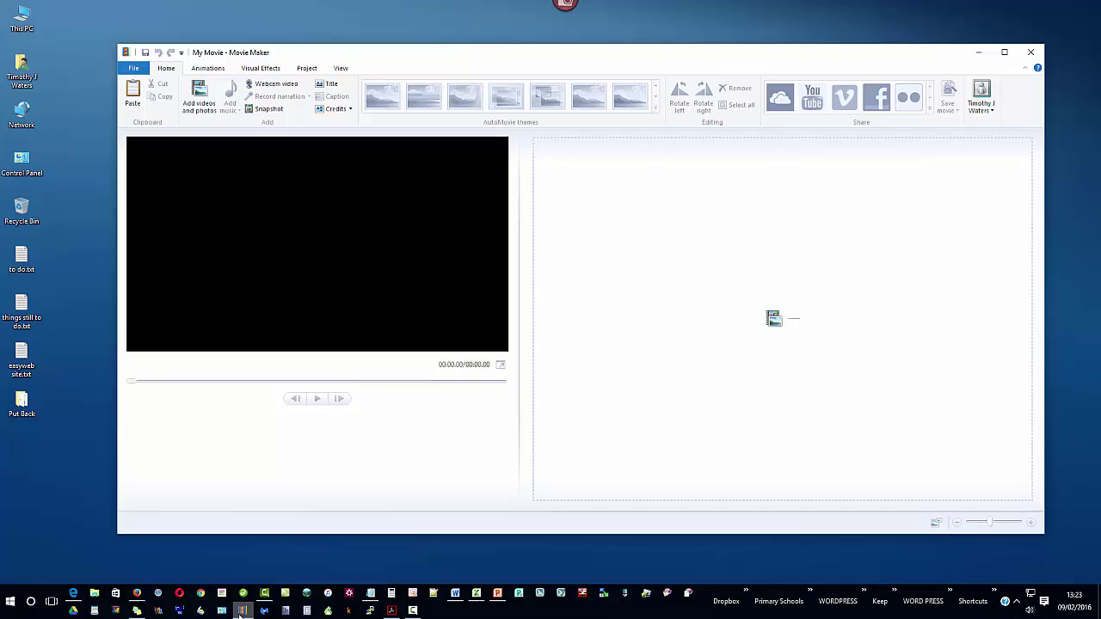
left_click(978, 52)
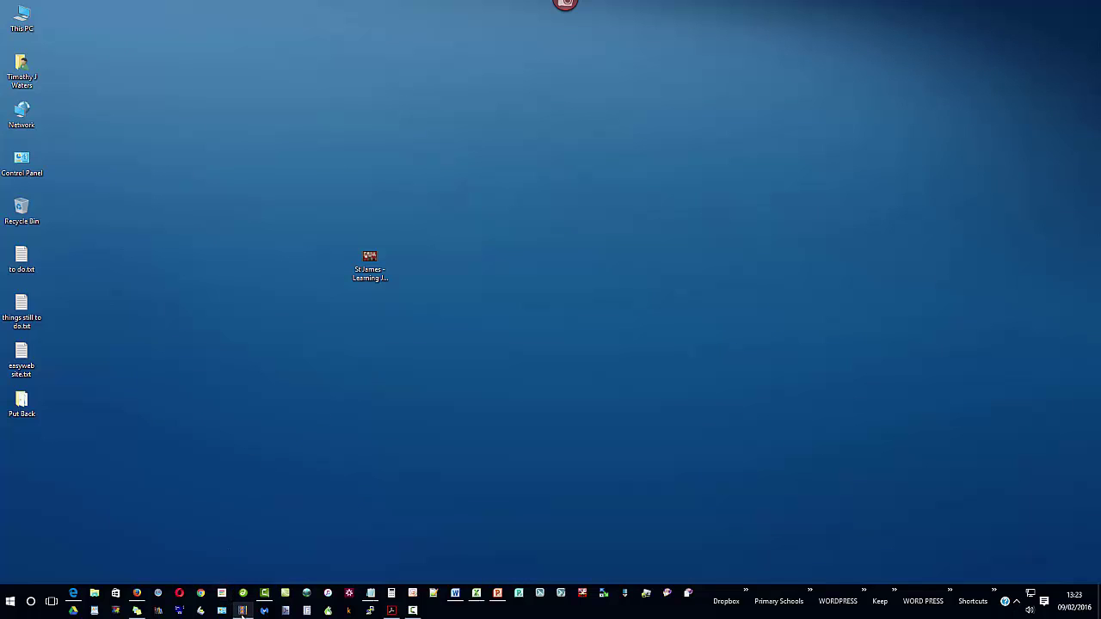
mouse_move(243, 613)
Step: Search the computer for "windows movie maker" to check for the installed app, and close the search without launching it
left_click(10, 602)
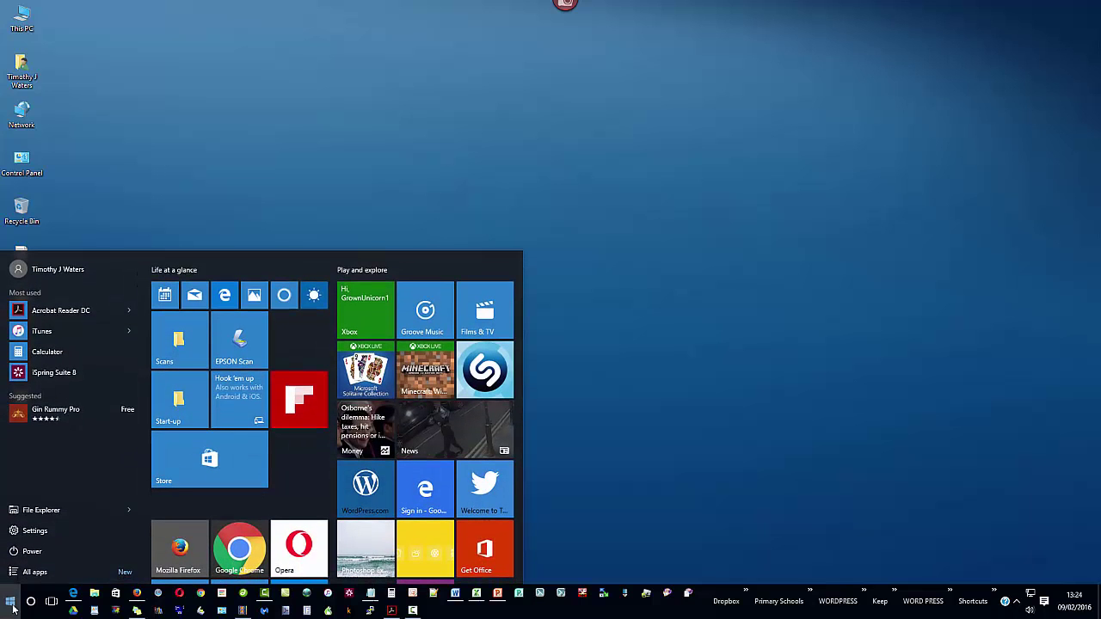
type("win")
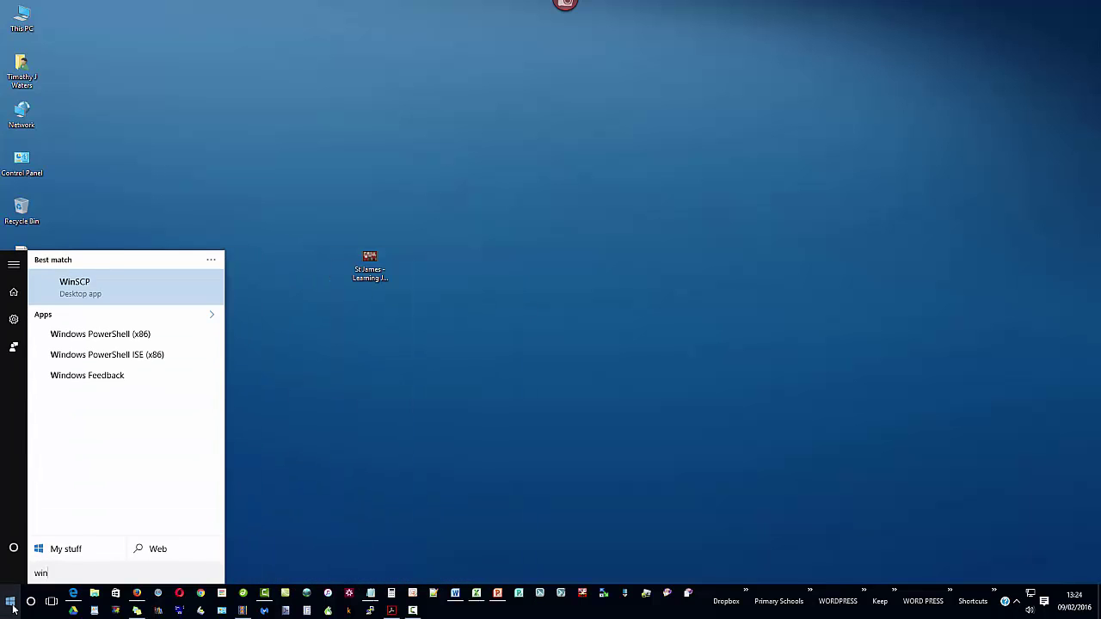
type("dows")
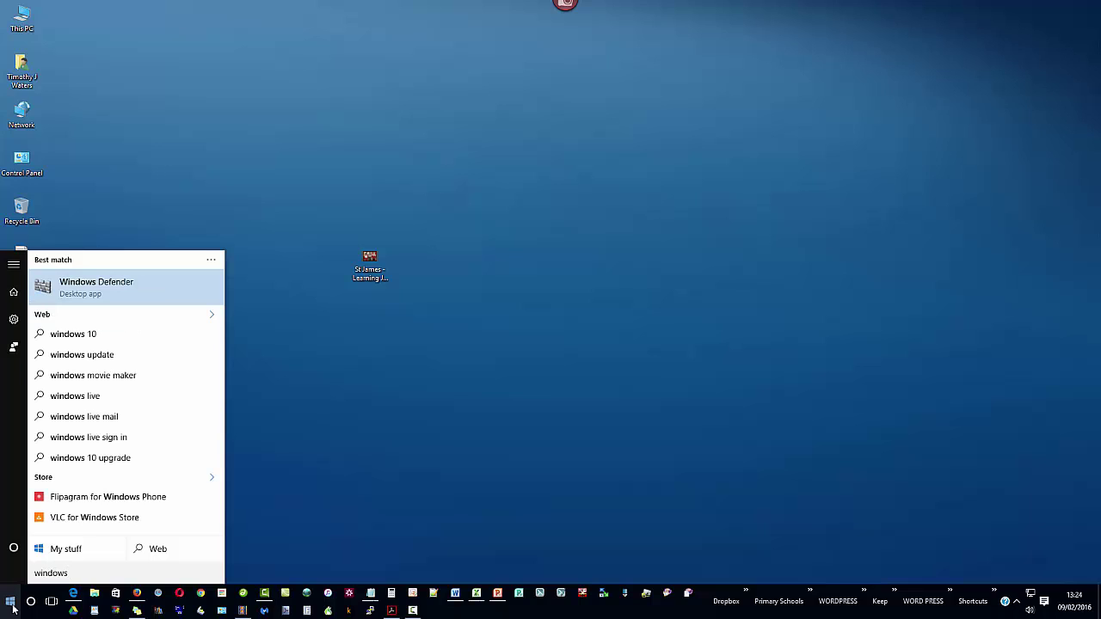
type(" o")
key("BackSpace")
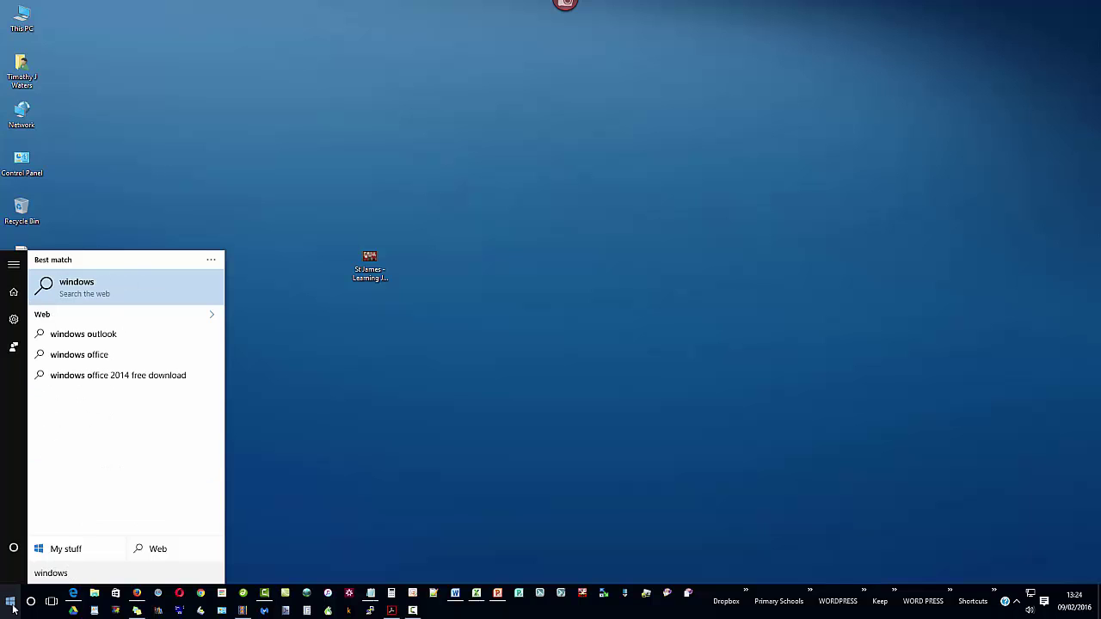
type("movie")
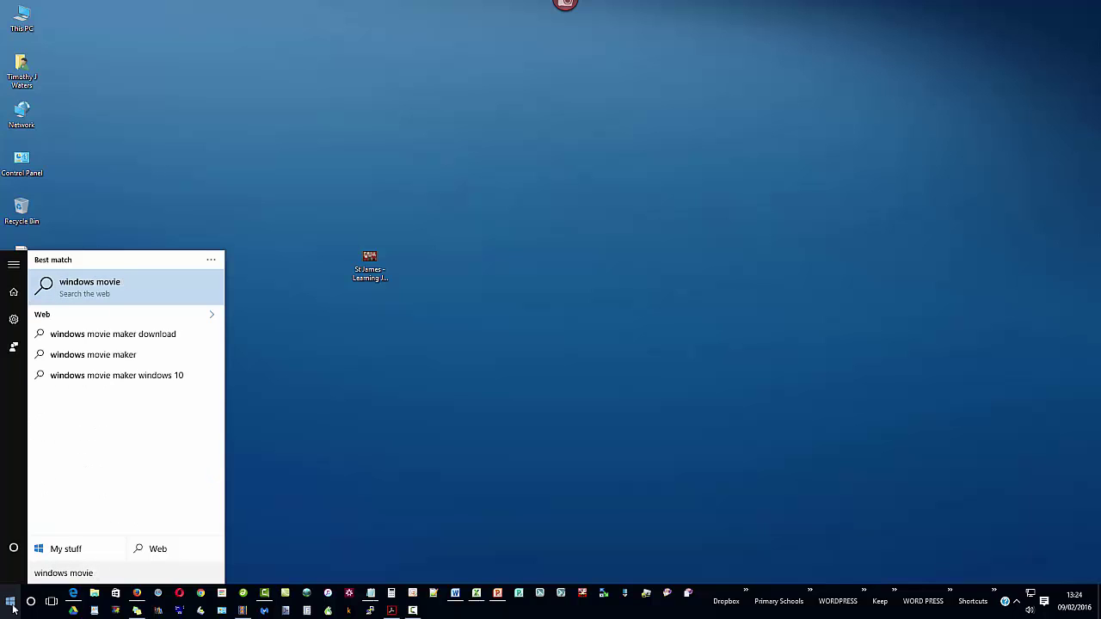
type(" maker")
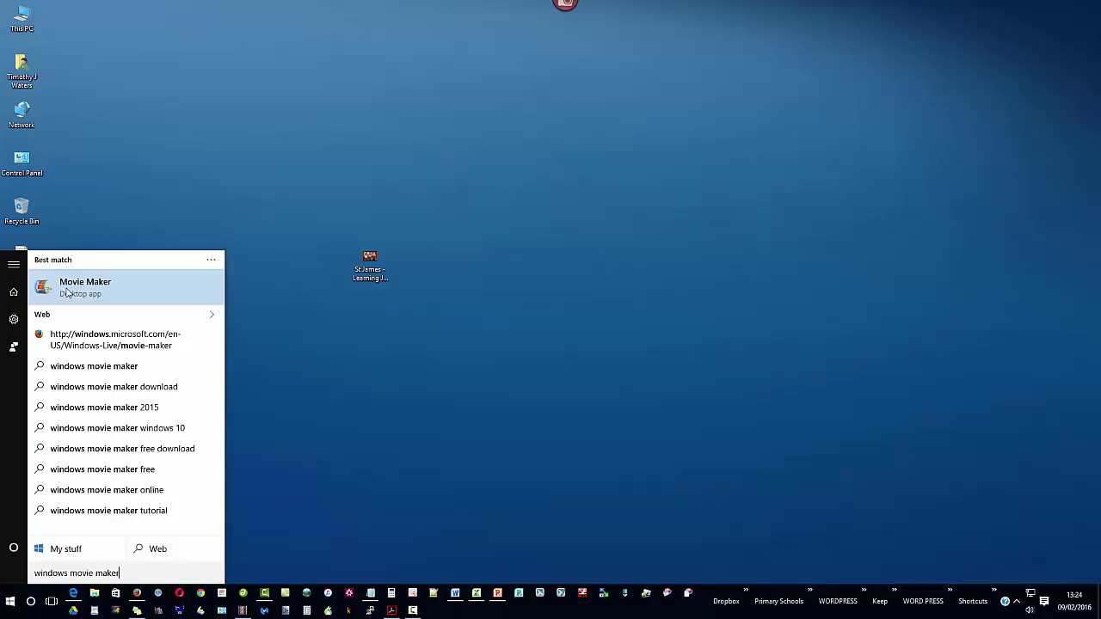
left_click(269, 456)
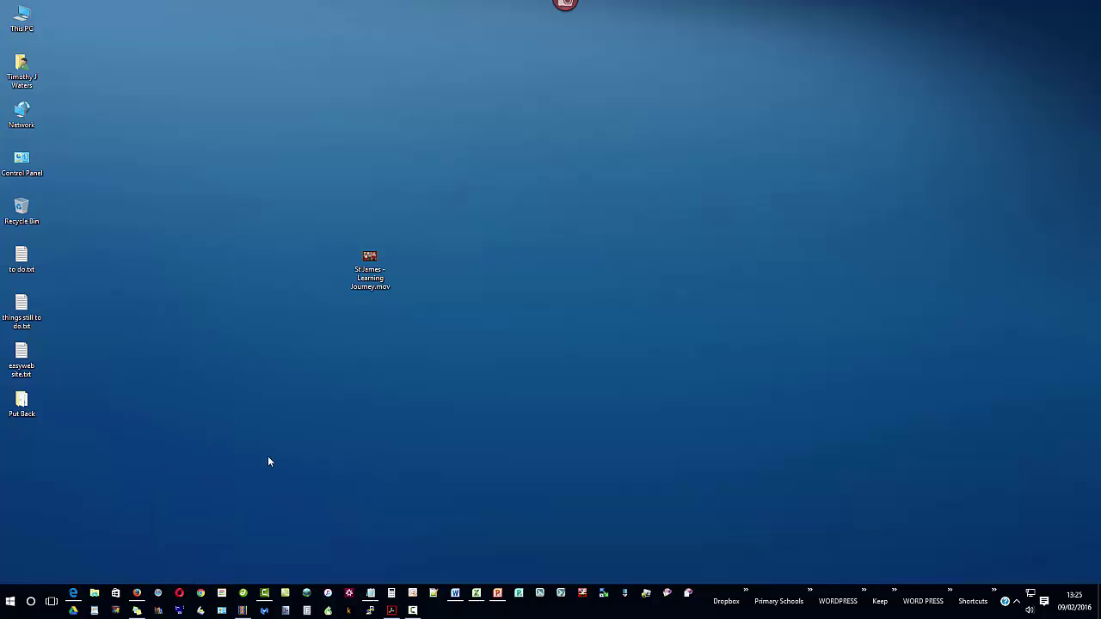
Step: Switch to Edge, open the "Get Movie Maker - Microsoft Windows" search result to view the download options, and minimise the browser
left_click(73, 594)
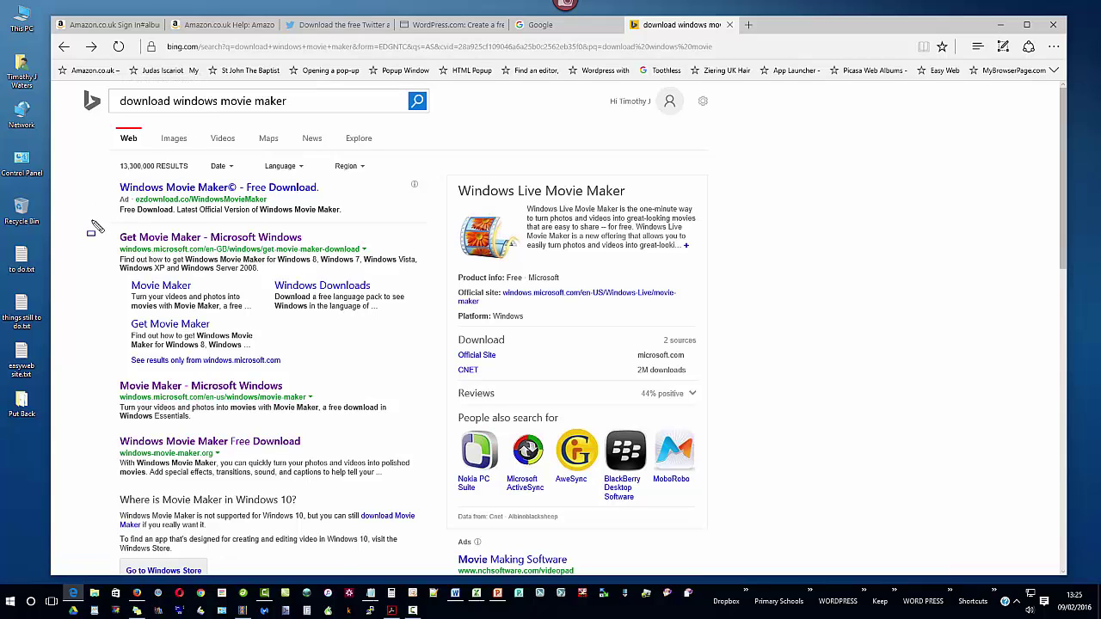
left_click_drag(109, 228, 373, 255)
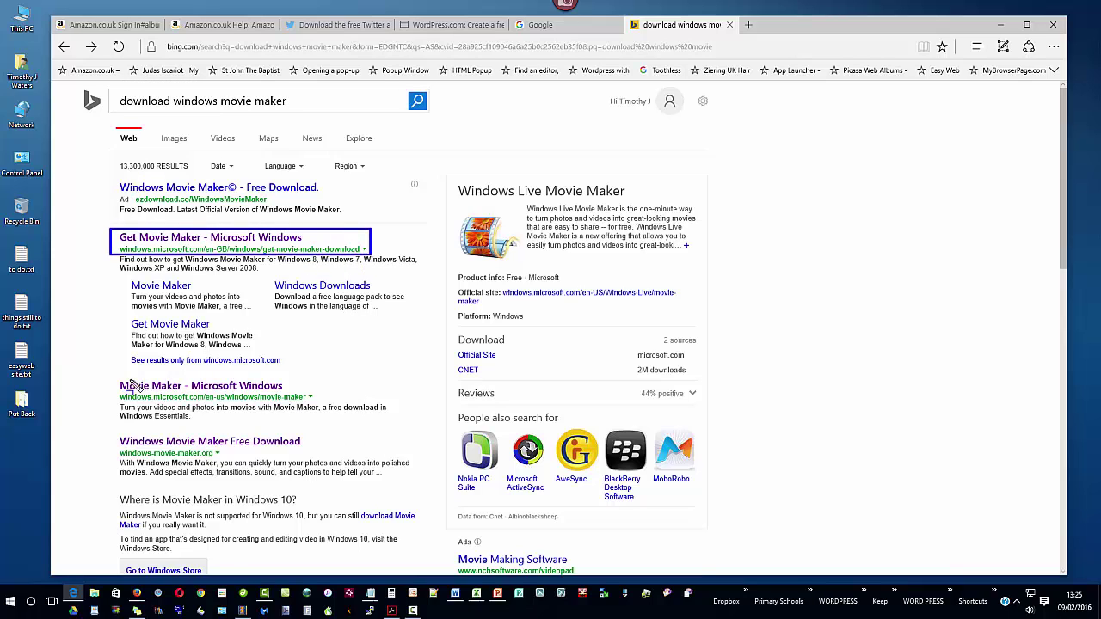
left_click_drag(112, 373, 318, 404)
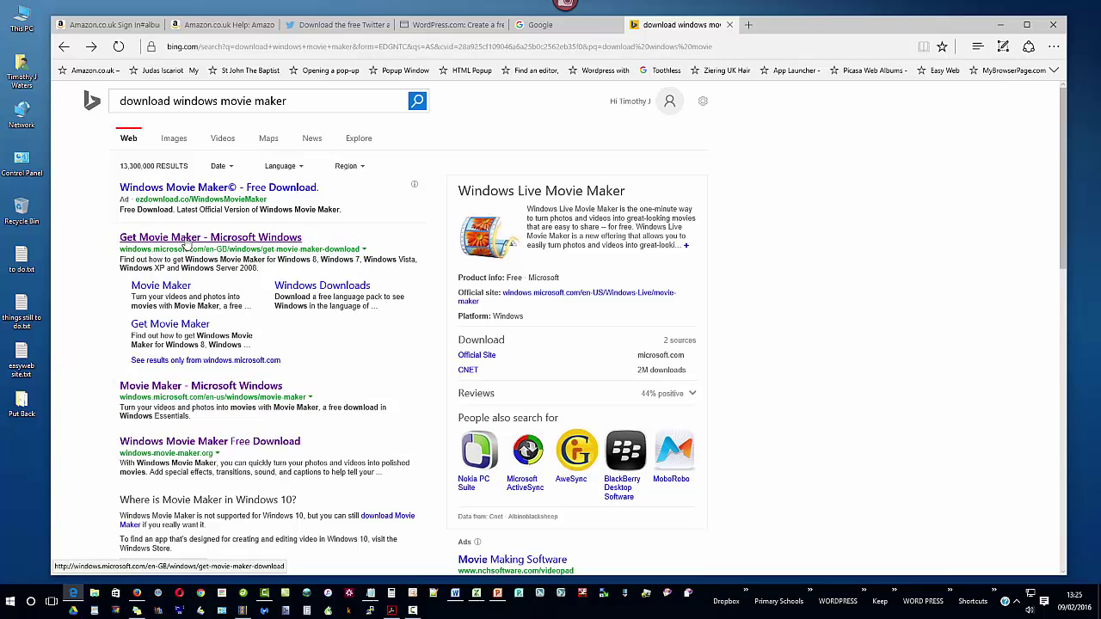
left_click(185, 240)
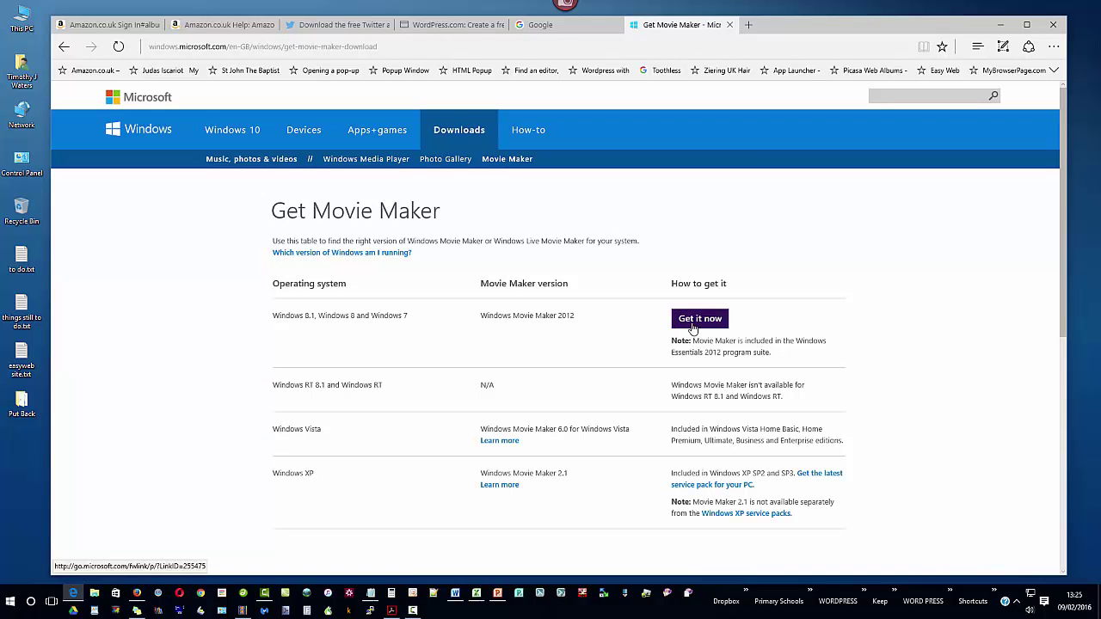
left_click(693, 328)
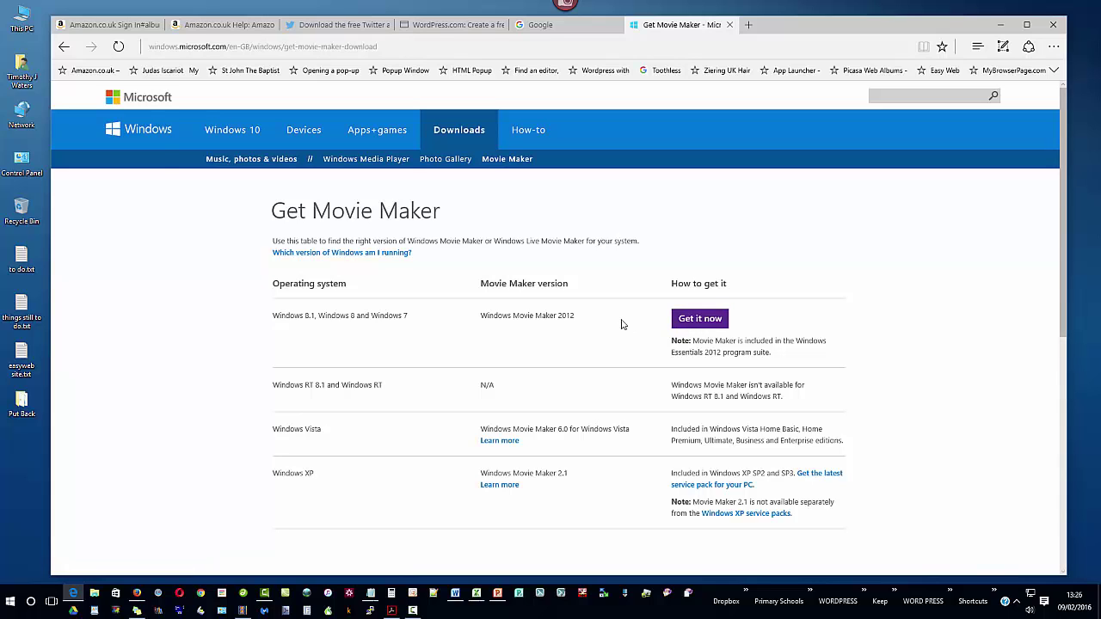
left_click(1001, 25)
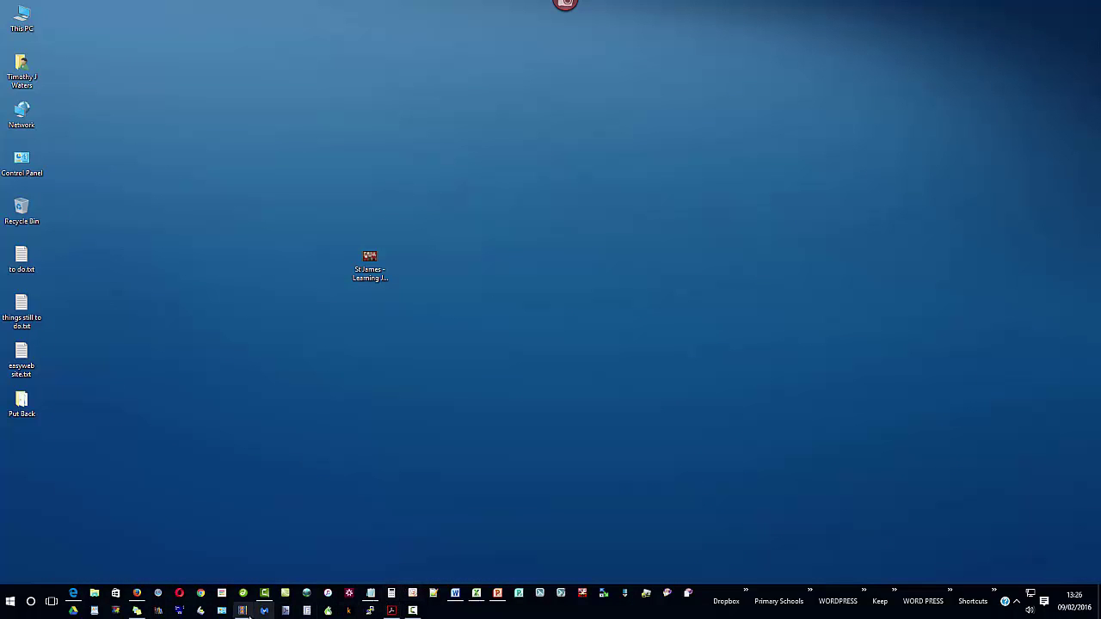
Step: Switch to Movie Maker and add the St James - Learning Journey.mov video from the desktop to the empty project
left_click(242, 611)
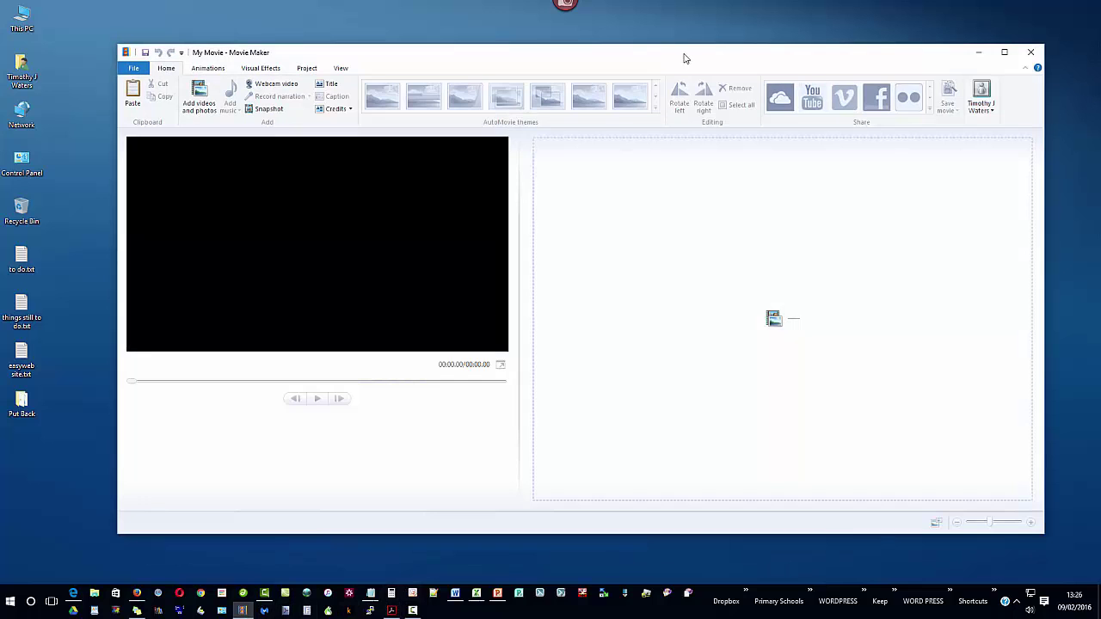
left_click_drag(685, 57, 706, 329)
left_click(370, 267)
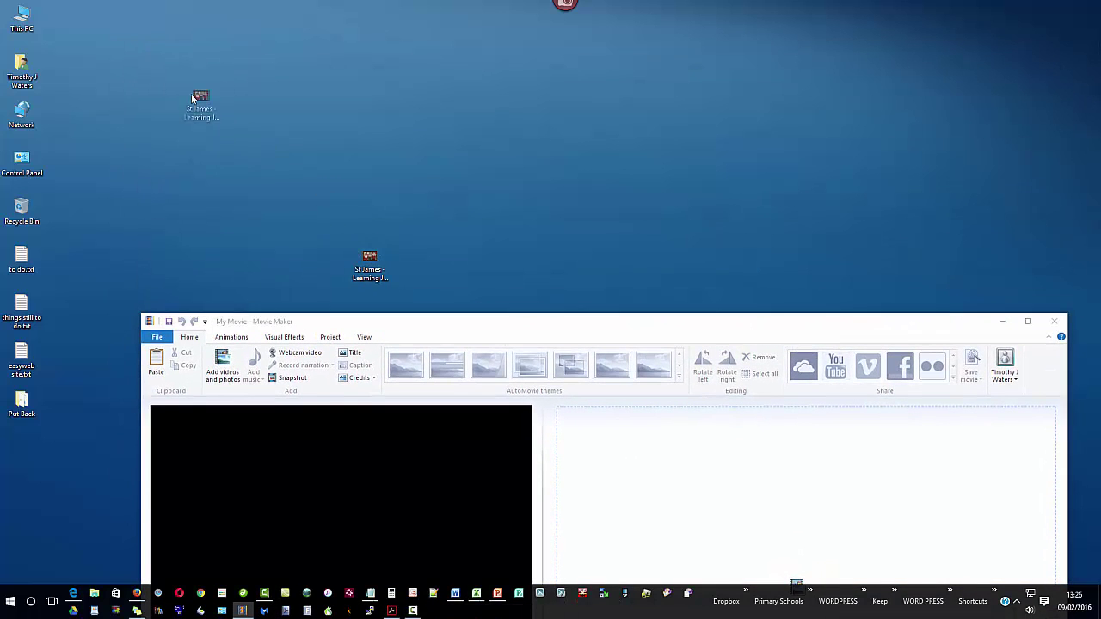
left_click_drag(185, 91, 102, 69)
left_click_drag(658, 336, 671, 67)
left_click_drag(108, 71, 794, 327)
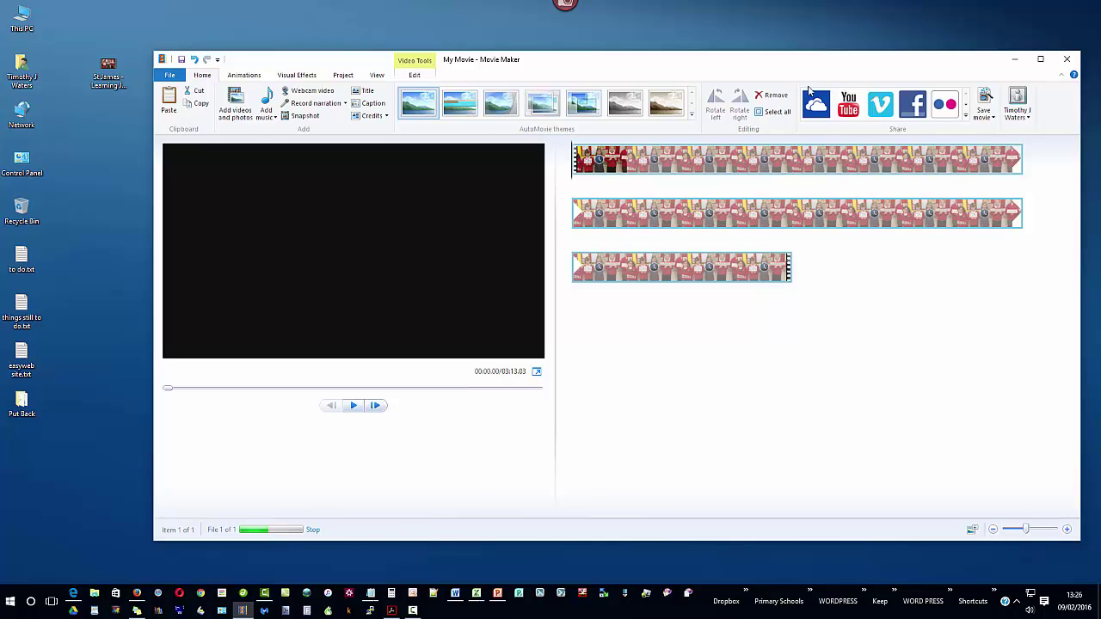
Step: Start sharing the movie to OneDrive and choose the recommended 854 x 480 resolution
left_click_drag(800, 86, 963, 126)
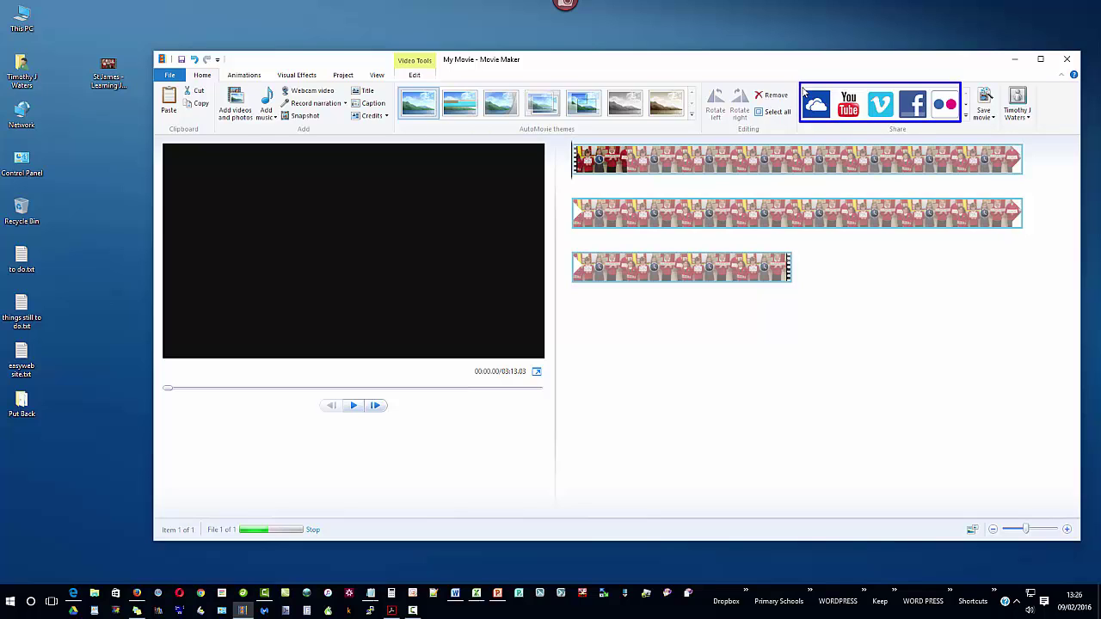
left_click_drag(801, 86, 832, 125)
key("Escape")
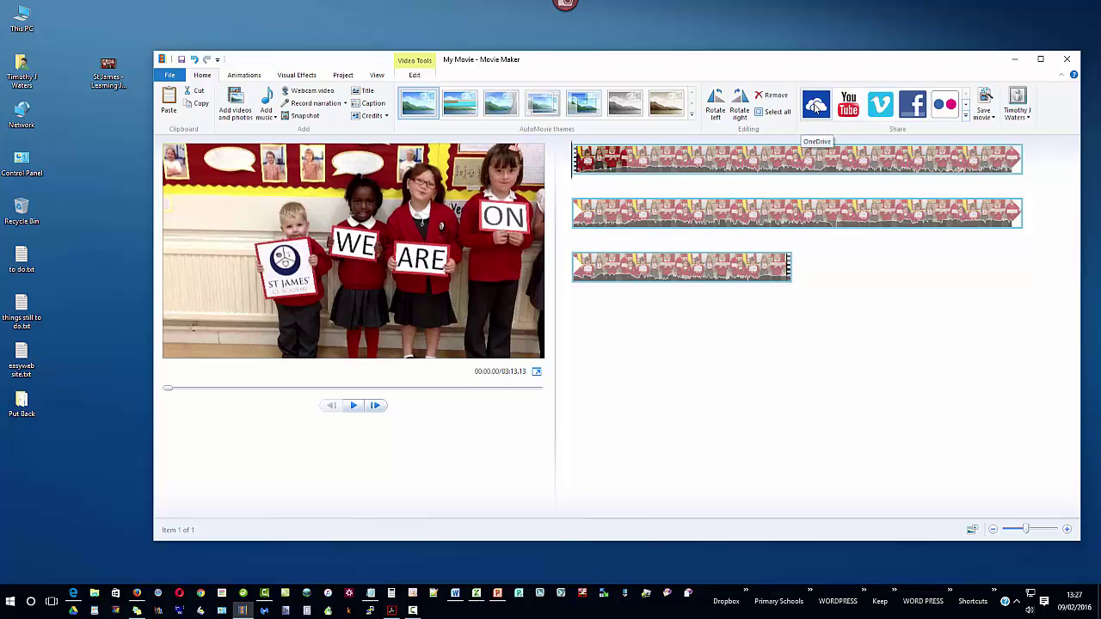
left_click(815, 106)
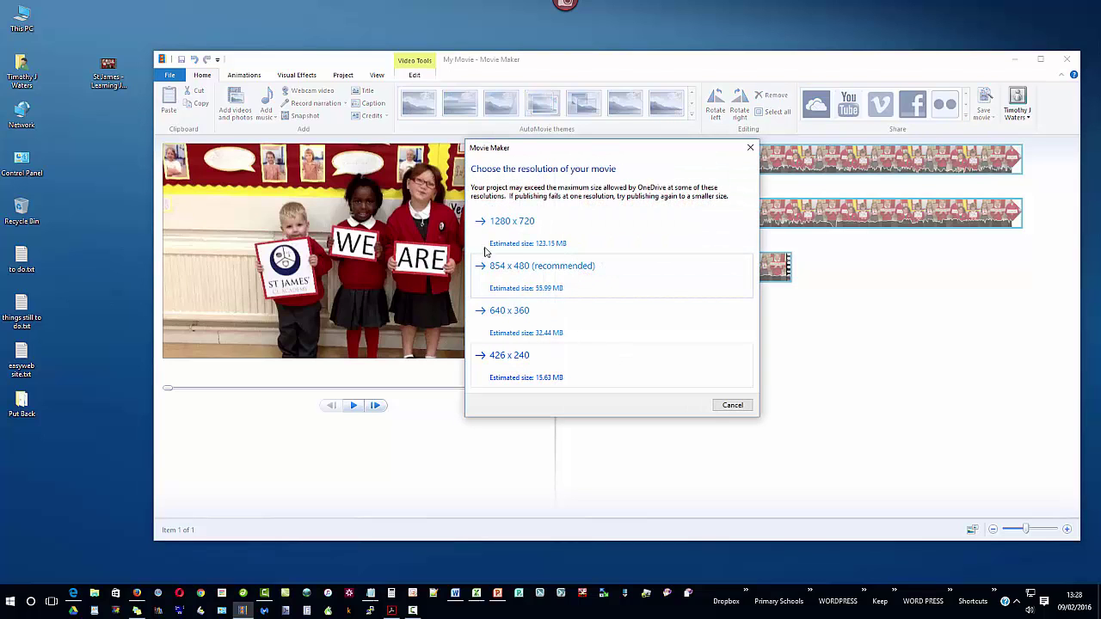
mouse_move(509, 247)
left_mouse_down()
mouse_move(592, 353)
mouse_move(595, 399)
left_mouse_up()
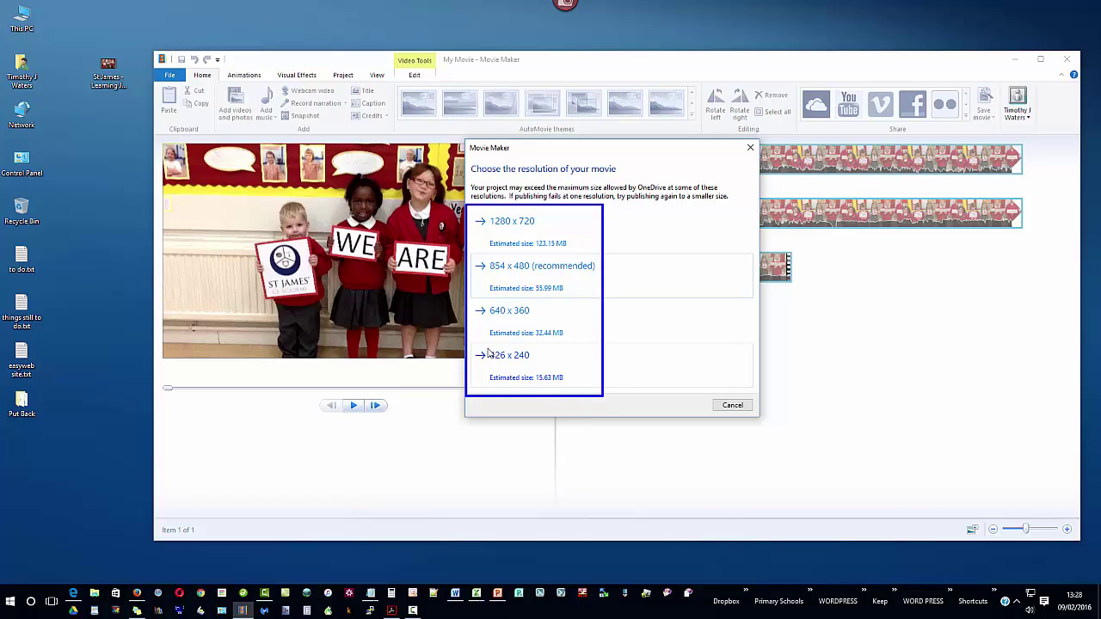
left_click_drag(487, 348, 534, 365)
mouse_move(485, 298)
left_mouse_down()
mouse_move(533, 329)
mouse_move(526, 316)
left_mouse_up()
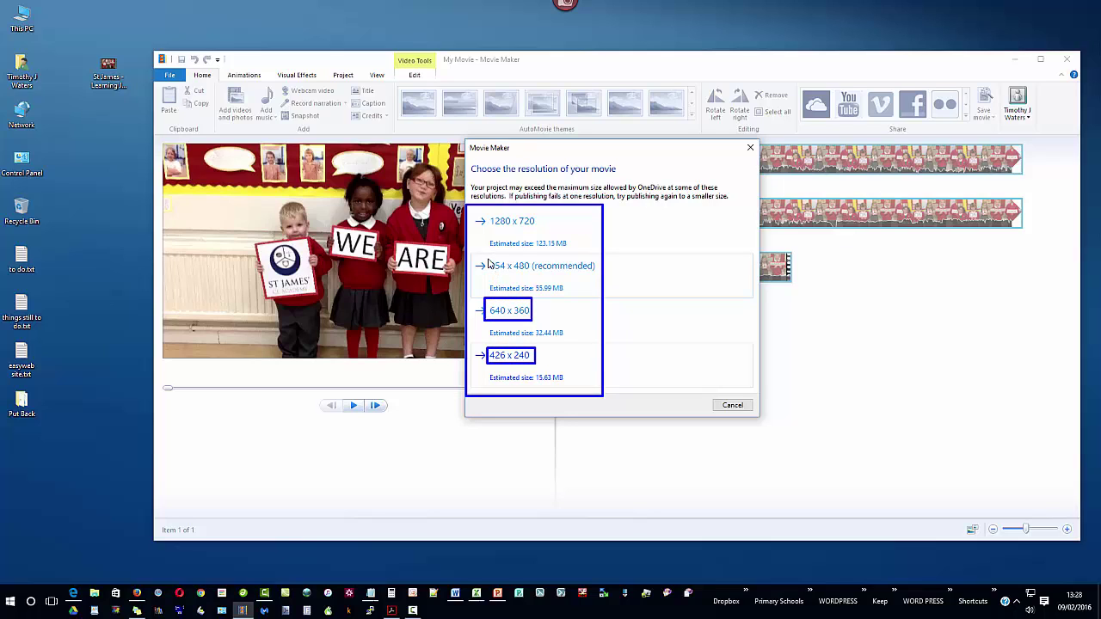
left_click_drag(486, 258, 531, 275)
mouse_move(487, 210)
left_mouse_down()
mouse_move(539, 226)
mouse_move(557, 250)
mouse_move(561, 294)
mouse_move(547, 337)
mouse_move(556, 341)
mouse_move(541, 375)
mouse_move(552, 386)
left_mouse_up()
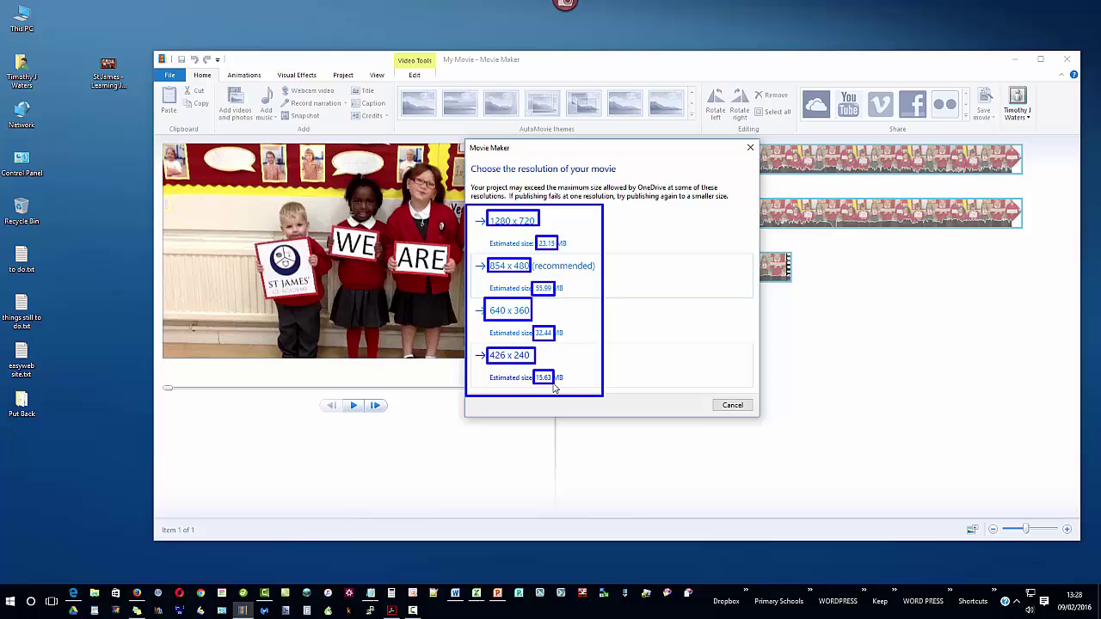
left_click(557, 276)
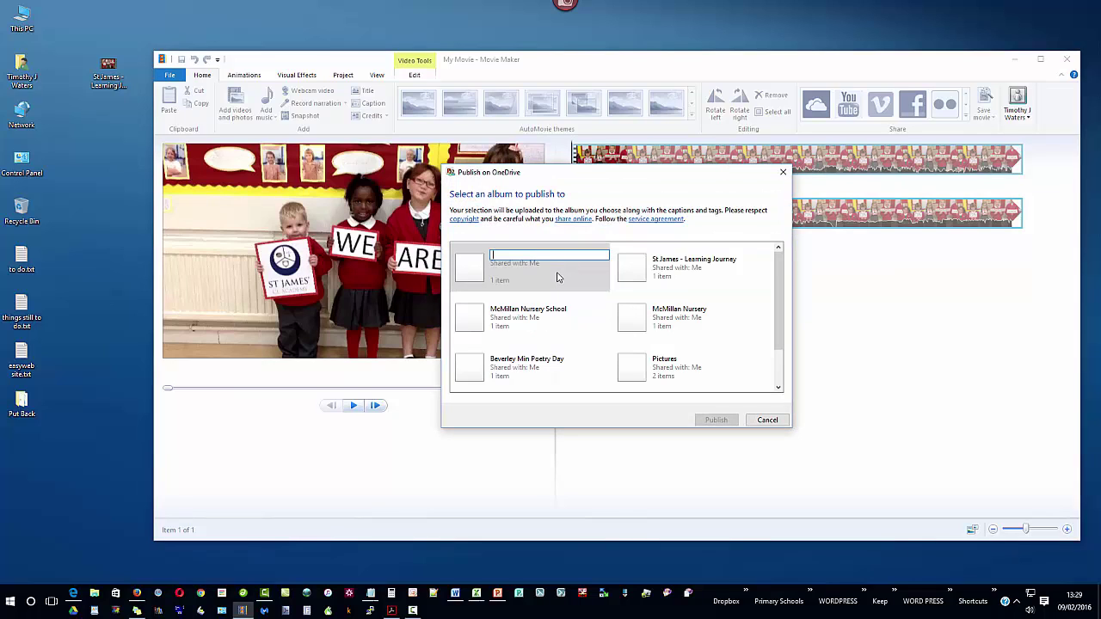
Step: Publish the movie to a OneDrive album named "St James Learning" and open the folder containing its local copy
type("St James Learning")
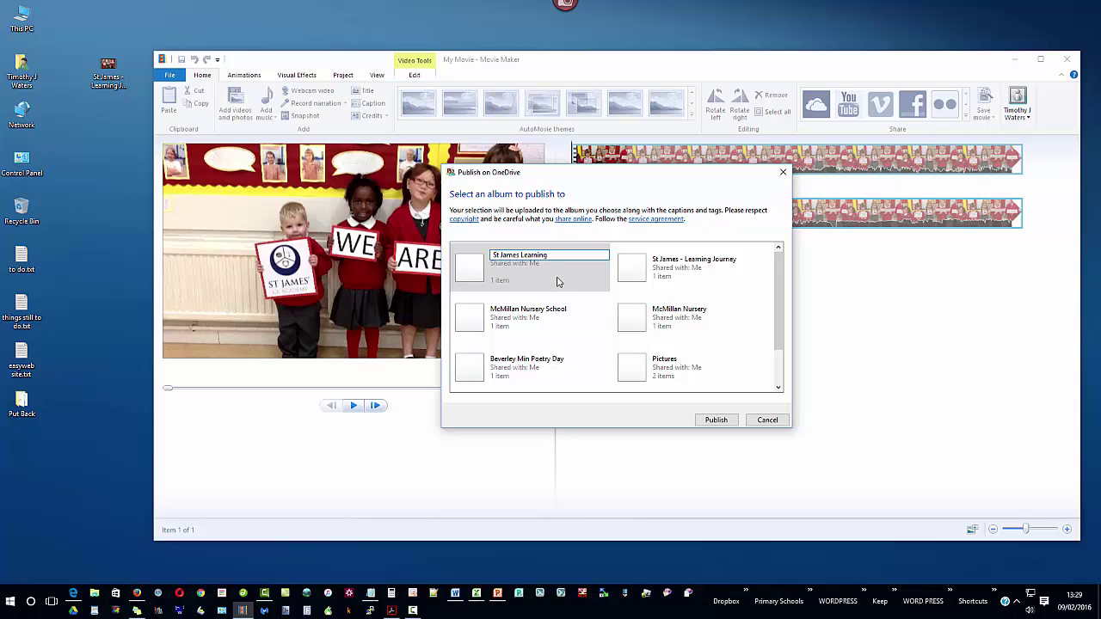
left_click(707, 421)
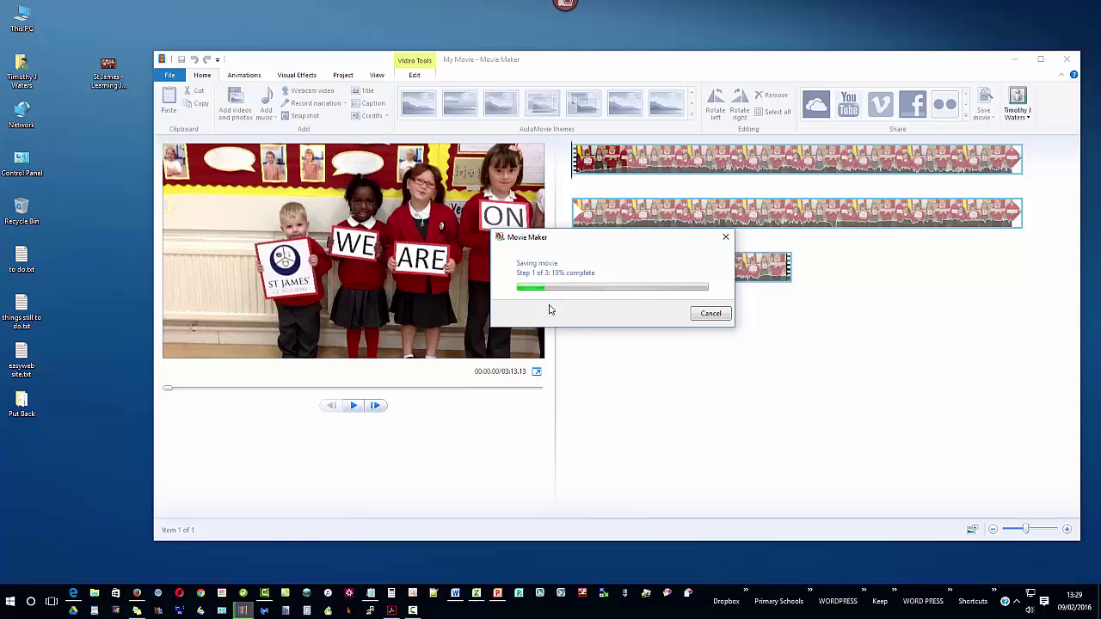
left_click_drag(516, 269, 599, 283)
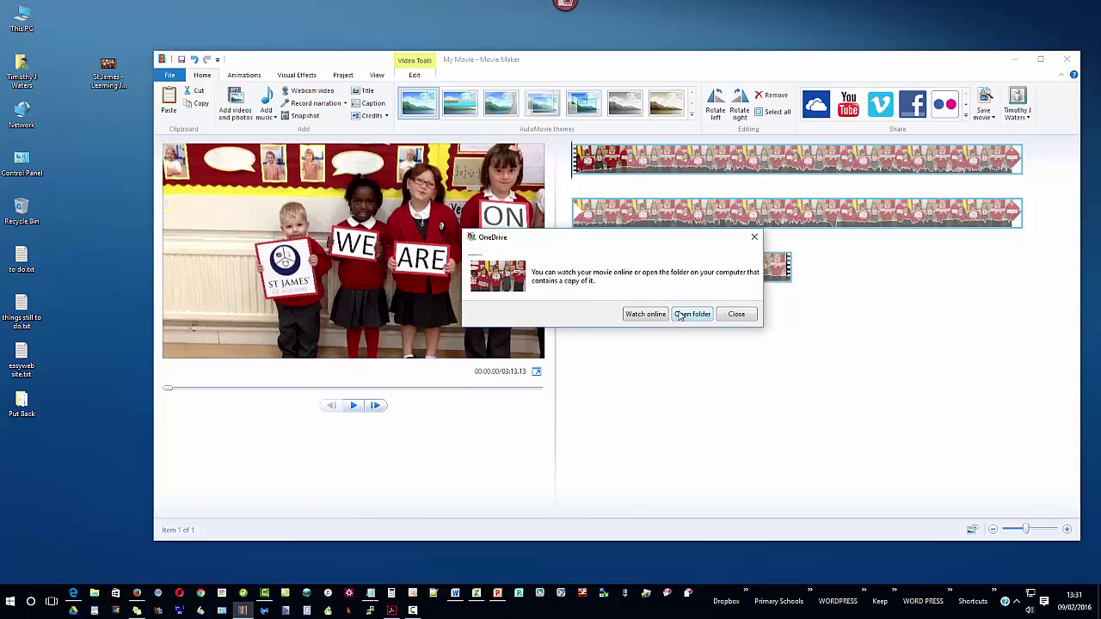
left_click(677, 314)
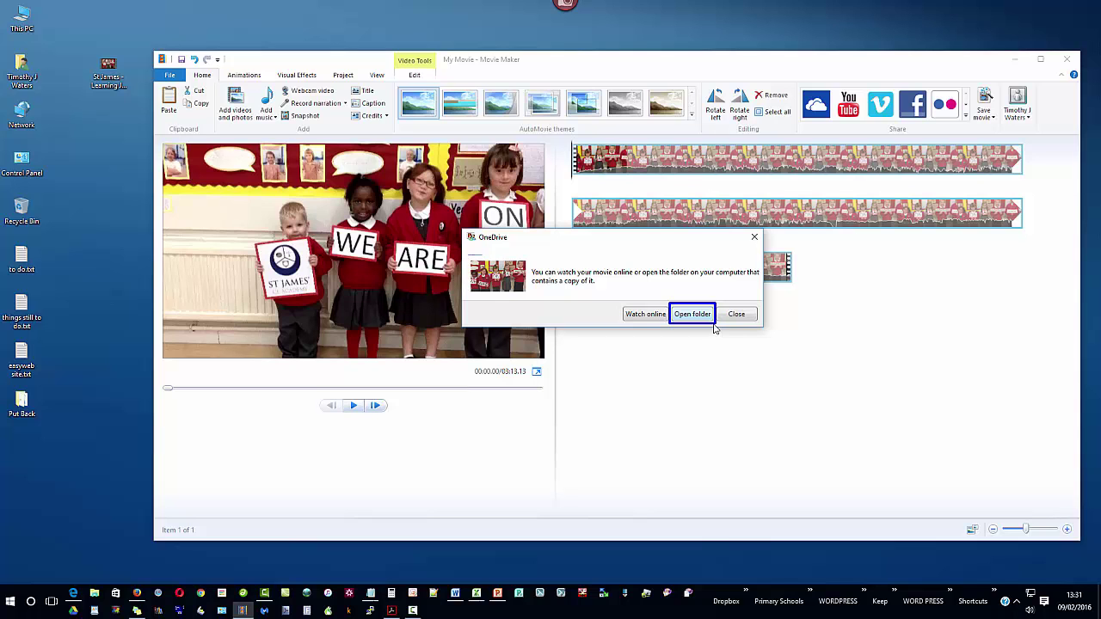
left_click(695, 316)
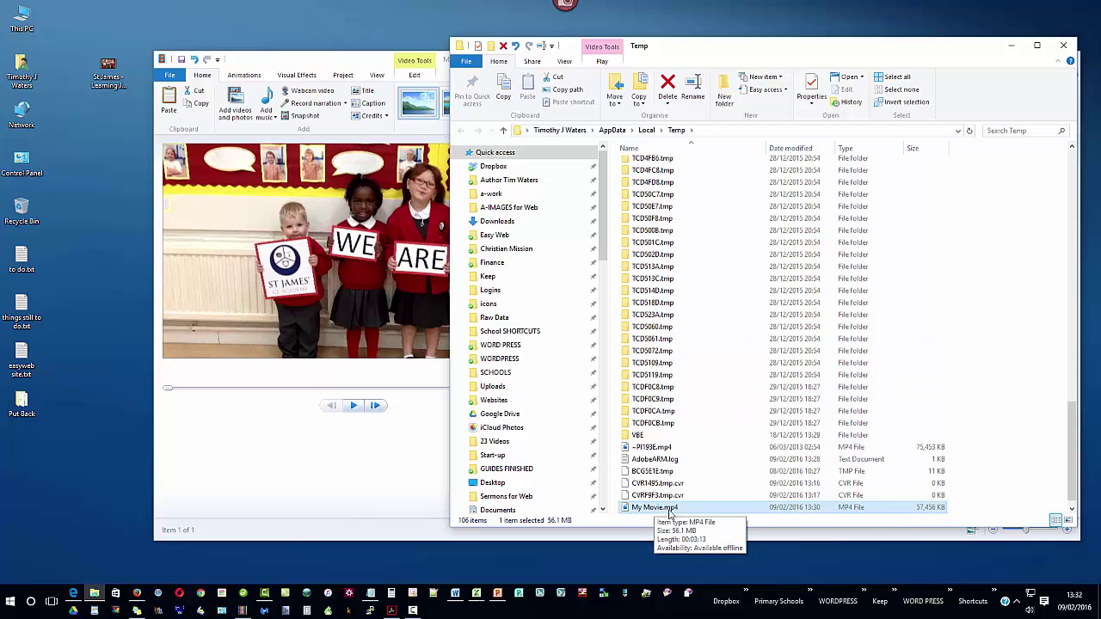
Step: Compare the file size of the original St James - Learning Journey.mov on the desktop with My Movie.mp4 in the Temp folder
left_click(105, 83)
left_click(105, 82)
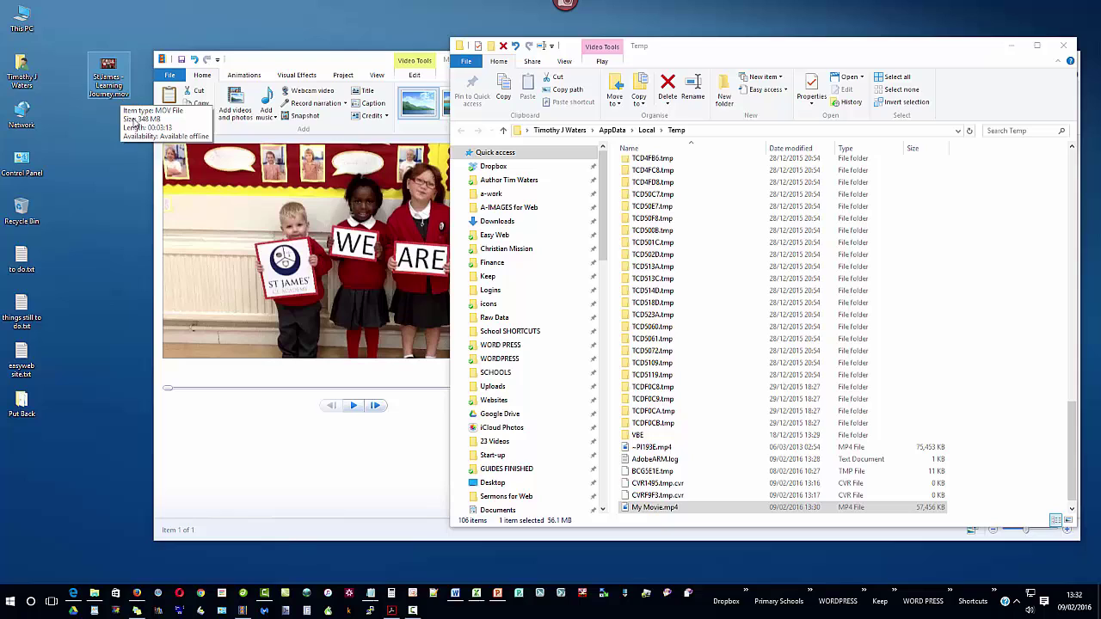
left_click_drag(123, 116, 166, 128)
left_click_drag(914, 502, 950, 514)
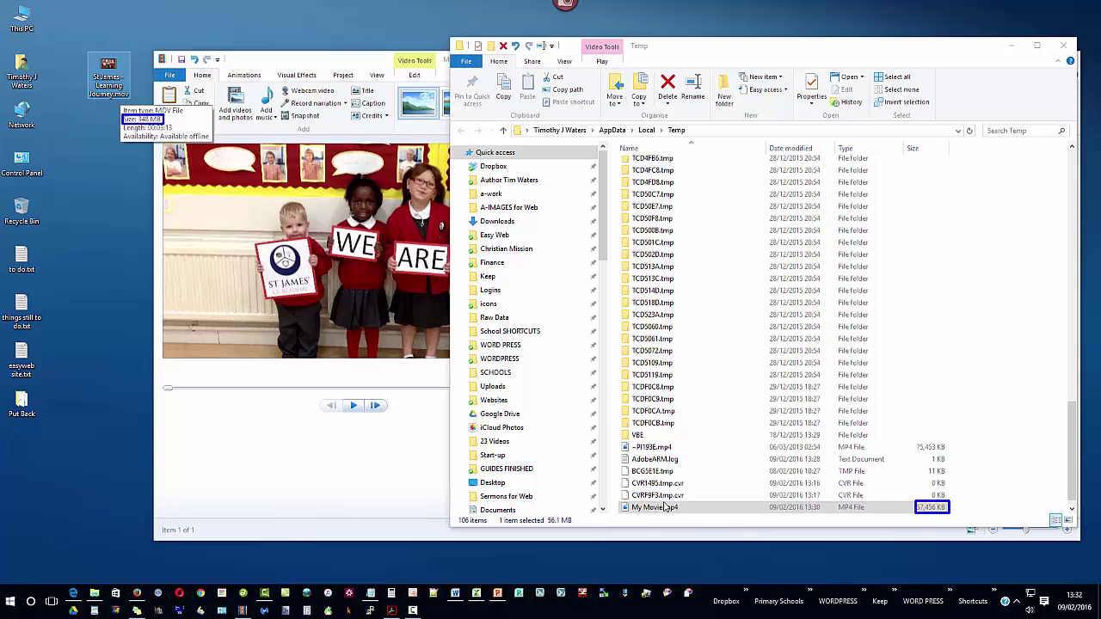
left_click_drag(680, 514, 661, 502)
left_click_drag(110, 89, 131, 100)
key("Escape")
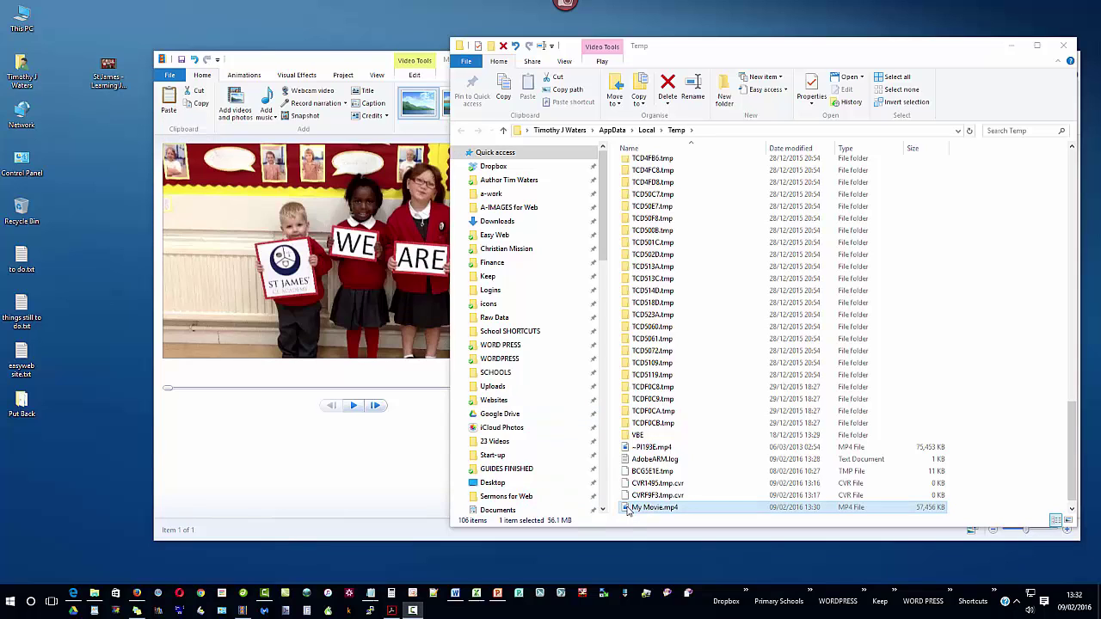
Step: Move My Movie.mp4 from the Temp folder to the desktop, and close the folder and Movie Maker without saving the project
left_click_drag(627, 509, 105, 164)
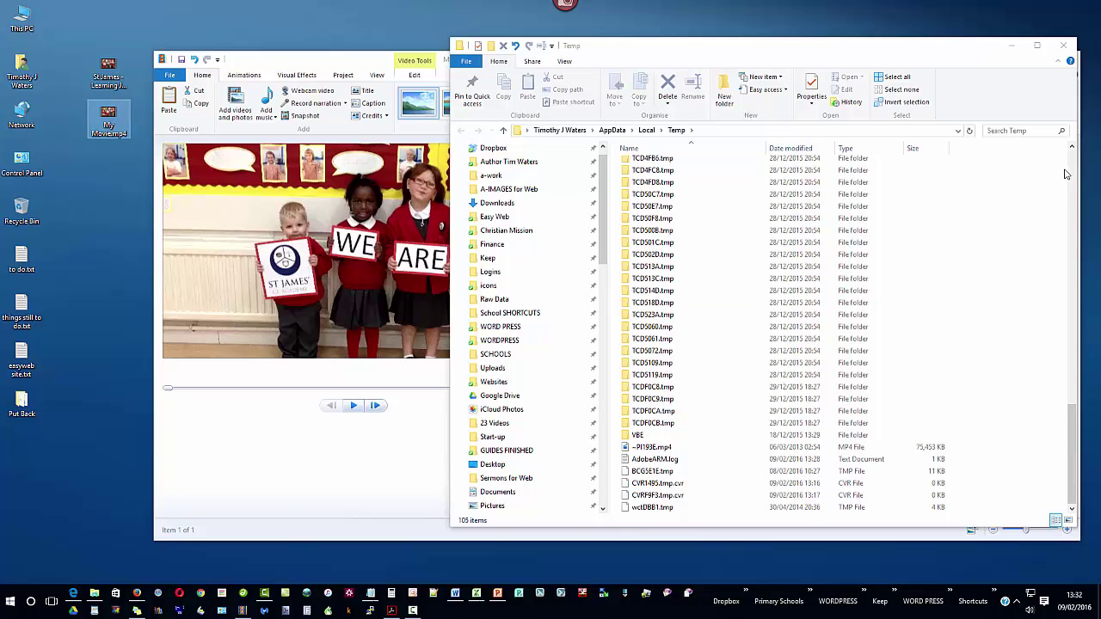
left_click(1064, 45)
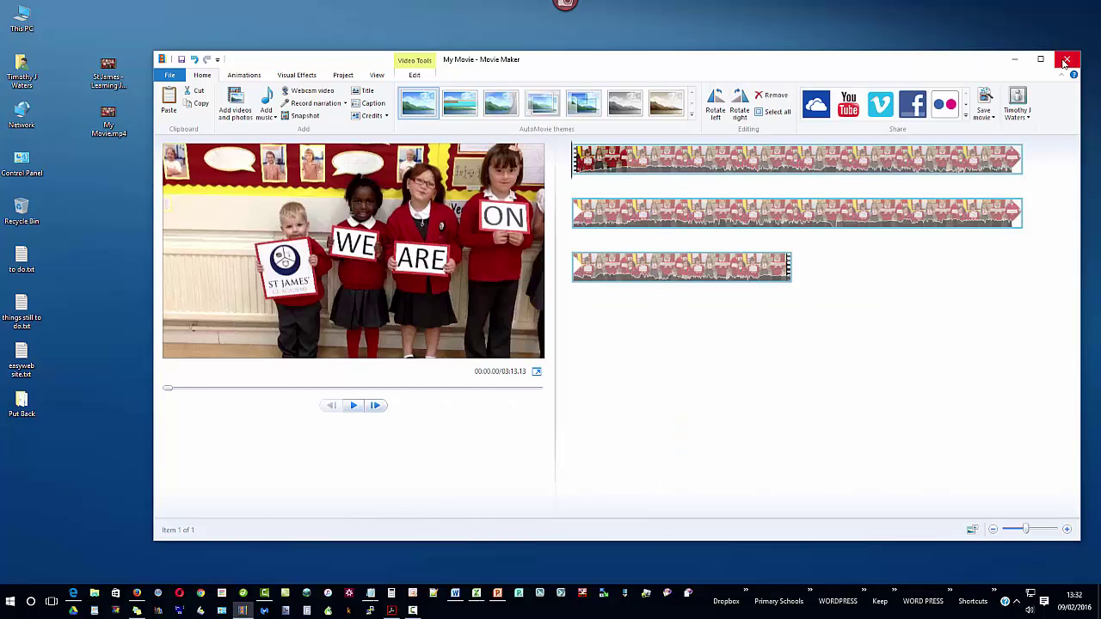
left_click(1065, 62)
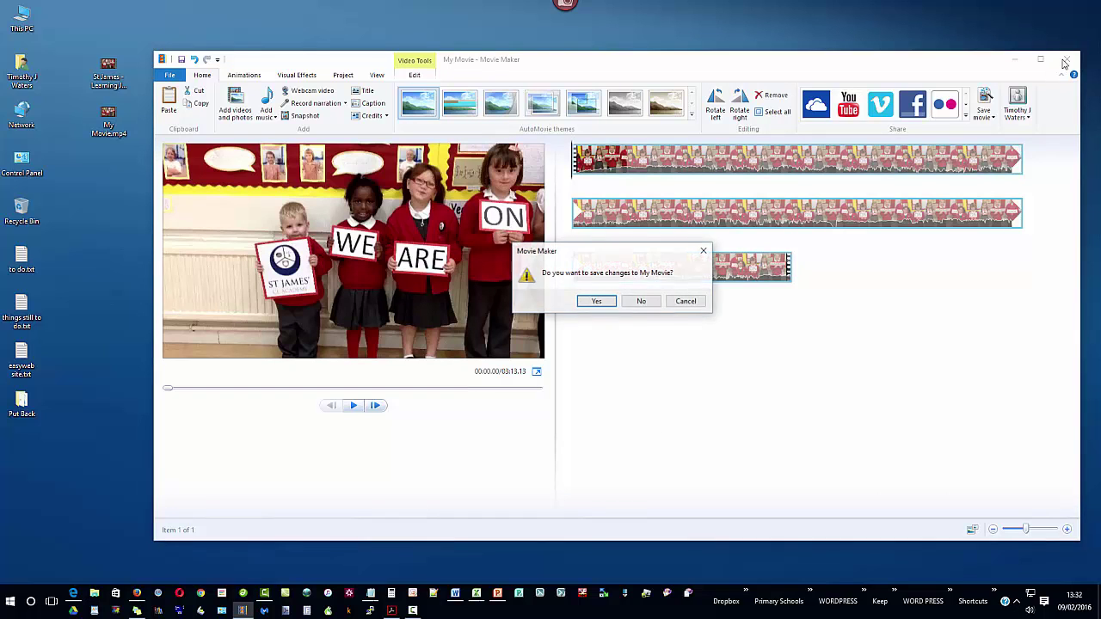
left_click(652, 306)
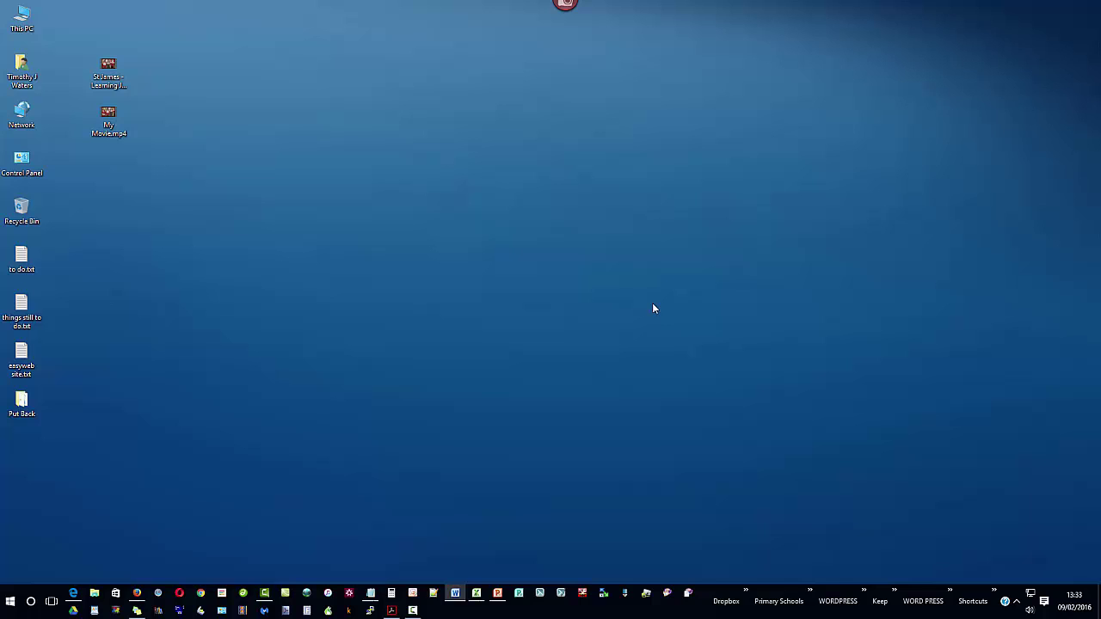
Step: Move both videos to an empty area of the desktop and rename My Movie.mp4 as St James - Learning Journey.mp4, copying the original's name
left_click_drag(108, 121, 369, 269)
left_click_drag(98, 86, 361, 185)
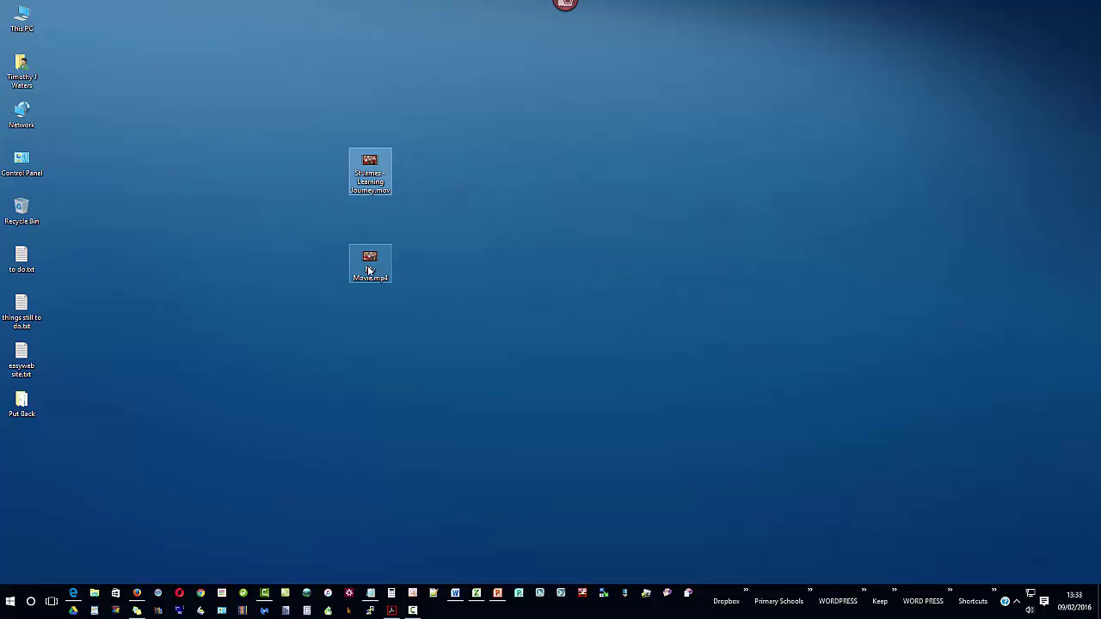
left_click(368, 189)
key("ctrl+c")
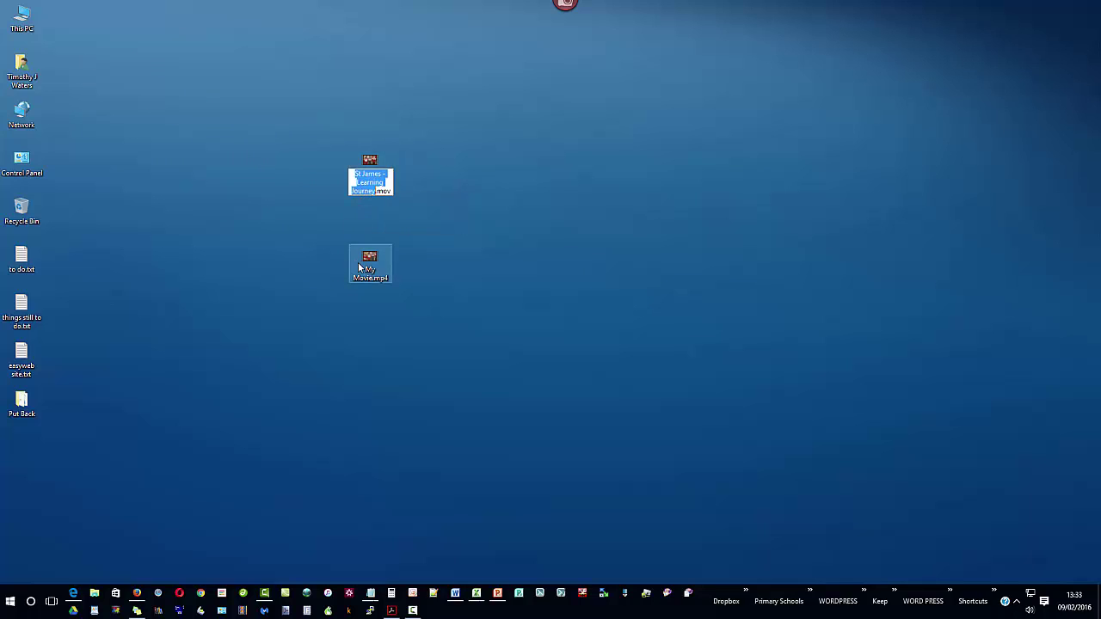
left_click(363, 275)
key("ctrl+v")
left_click(328, 286)
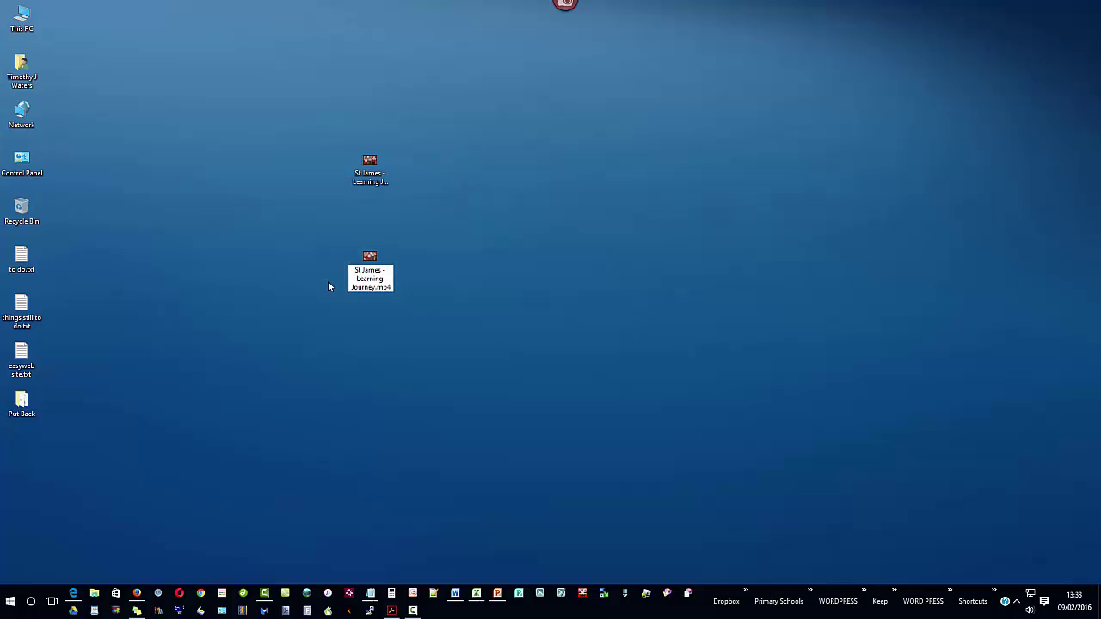
key("Return")
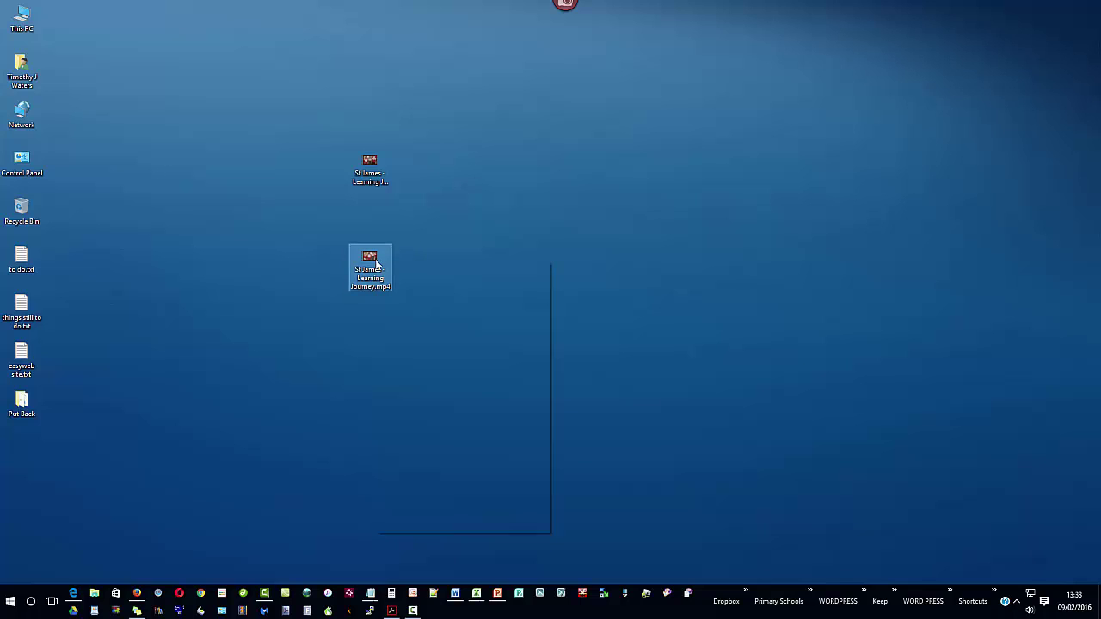
right_click(376, 265)
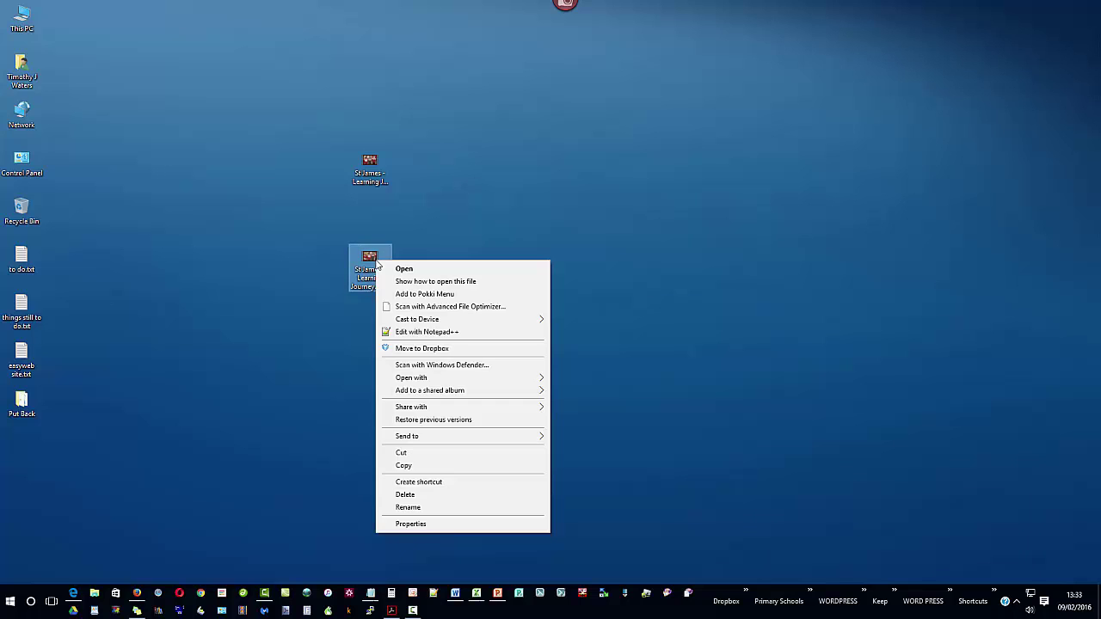
left_click(417, 509)
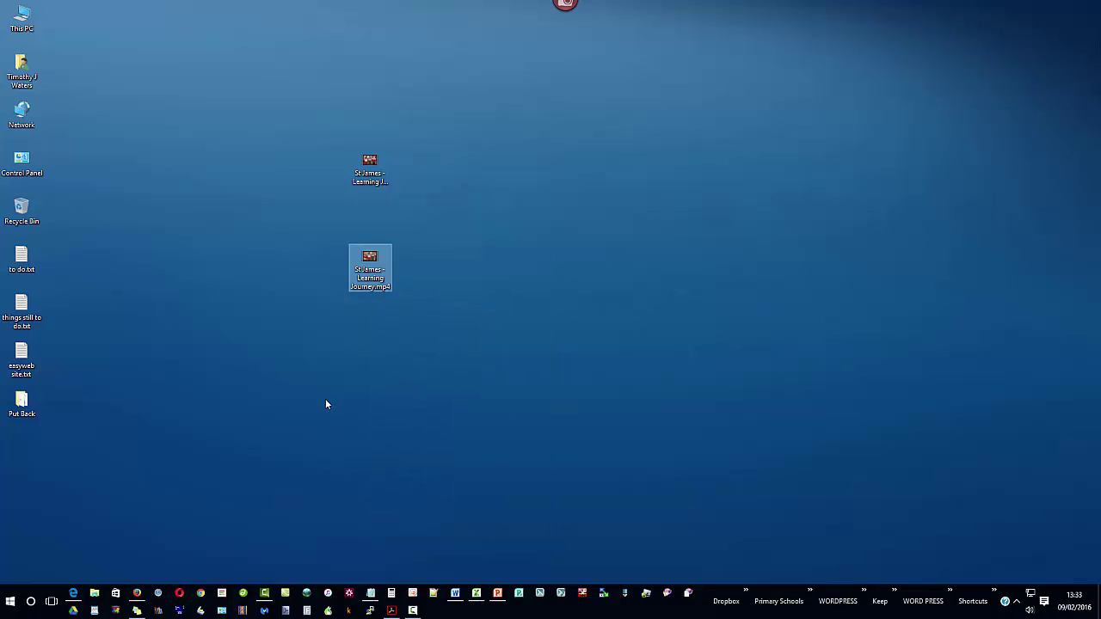
Step: Check the file type and size of the MOV and MP4 versions of the video on the desktop
left_click(354, 176)
left_click_drag(451, 186, 364, 180)
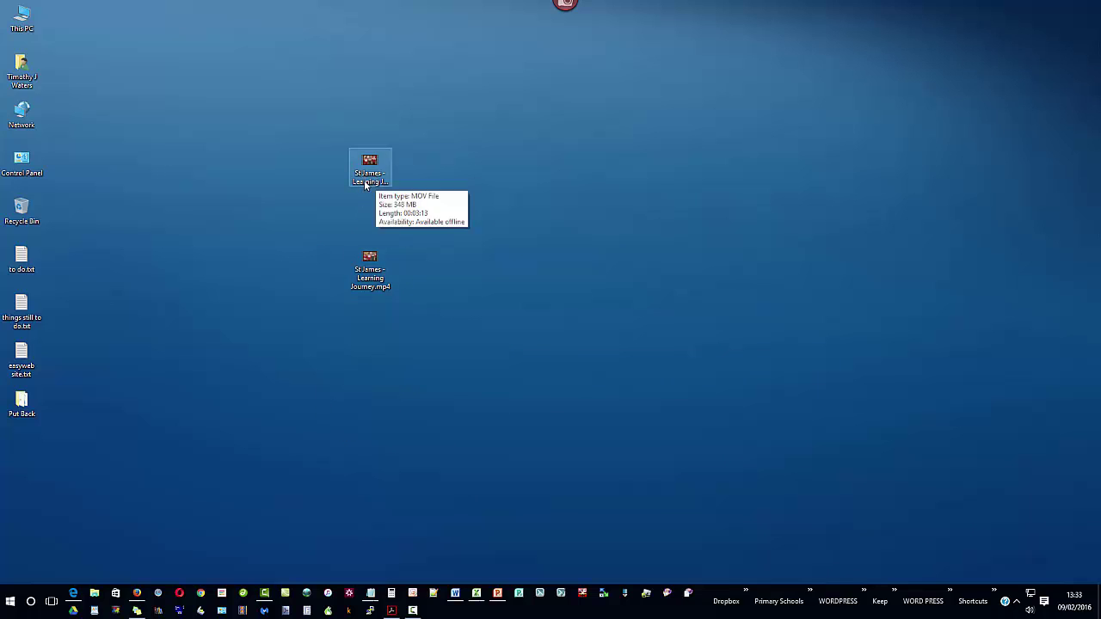
left_click(369, 184)
left_click(368, 284)
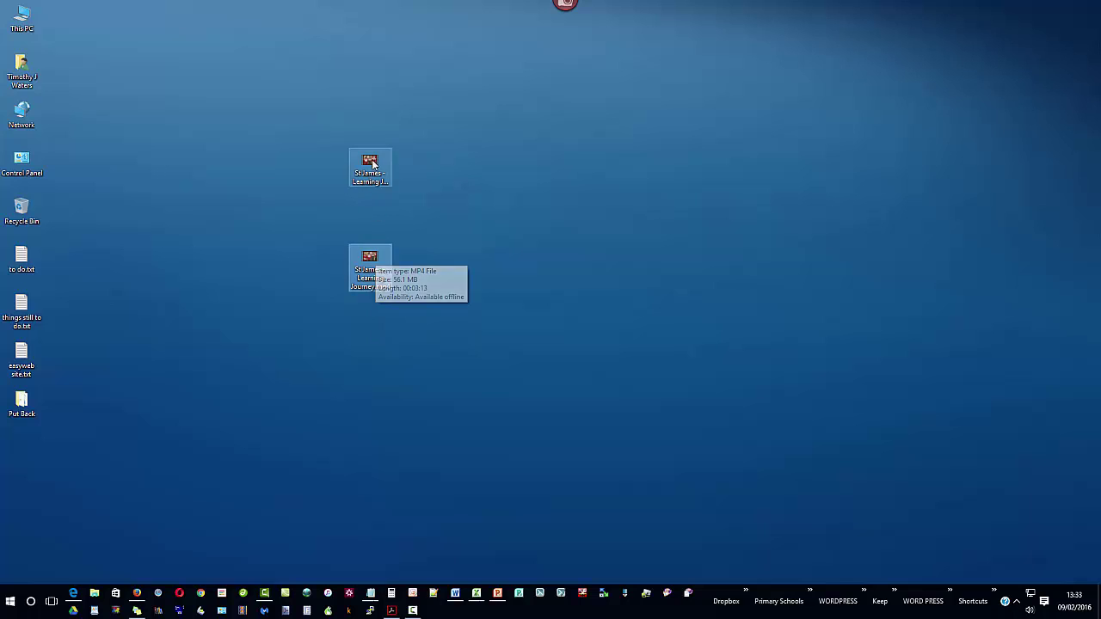
mouse_move(360, 261)
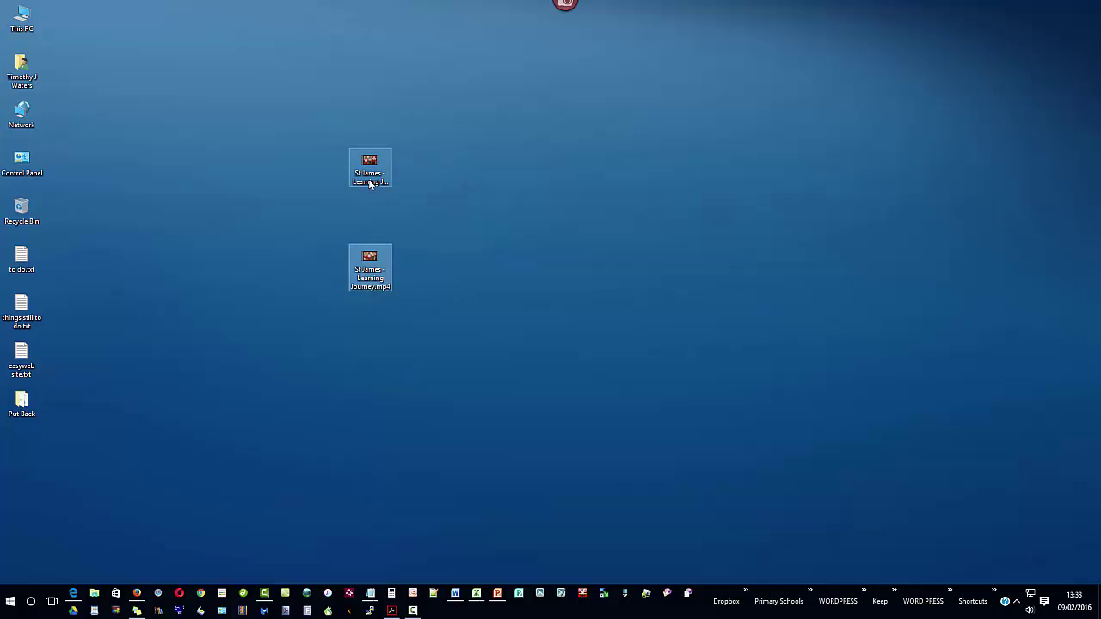
mouse_move(377, 287)
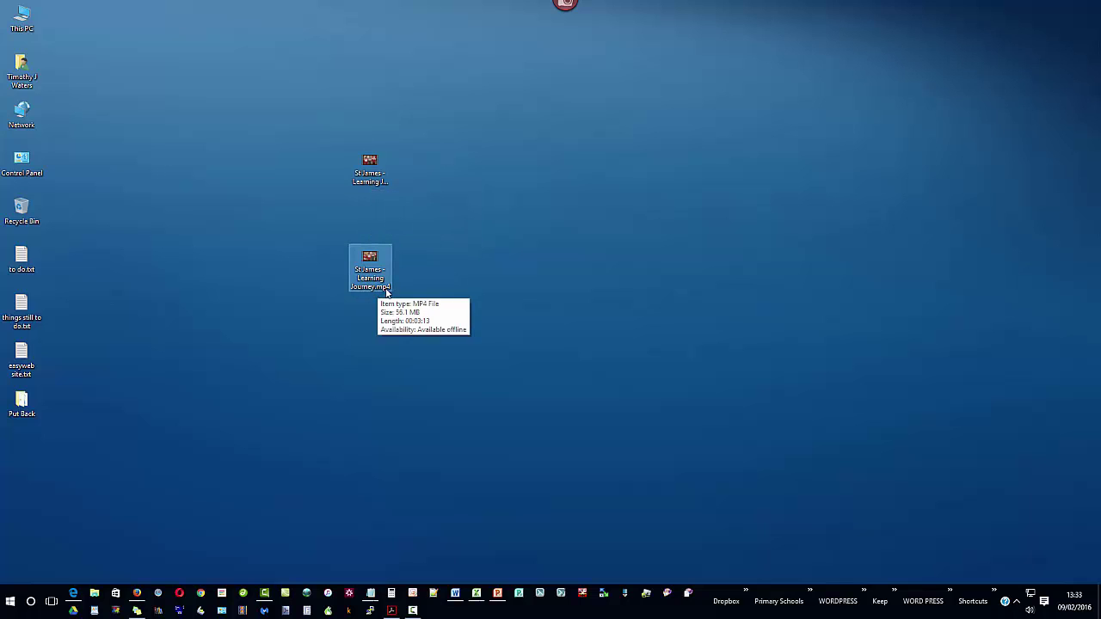
left_click(376, 187)
left_click(378, 287)
left_click(417, 294)
left_click(374, 272)
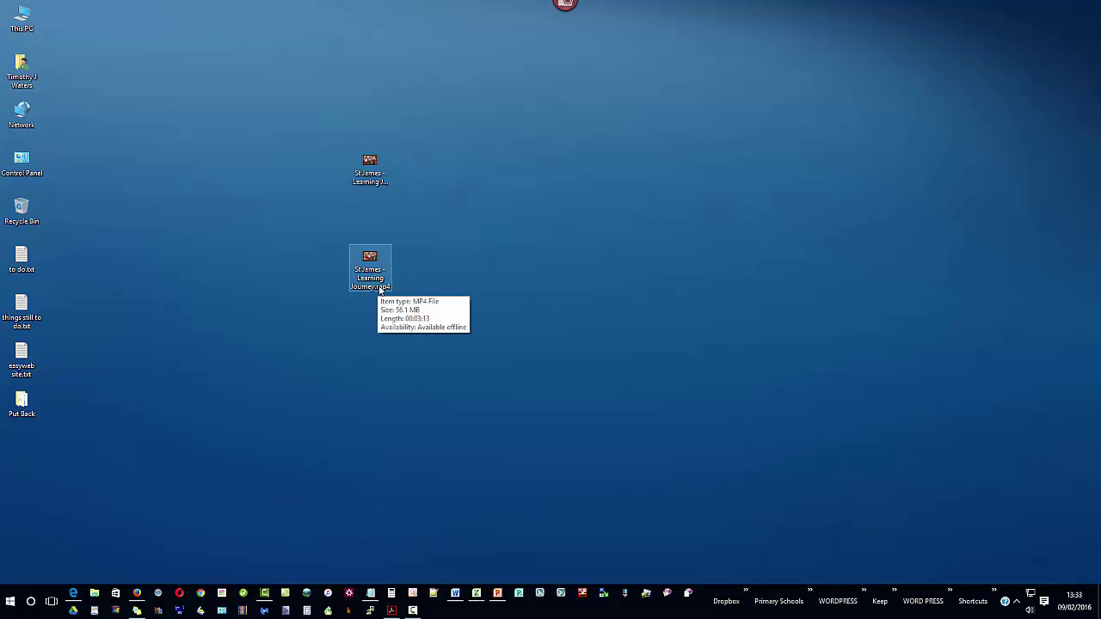
left_click(456, 272)
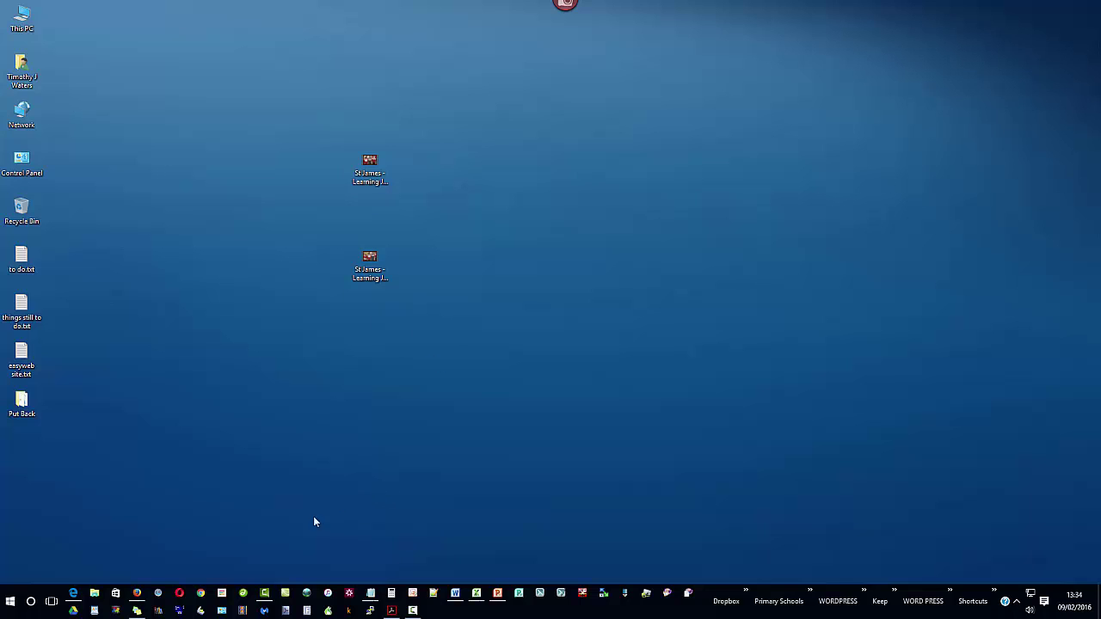
Step: Switch to Edge and open YouTube from the apps on the Google home page
left_click(73, 593)
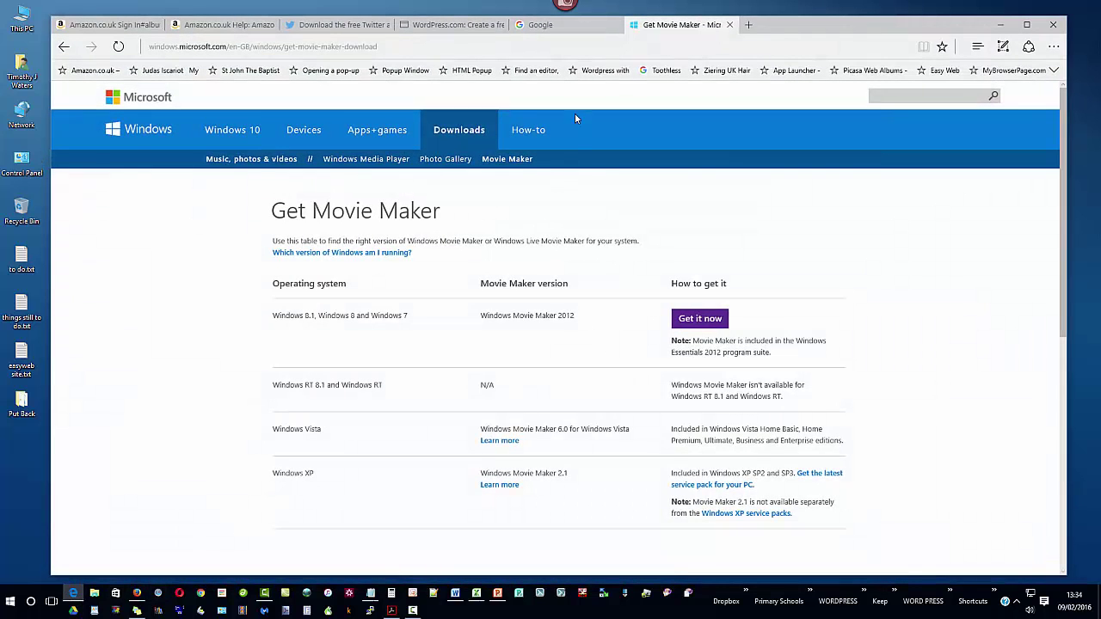
left_click(566, 31)
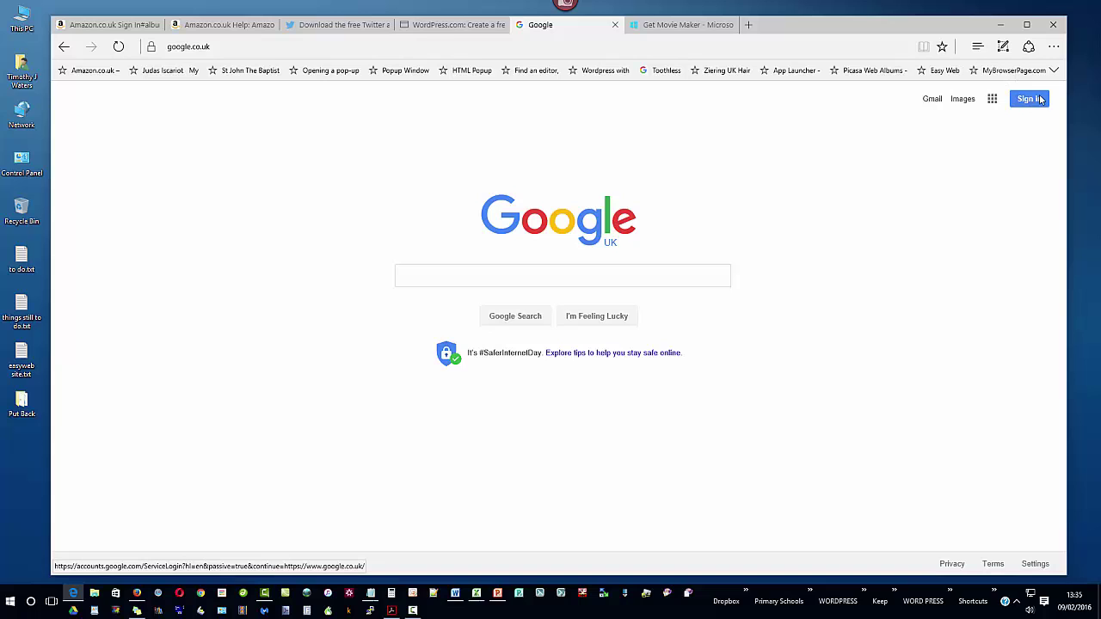
left_click(991, 99)
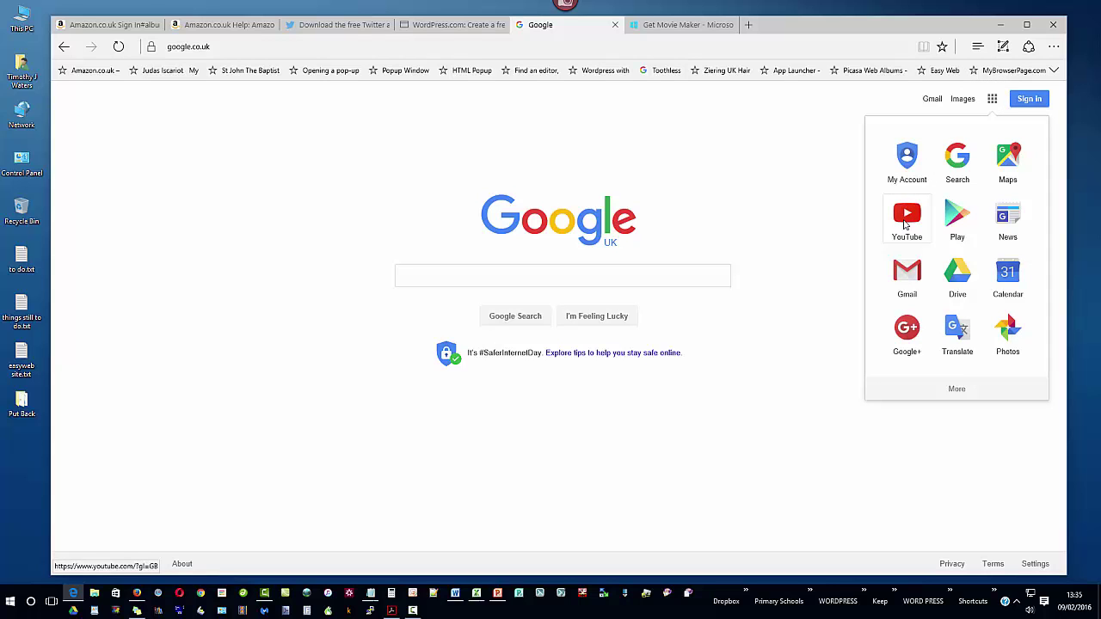
left_click(904, 225)
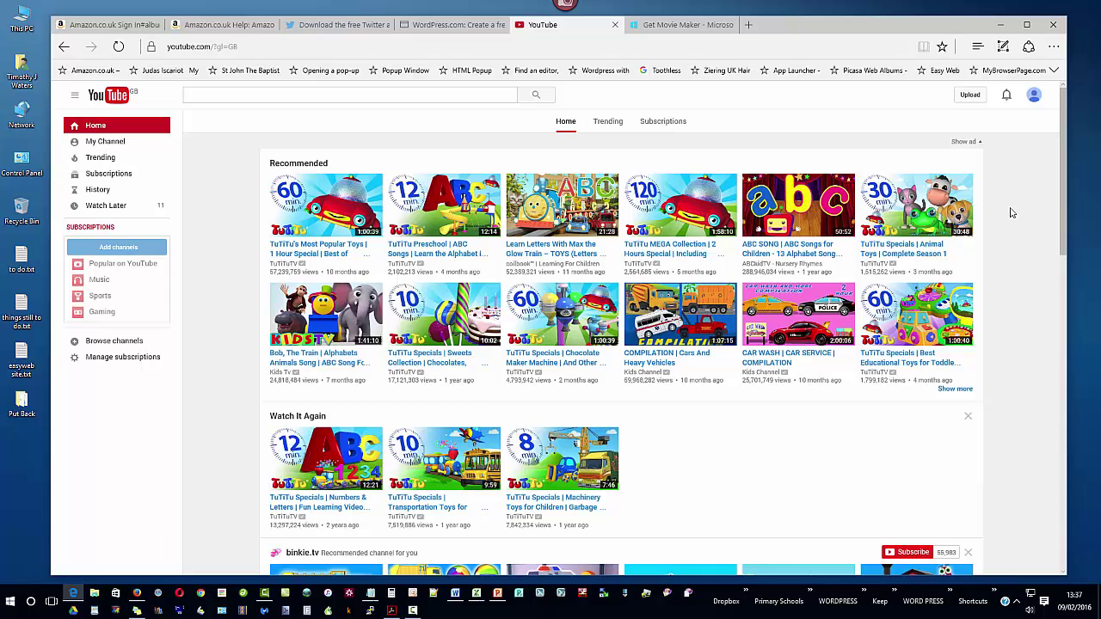
Step: Examine YouTube's home navigation, recommended videos and upload option, and check the MP4 file on the desktop
mouse_move(57, 110)
left_mouse_down()
mouse_move(147, 208)
mouse_move(174, 222)
left_mouse_up()
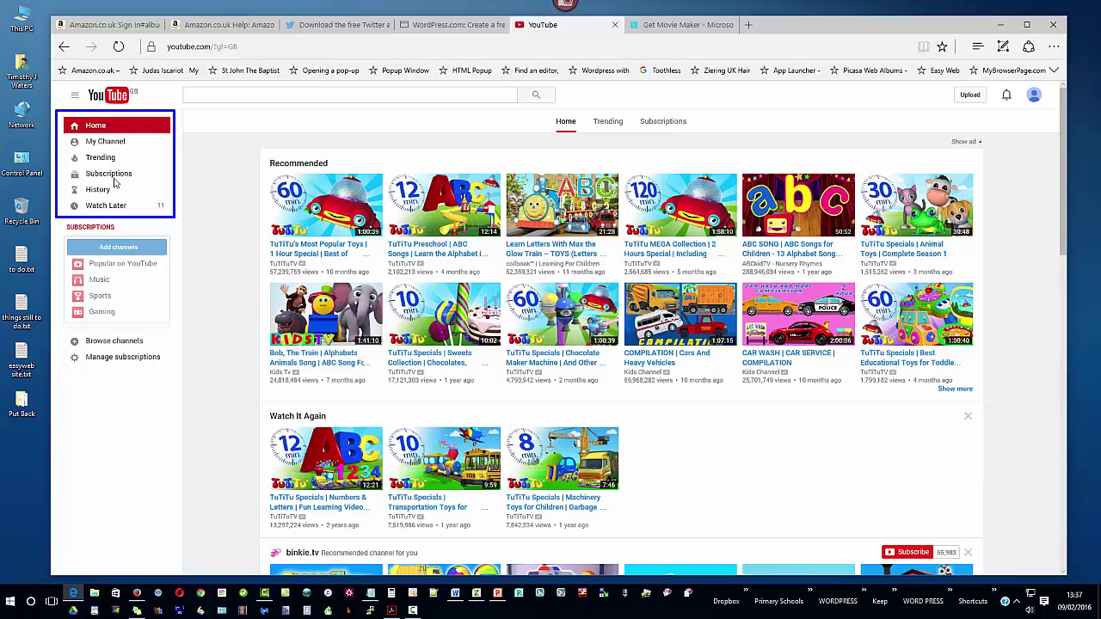
left_click(261, 151)
mouse_move(286, 168)
left_mouse_down()
mouse_move(818, 404)
mouse_move(980, 499)
mouse_move(989, 539)
left_mouse_up()
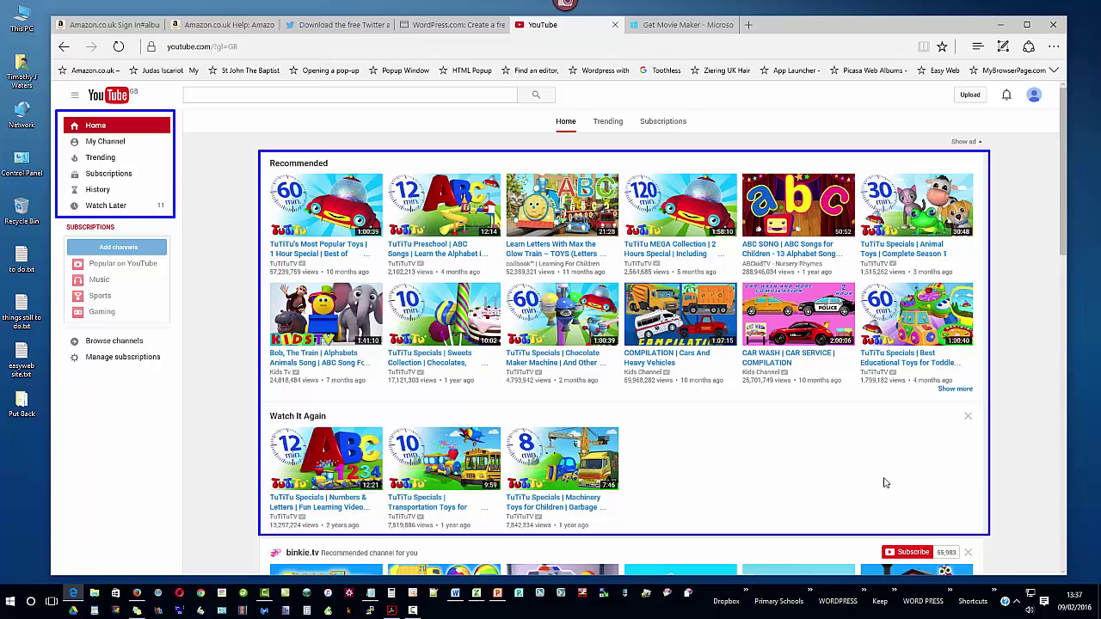
key("Escape")
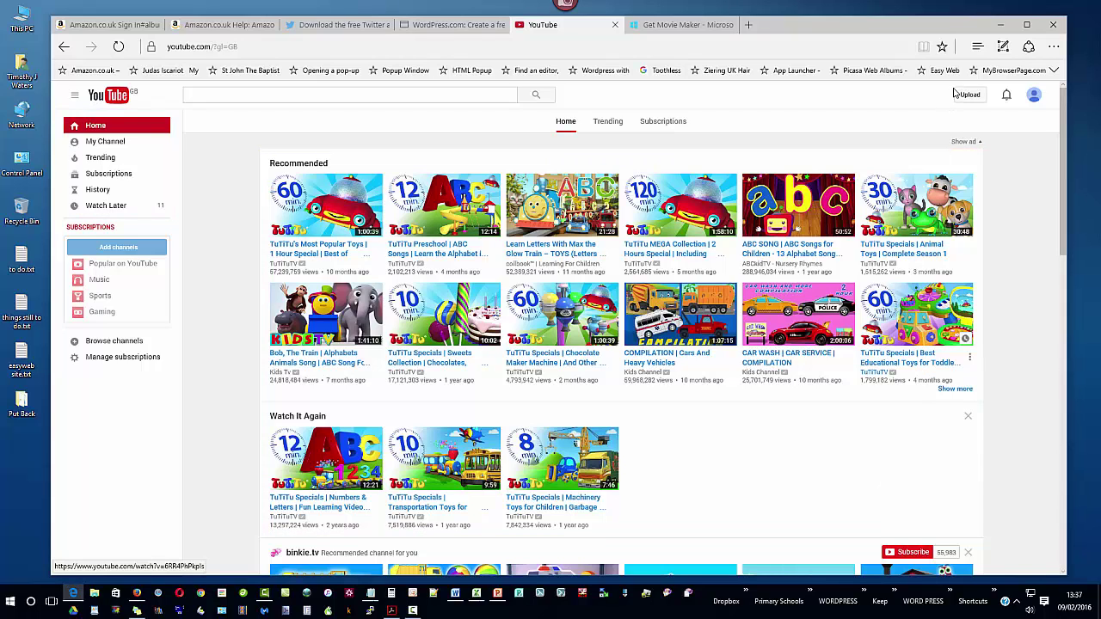
left_click_drag(950, 85, 989, 107)
left_click(1001, 26)
left_click(374, 271)
left_click_drag(372, 283, 386, 289)
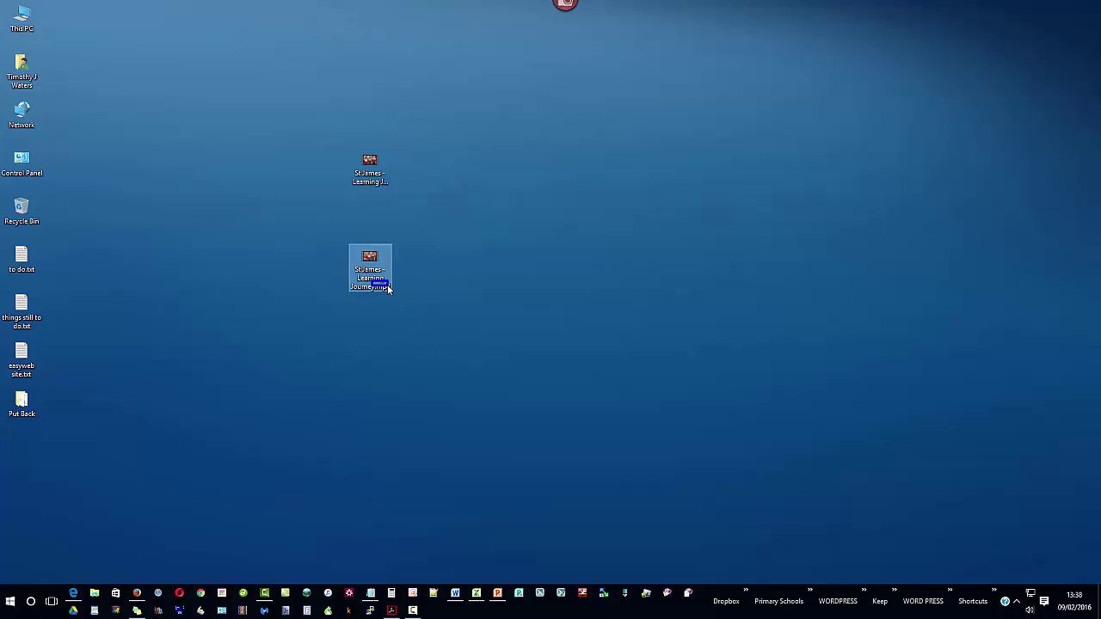
left_click(420, 326)
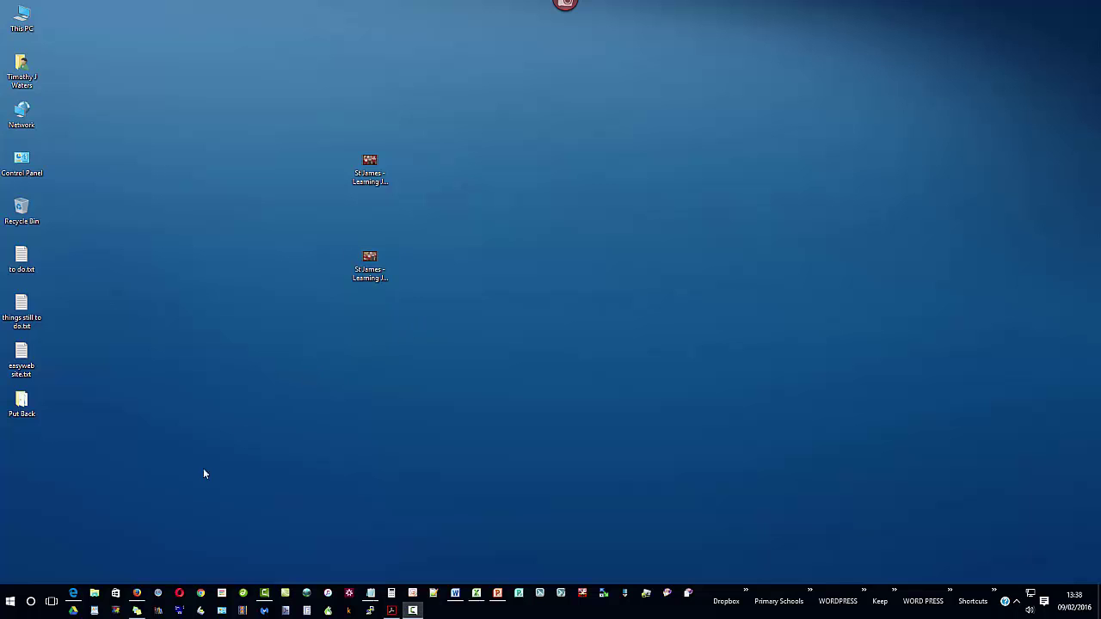
Step: Return to YouTube in Edge, open the upload page and set the video's privacy to Unlisted
left_click(73, 593)
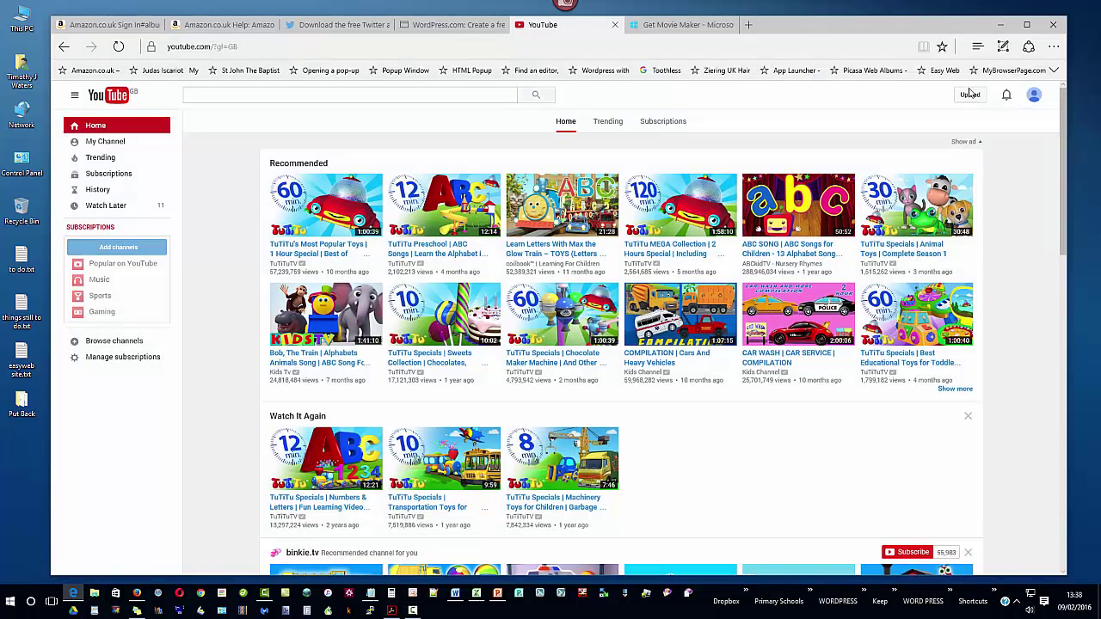
left_click(969, 96)
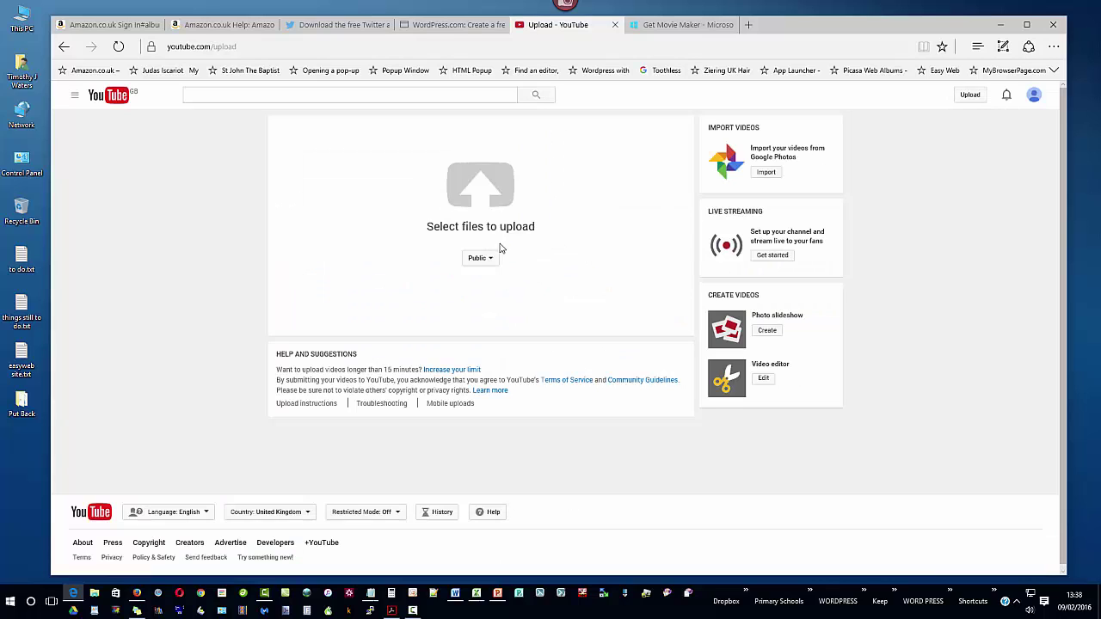
left_click(490, 258)
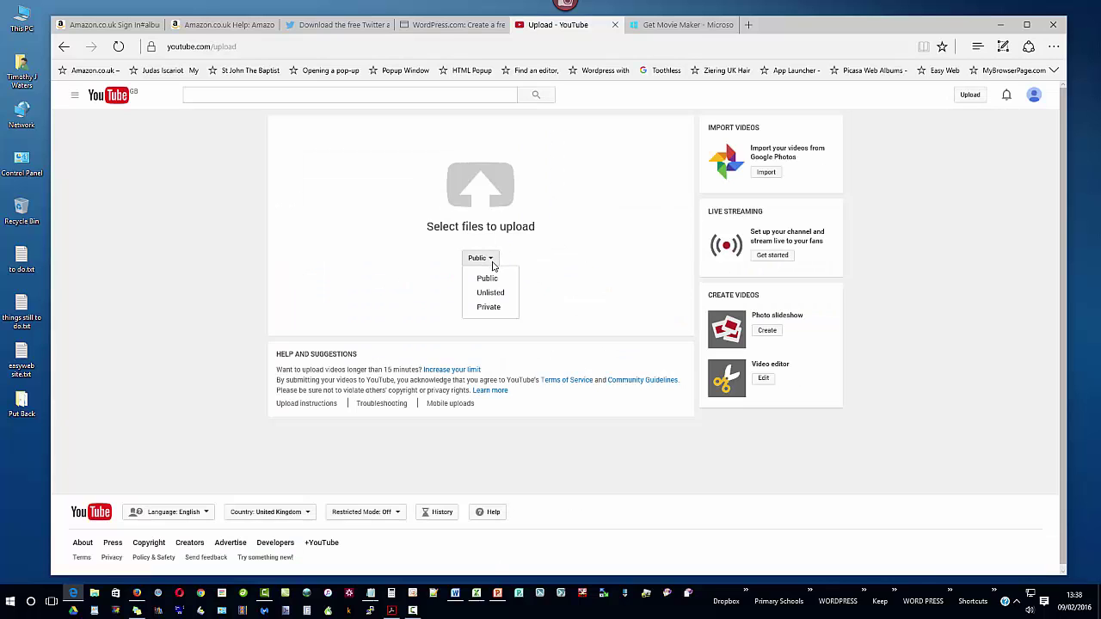
left_click(495, 294)
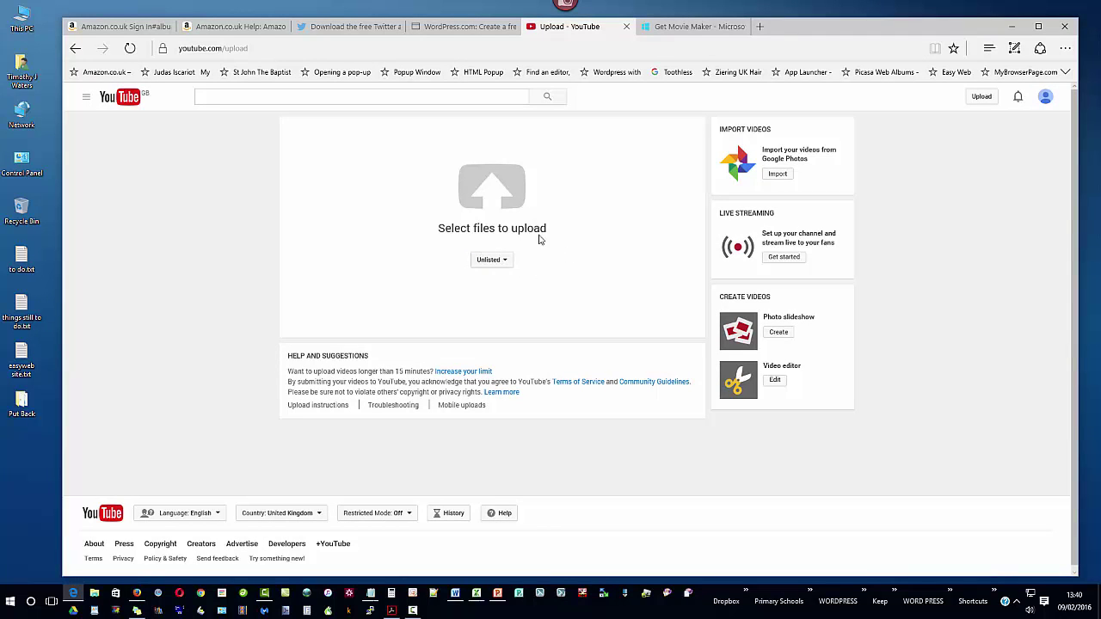
Step: Select St James - Learning Journey.mp4 from the Desktop folder and start uploading it
left_click(491, 198)
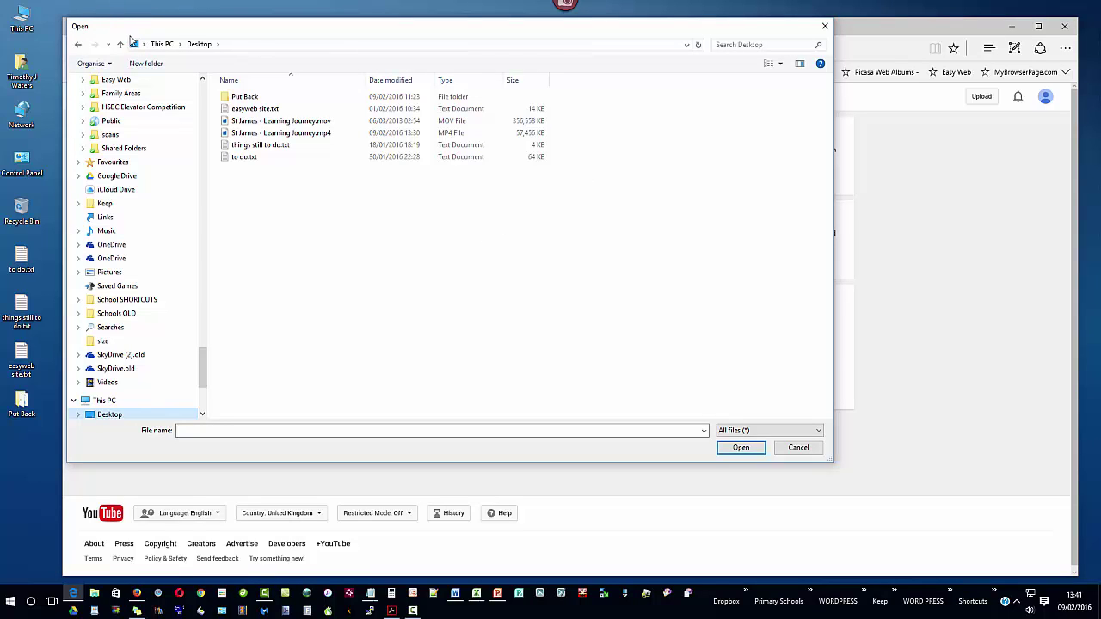
mouse_move(127, 37)
left_mouse_down()
mouse_move(172, 57)
mouse_move(222, 57)
left_mouse_up()
left_click_drag(204, 370, 221, 101)
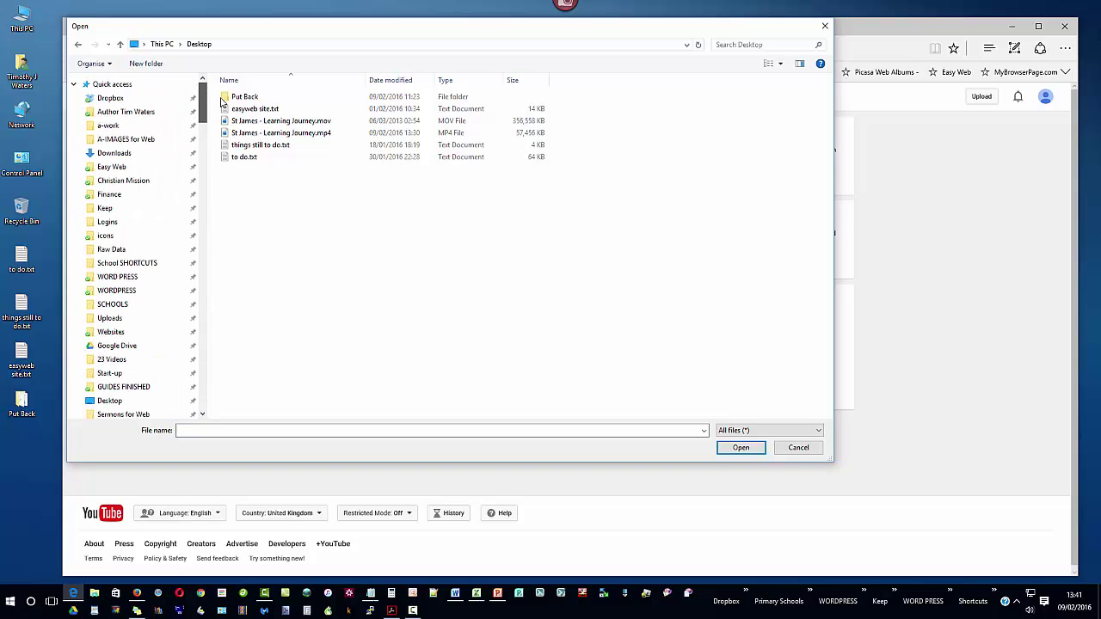
left_click(102, 401)
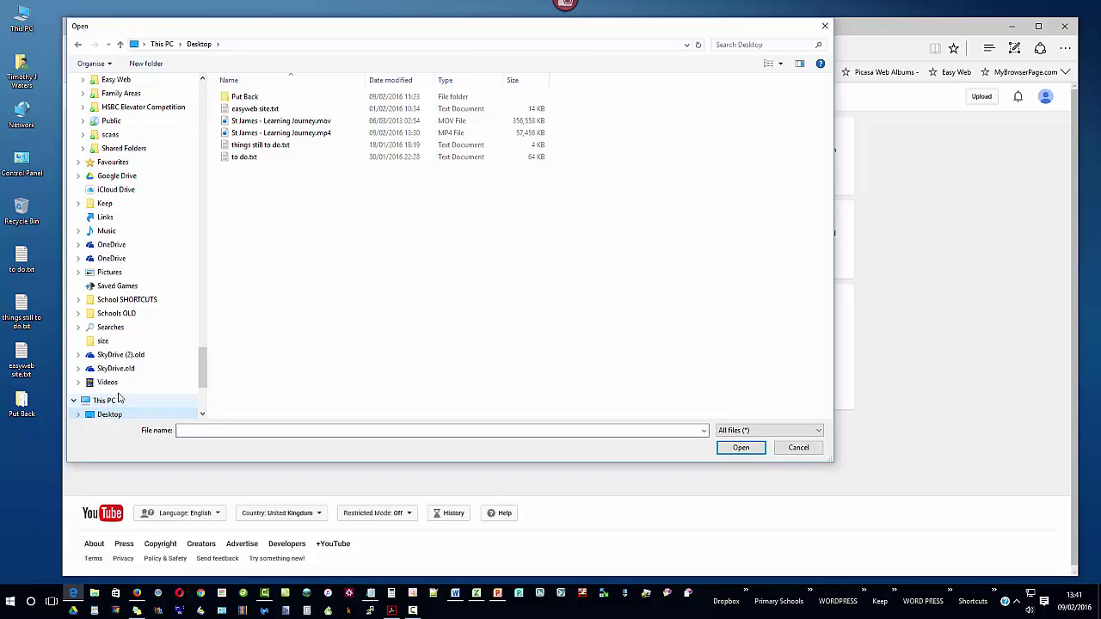
left_click(246, 136)
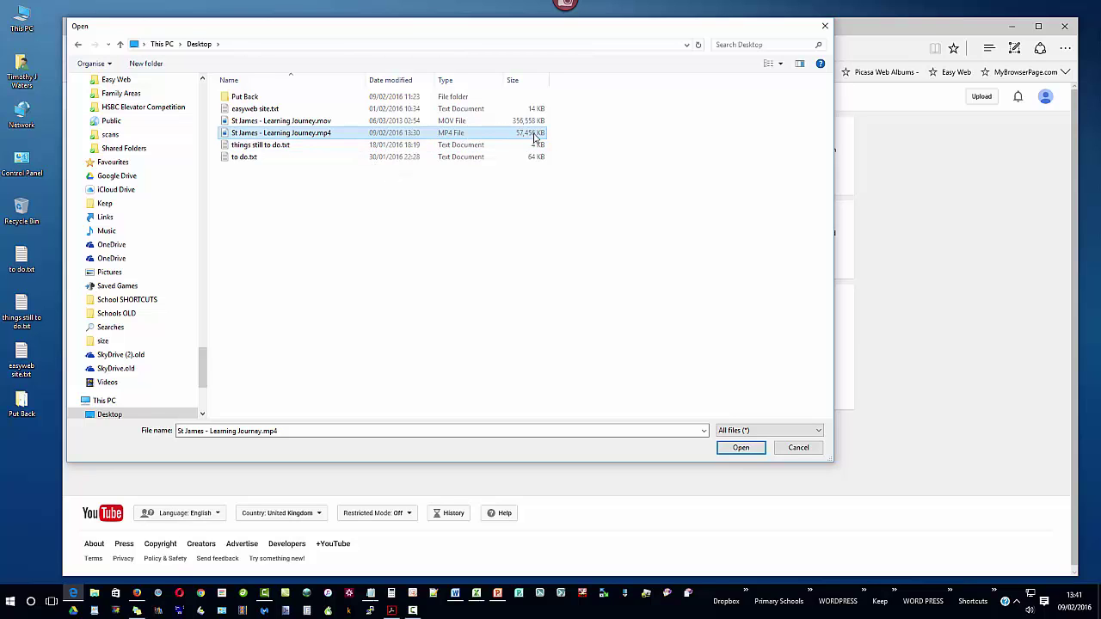
left_click(741, 448)
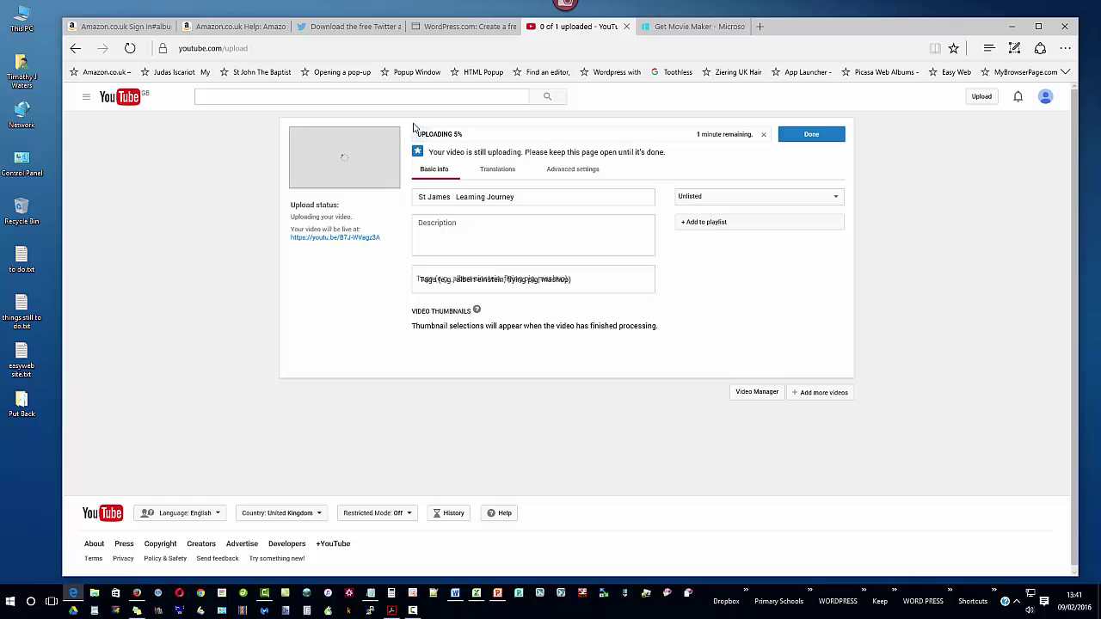
left_click_drag(411, 121, 467, 150)
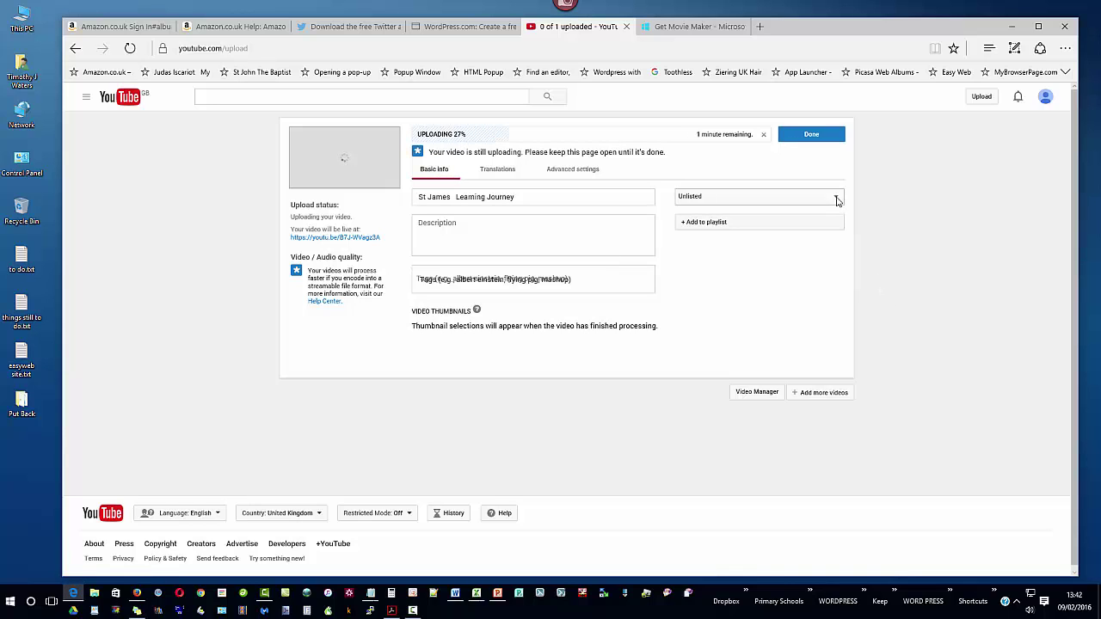
Step: Switch the video's privacy to Public and set it back to Unlisted
left_click_drag(671, 186, 850, 213)
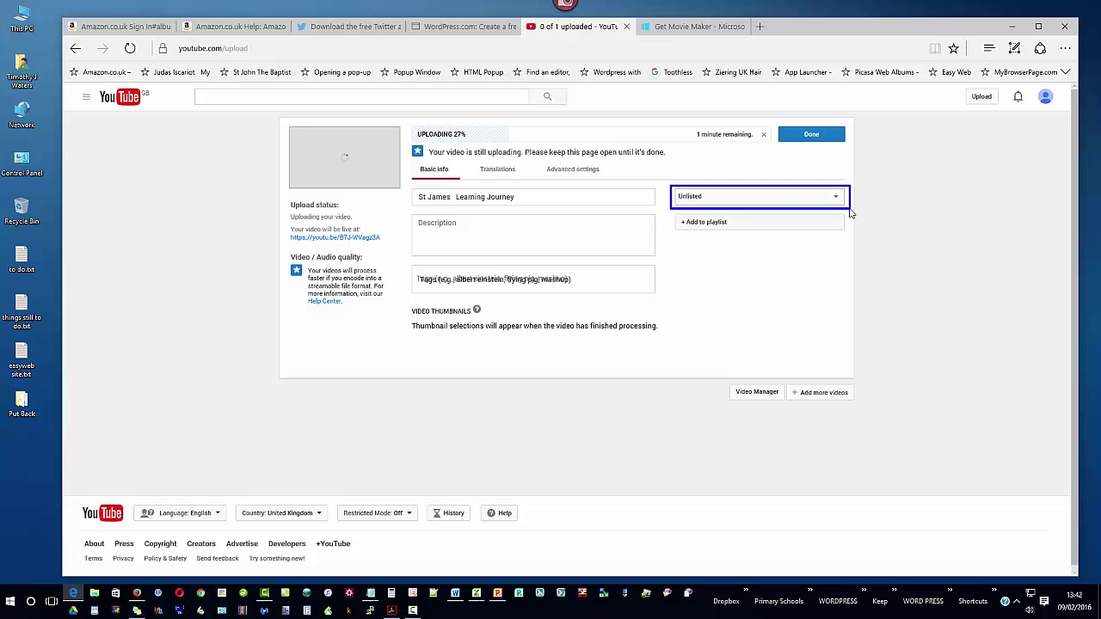
left_click(834, 200)
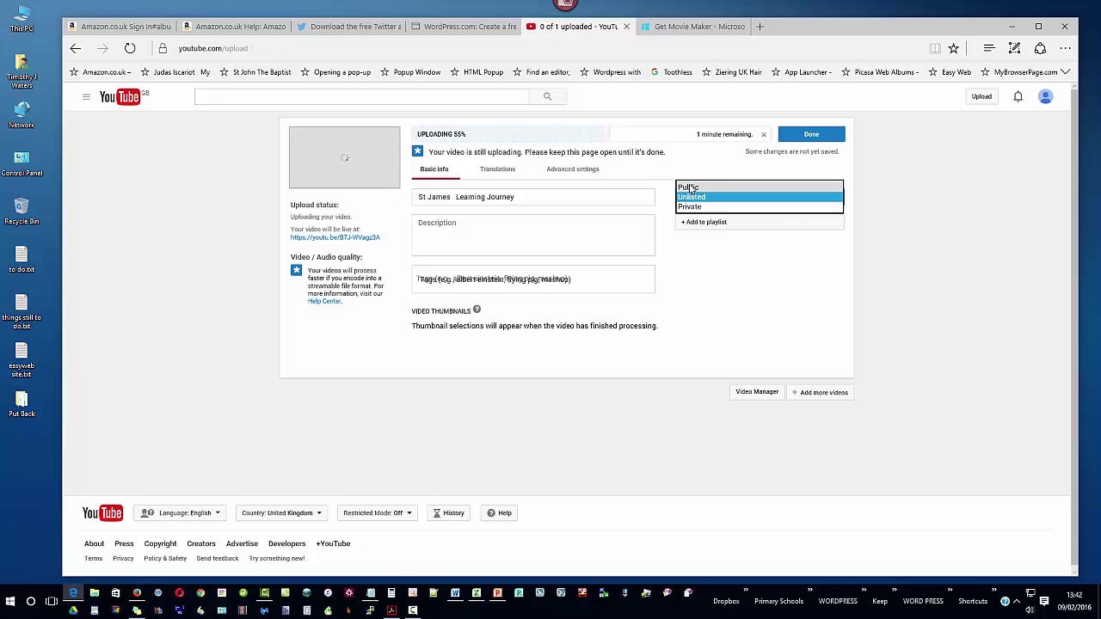
left_click(690, 189)
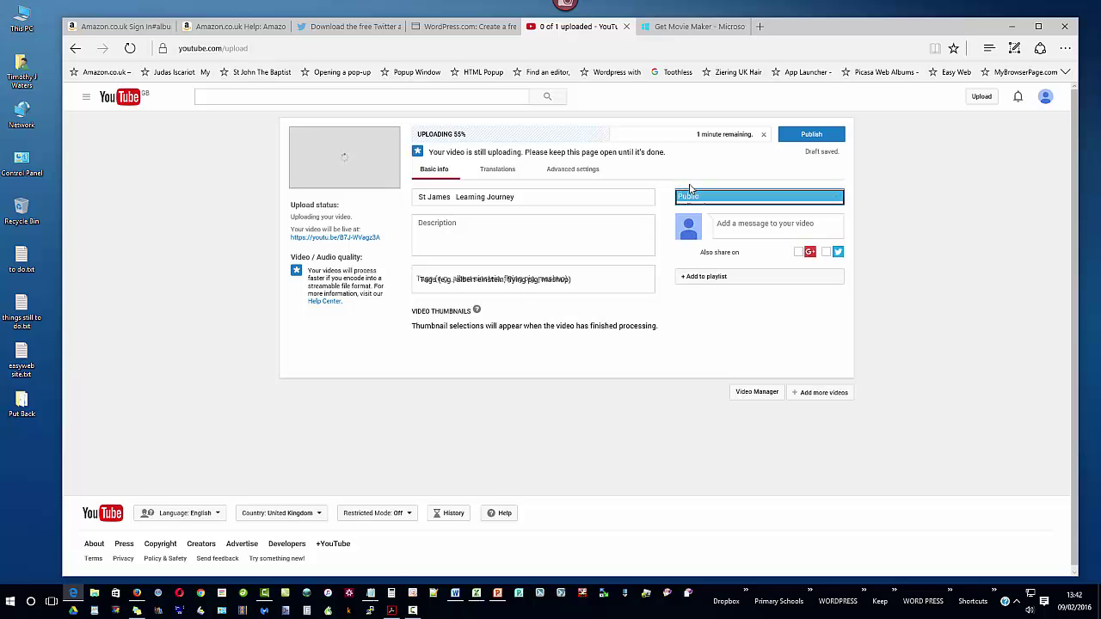
left_click(836, 199)
left_click(707, 212)
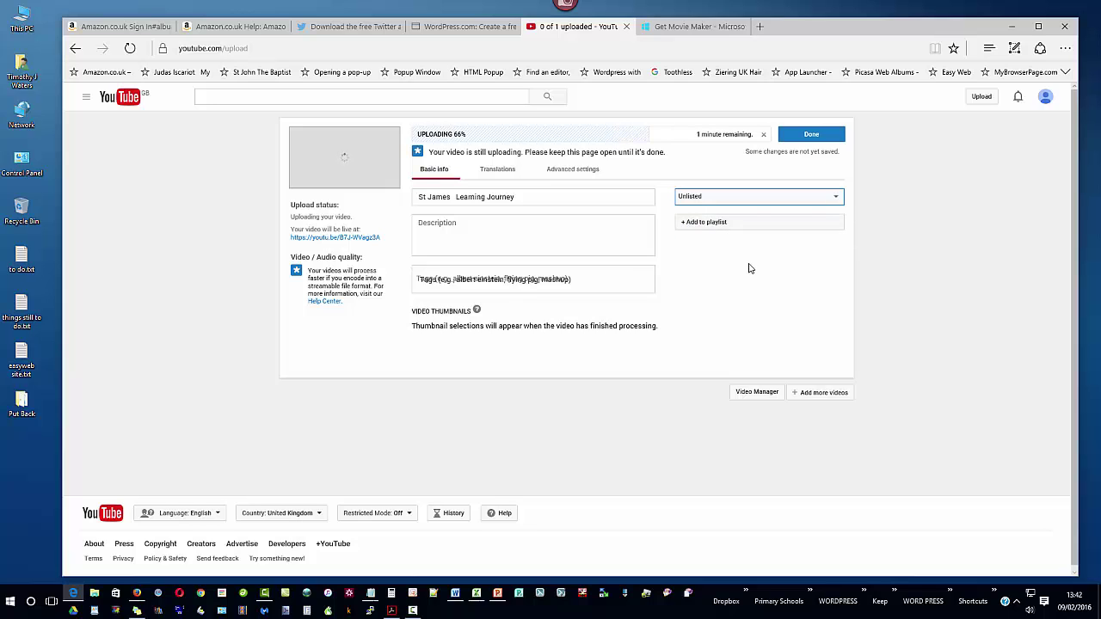
Step: Enter the video description "St James talking about their learning journey."
left_click(494, 234)
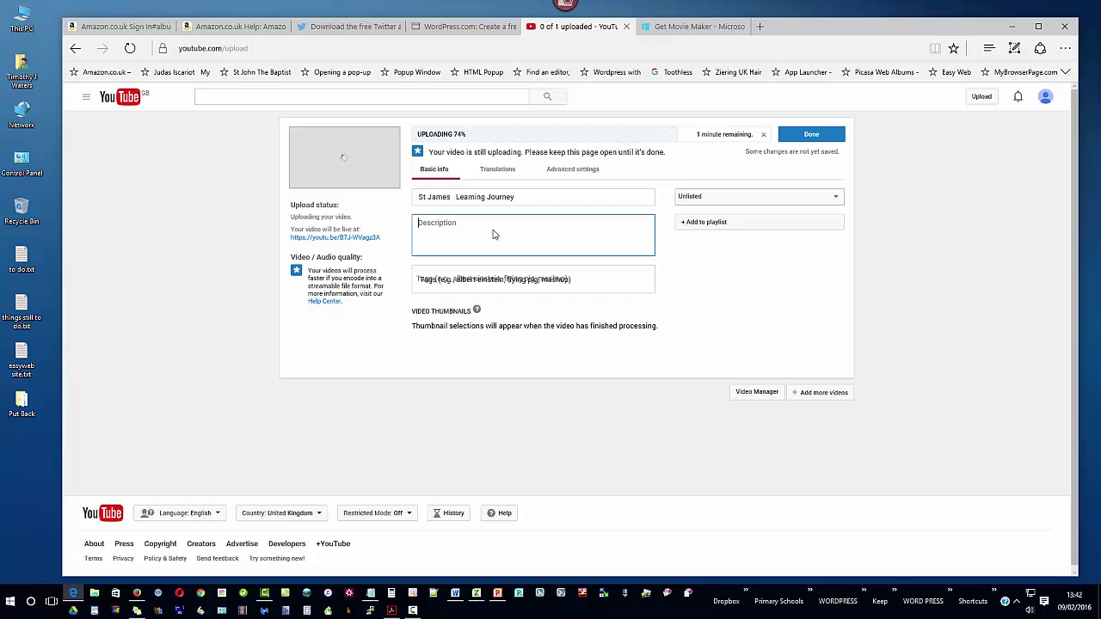
type("St James talking about th")
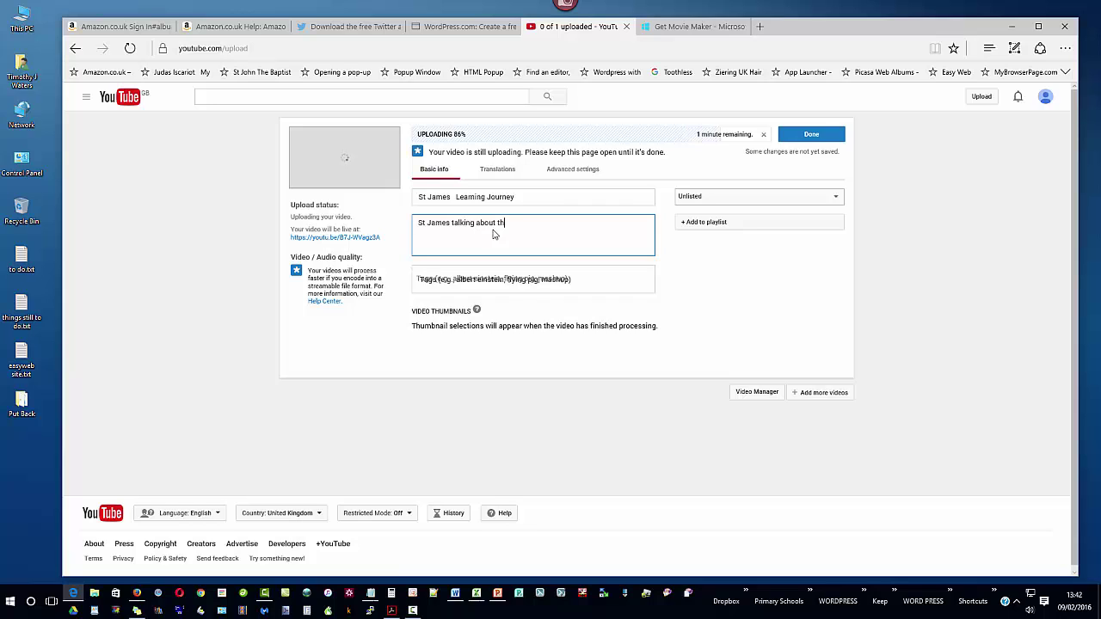
type("eir learning journey.")
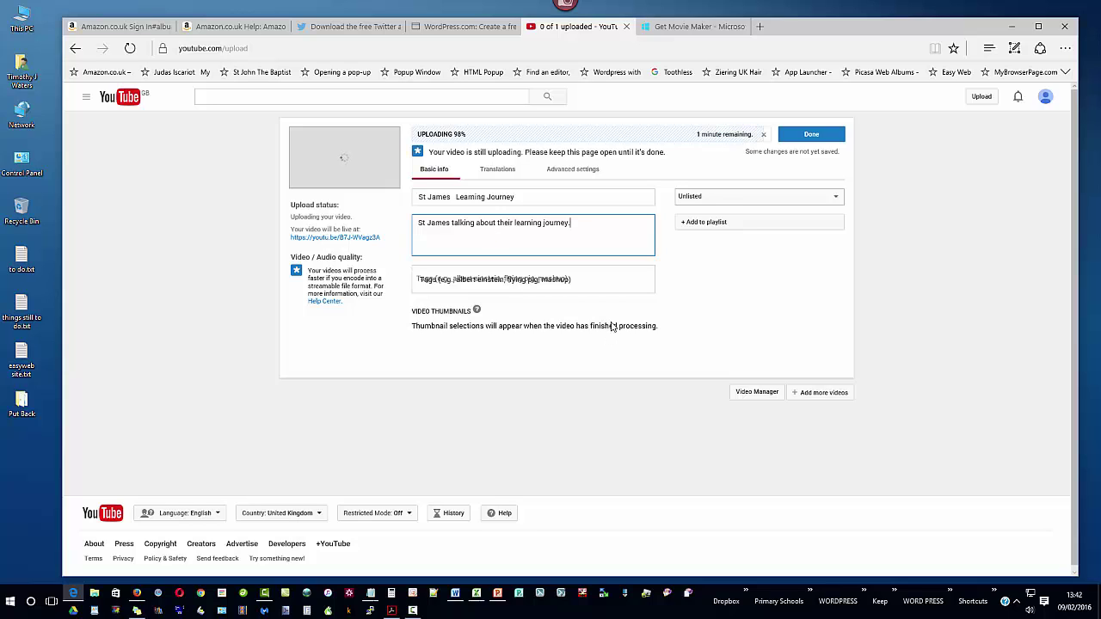
Step: Add the tags St James, St James Academy and Learning Journey to the video
left_click(600, 285)
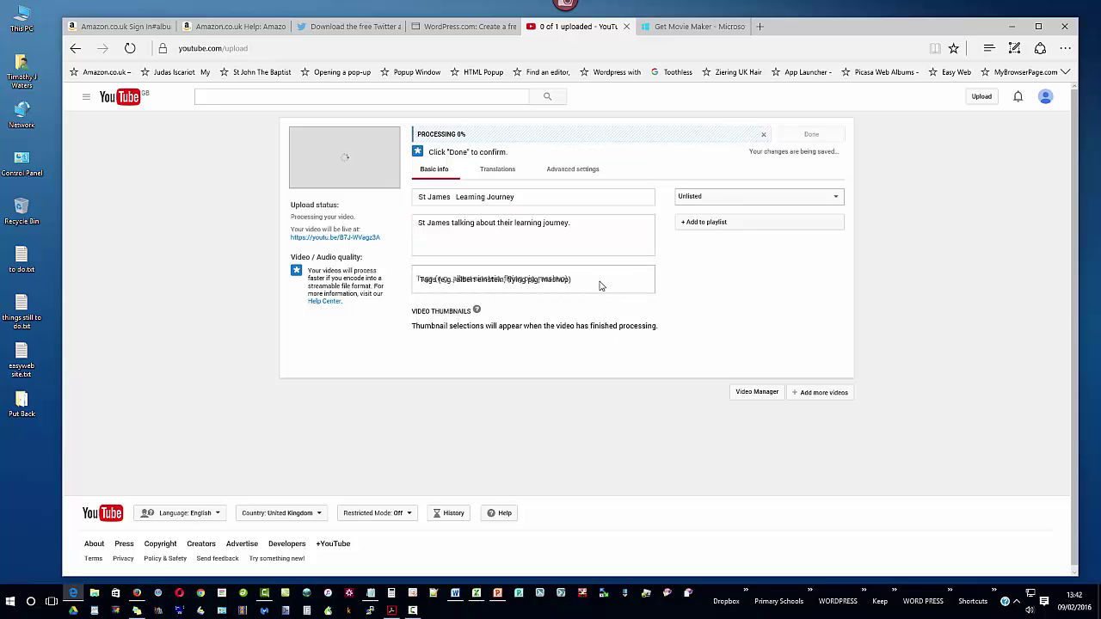
type("St Jam")
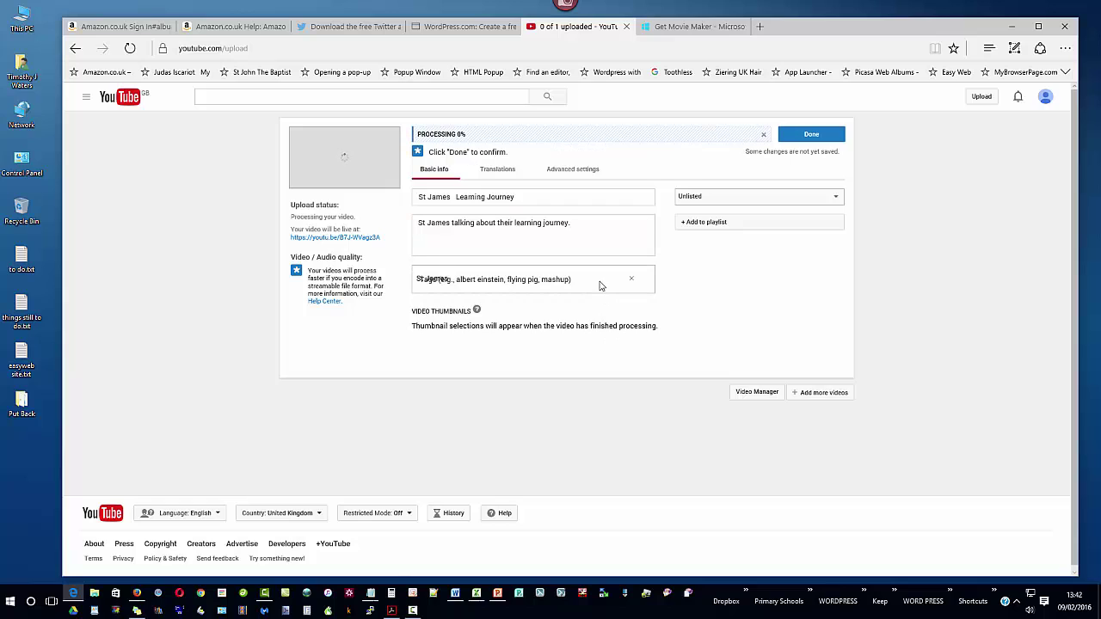
type("es")
key("Return")
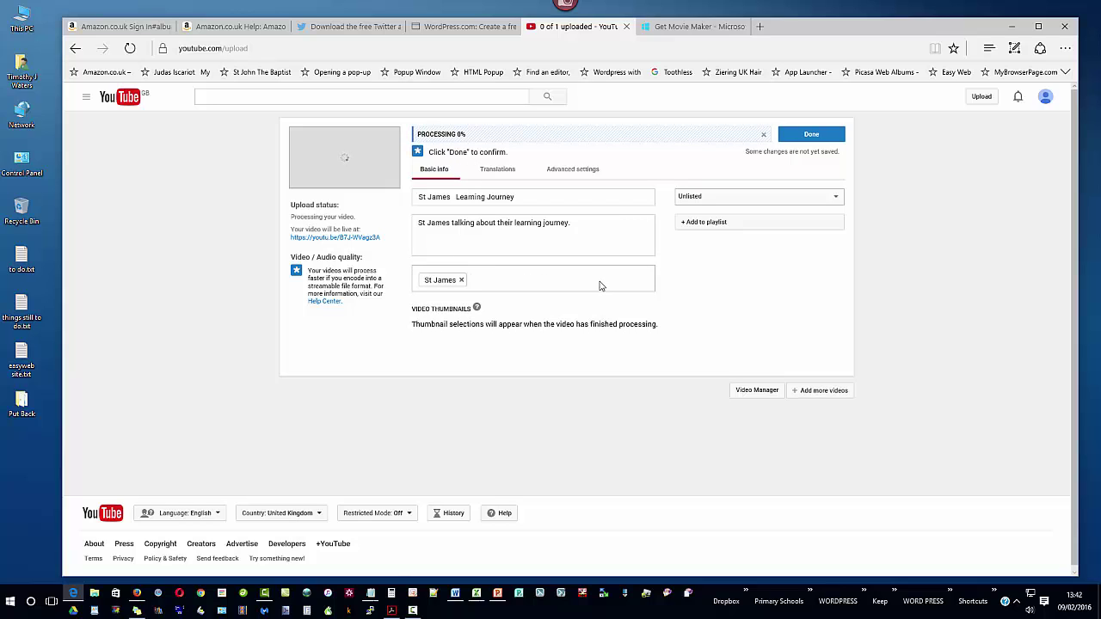
type("St James Academy")
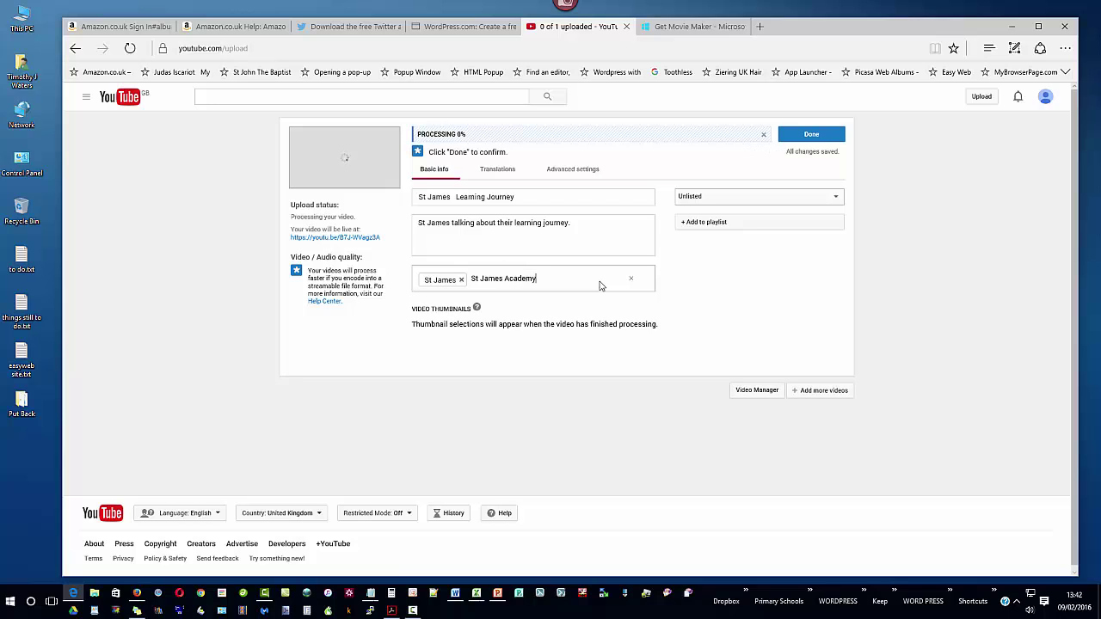
key("Return")
type("Learning Journey")
key("Return")
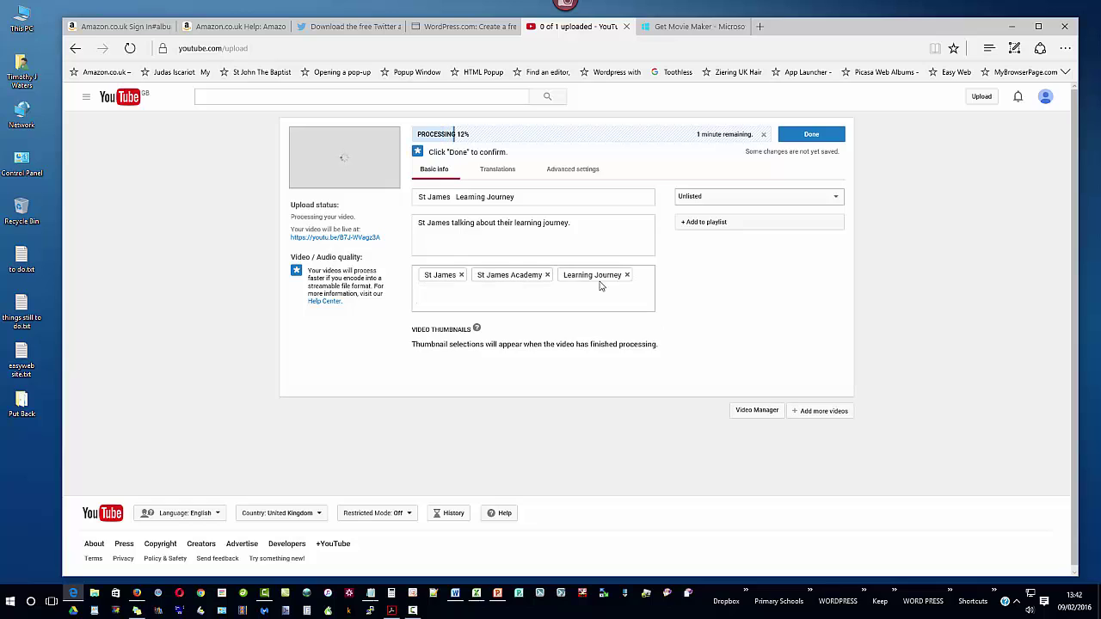
left_click(519, 382)
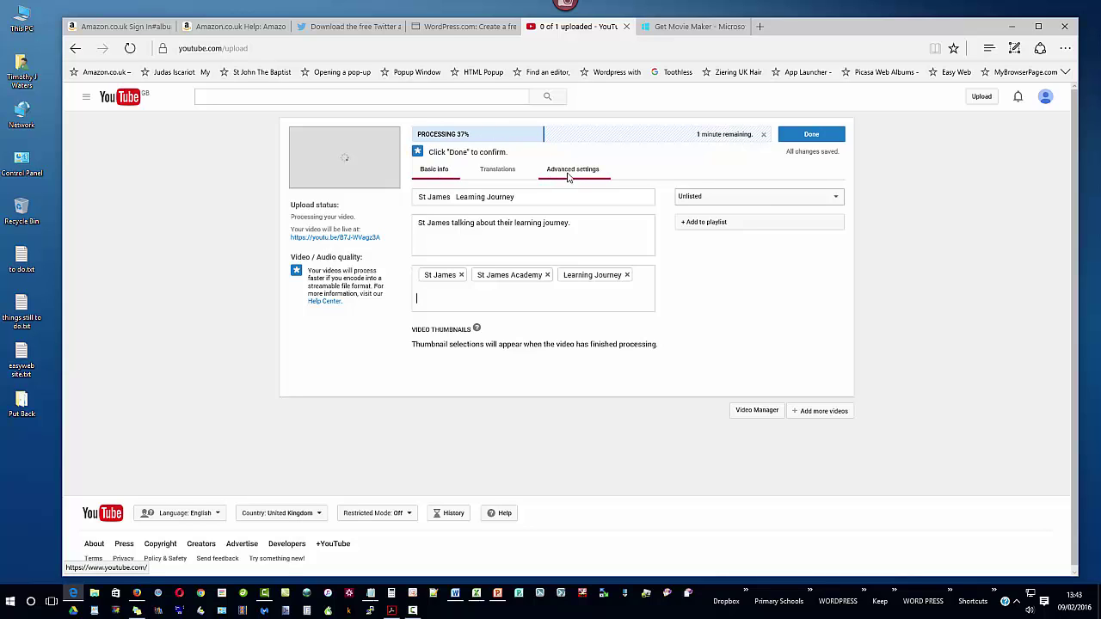
Step: In the video's advanced settings, turn off Allow comments and Notify subscribers, leaving viewer ratings enabled
left_click(569, 176)
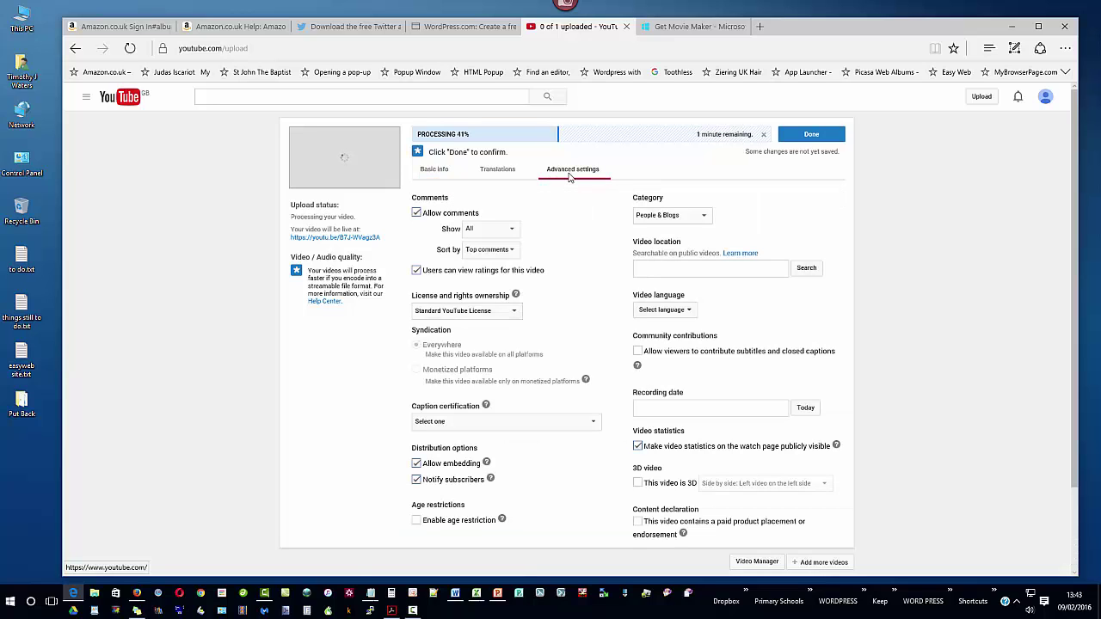
left_click(416, 214)
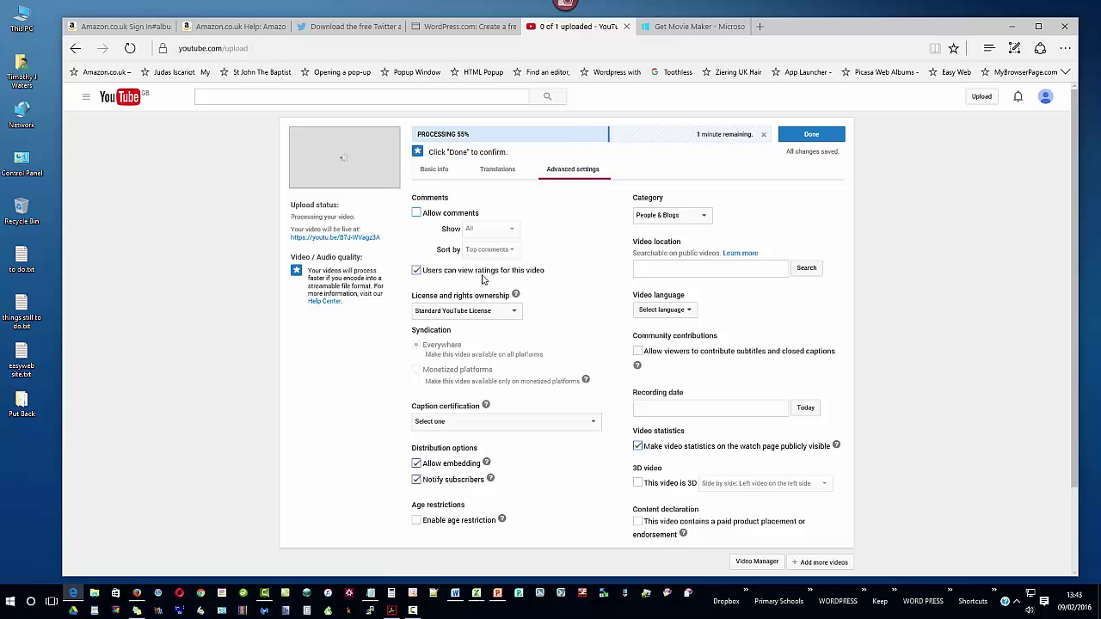
left_click(417, 271)
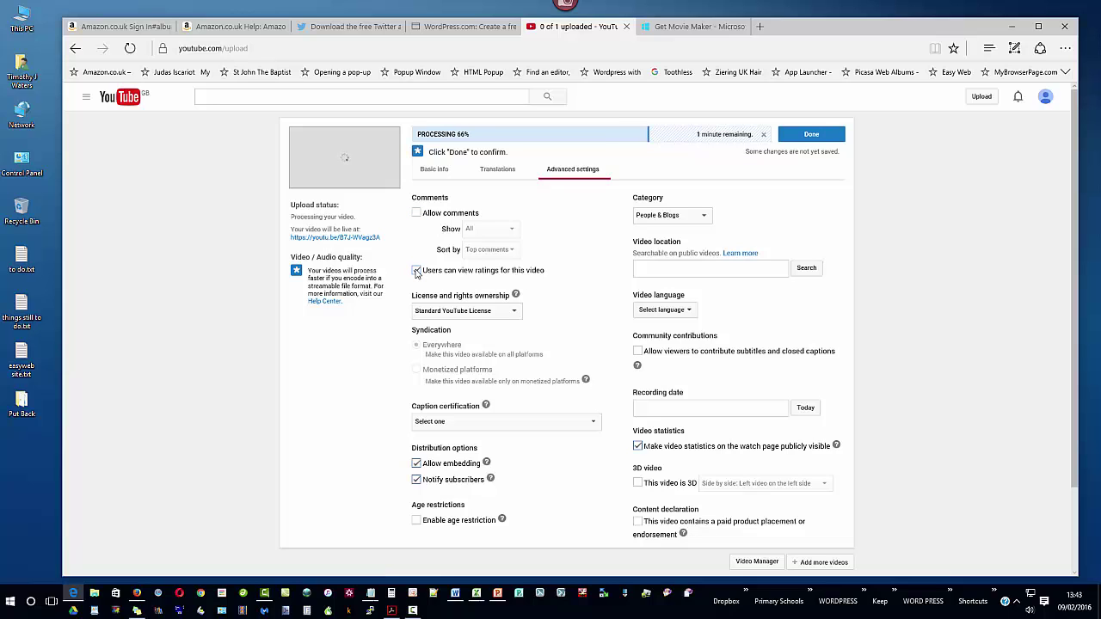
left_click(417, 271)
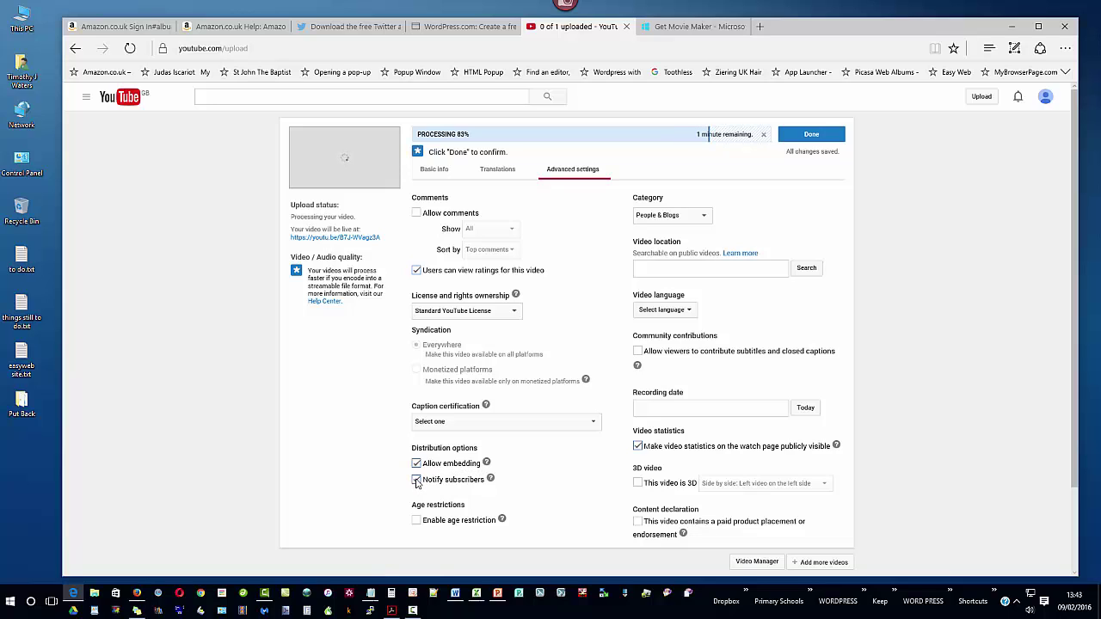
left_click(416, 480)
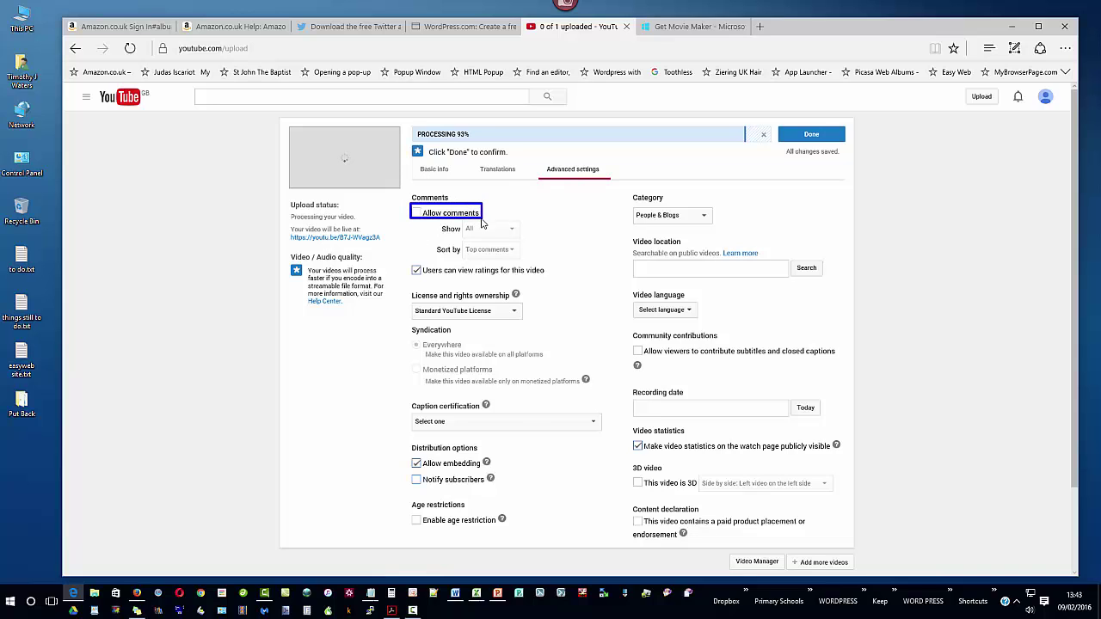
left_click_drag(407, 262, 546, 284)
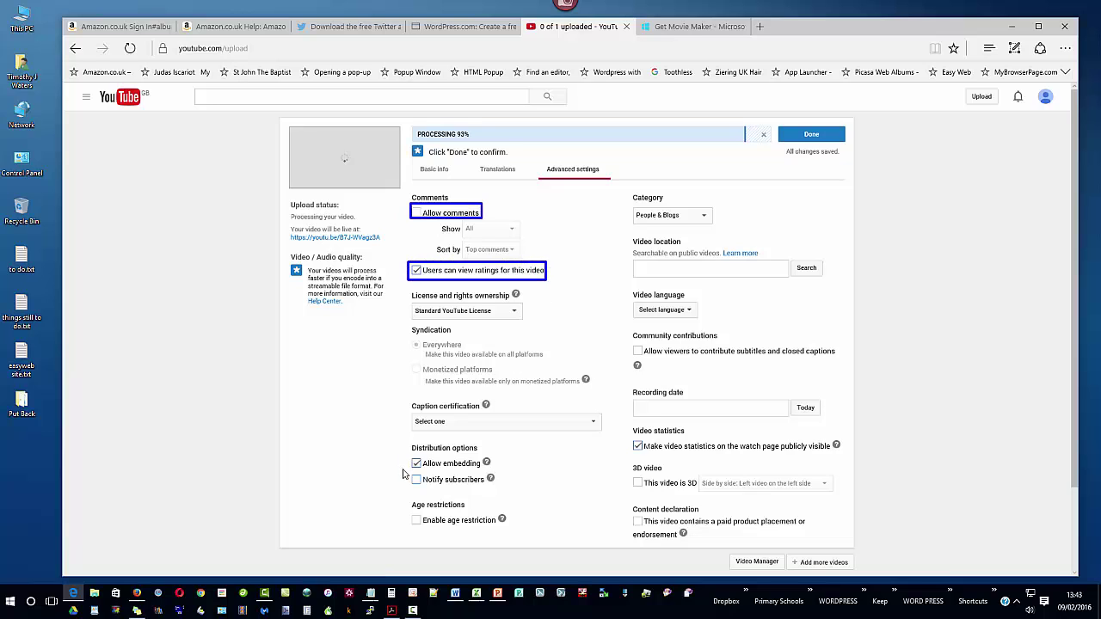
left_click_drag(408, 472, 507, 491)
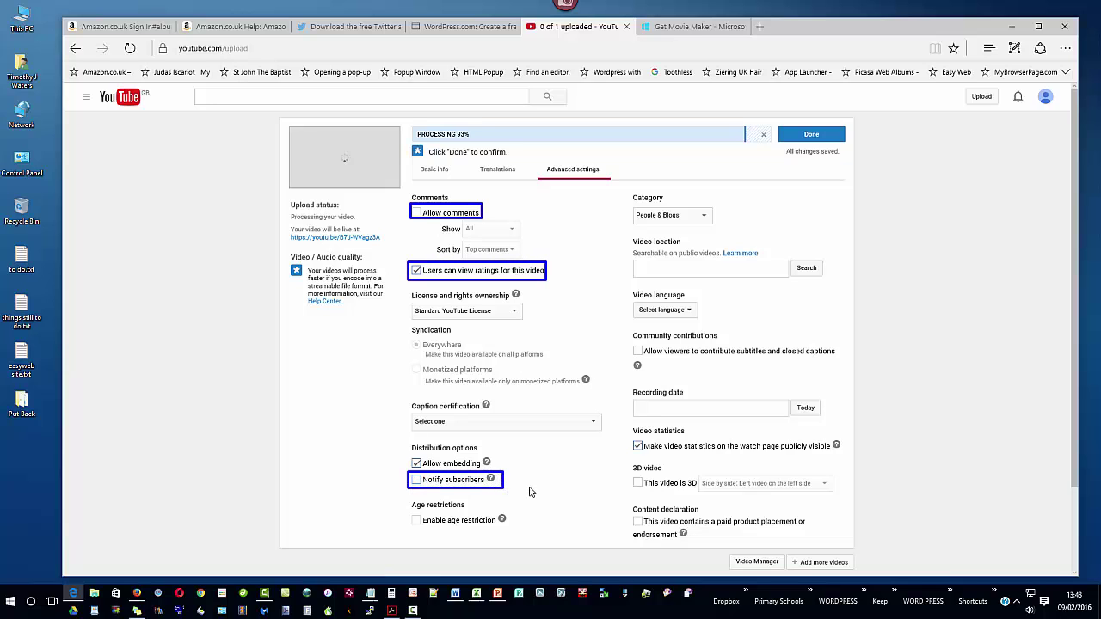
Step: Return to the basic info, wait for processing to finish and confirm the upload as done
left_click(444, 170)
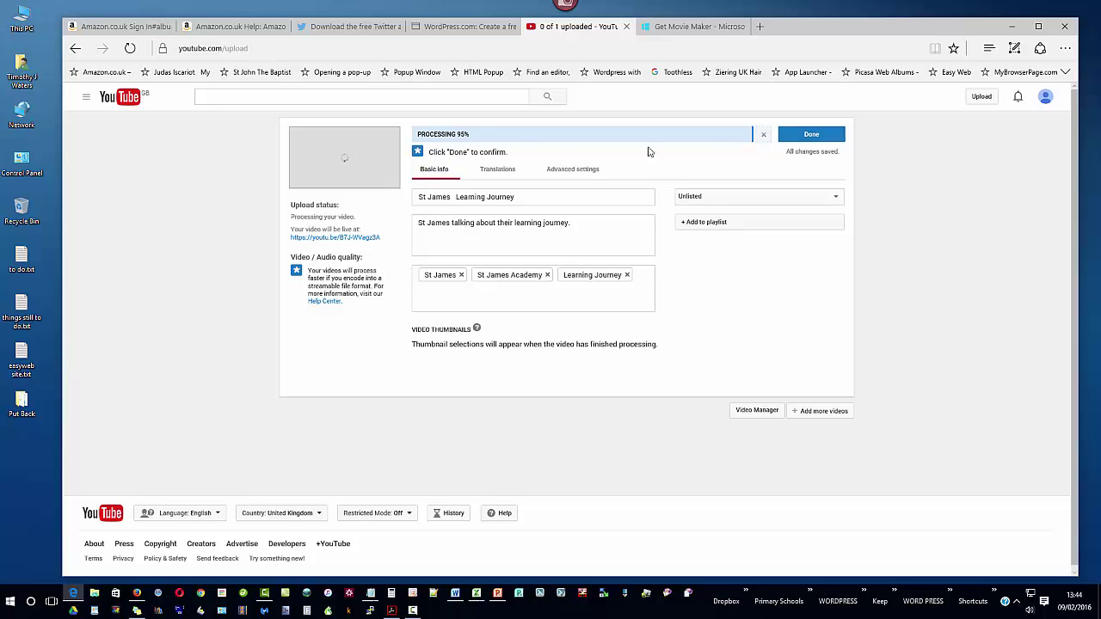
left_click_drag(414, 126, 473, 143)
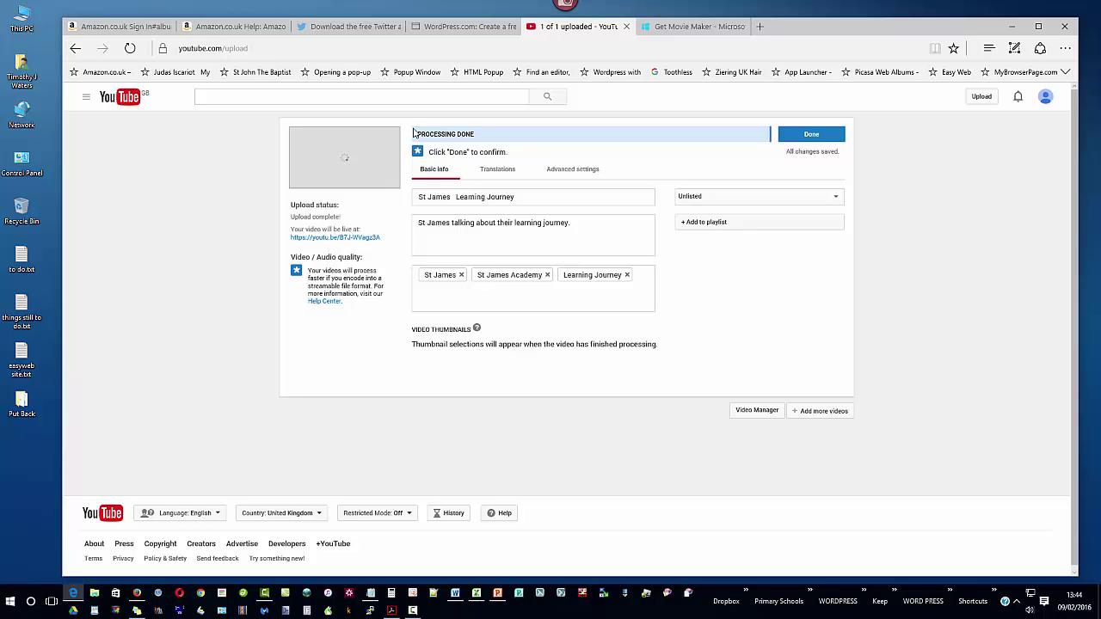
left_click_drag(414, 133, 479, 144)
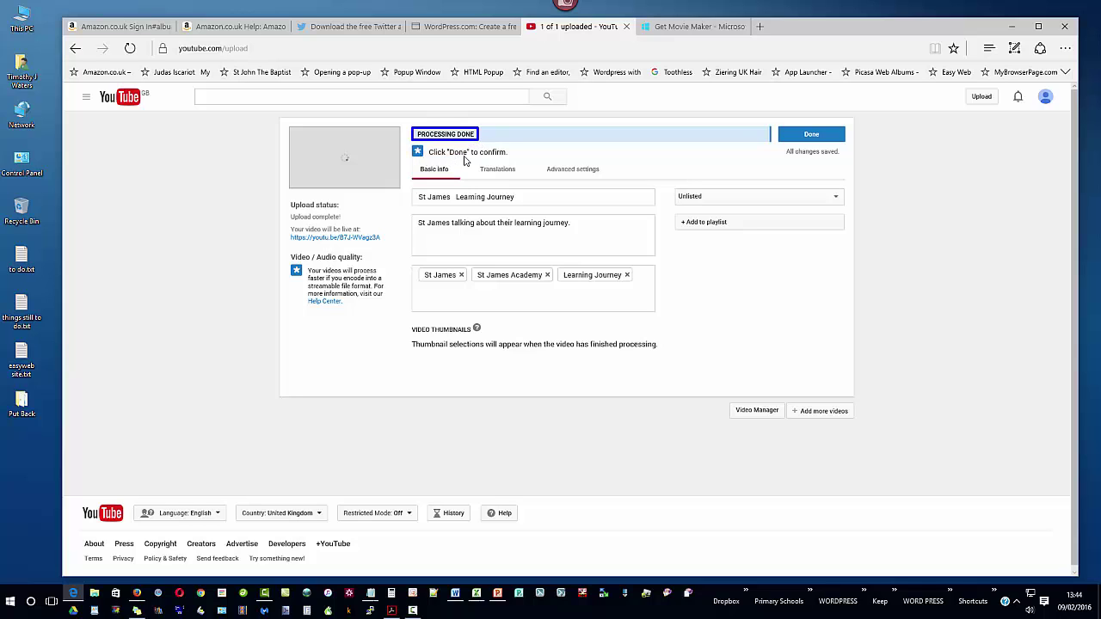
left_click_drag(424, 145, 514, 166)
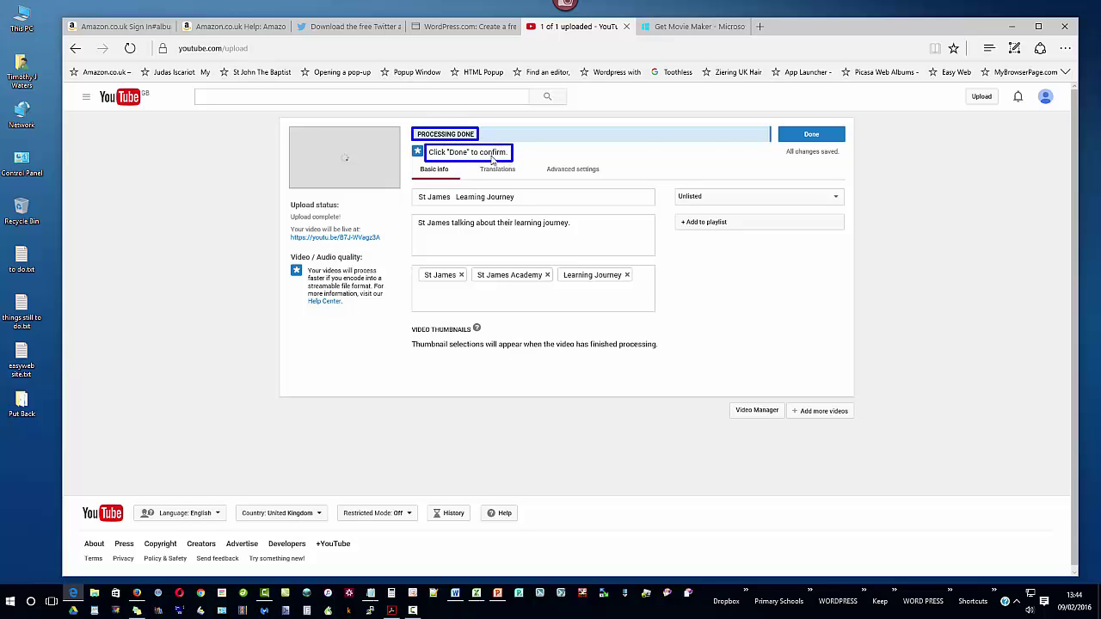
left_click(805, 139)
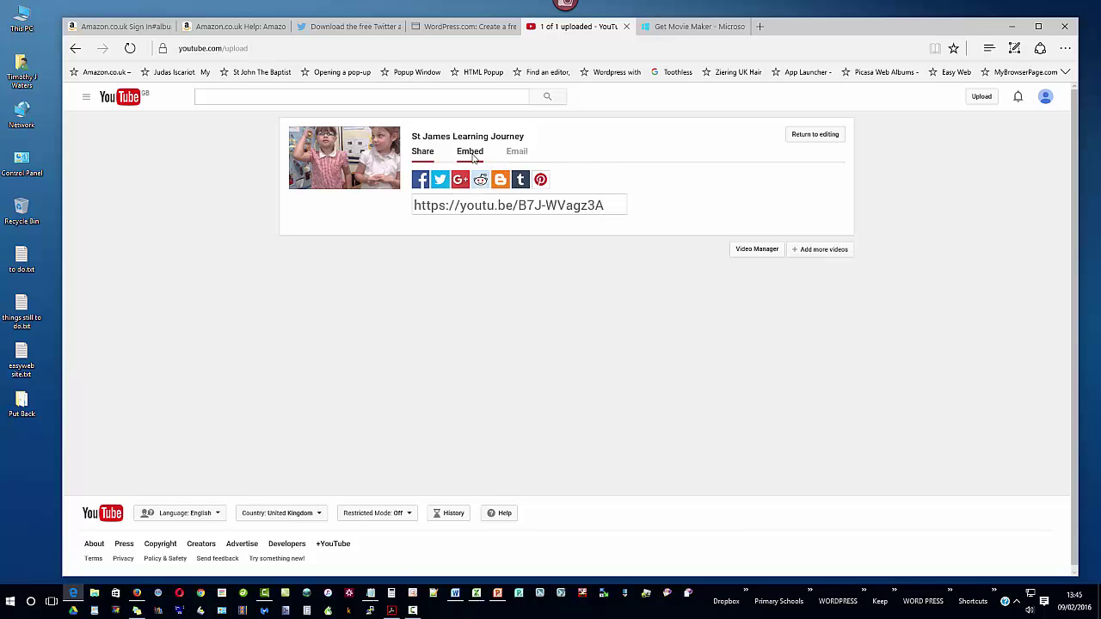
Step: Copy the uploaded video's embed code and minimise the browser to show the desktop
left_click(470, 152)
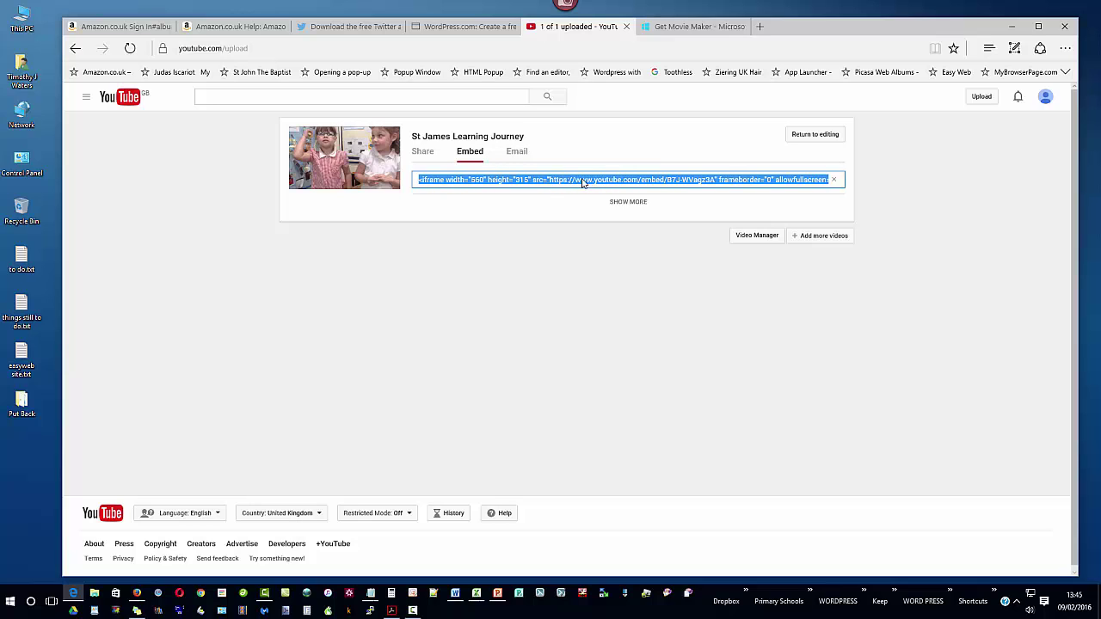
right_click(583, 182)
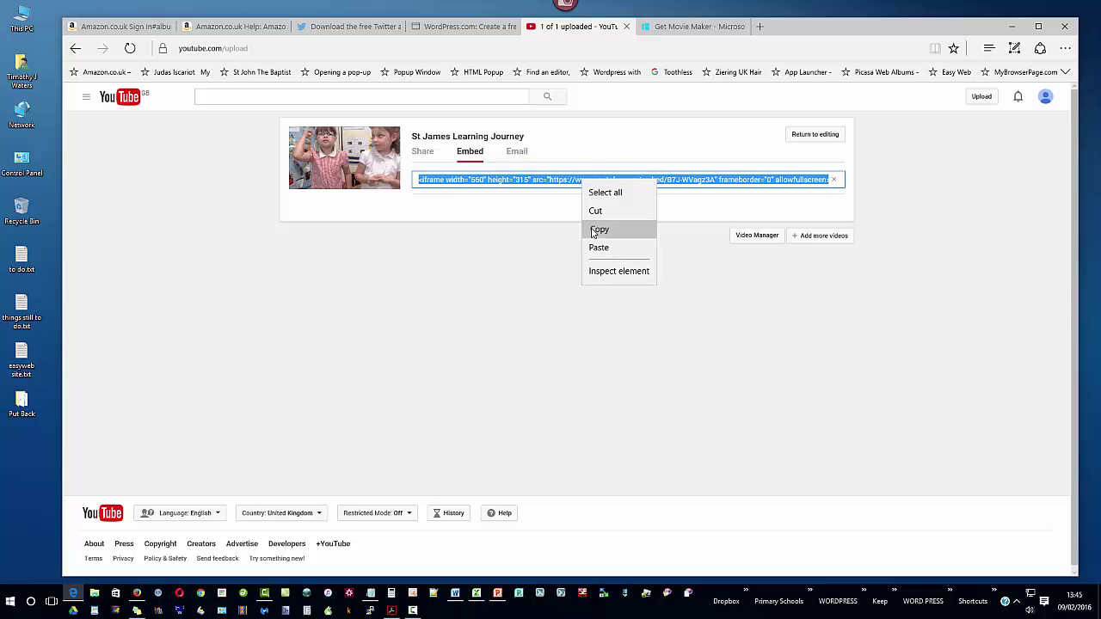
left_click(592, 230)
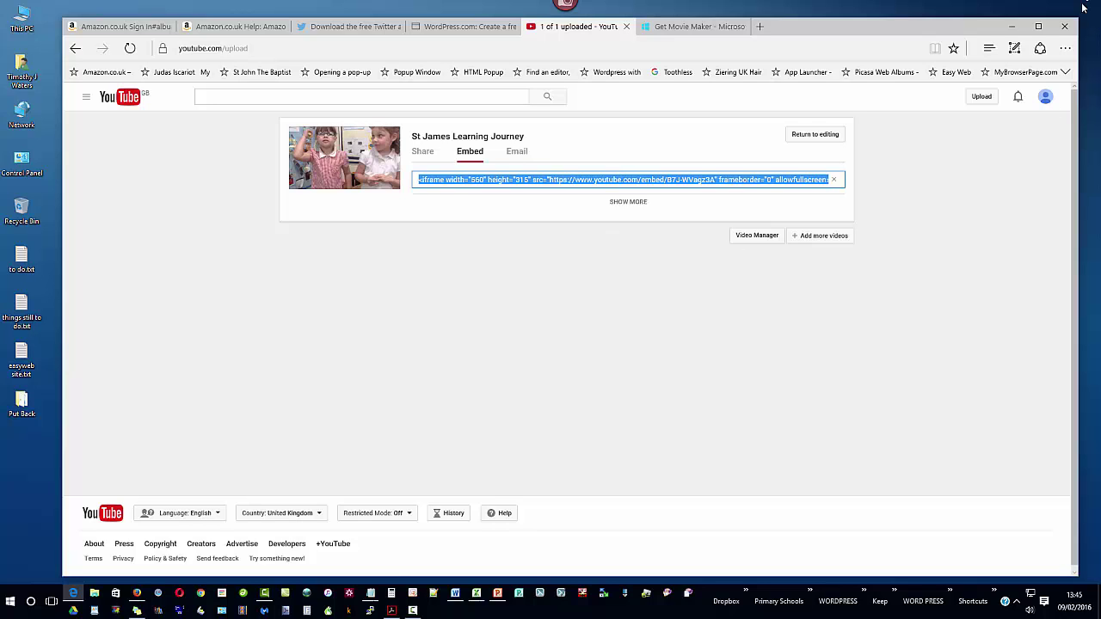
left_click(1011, 27)
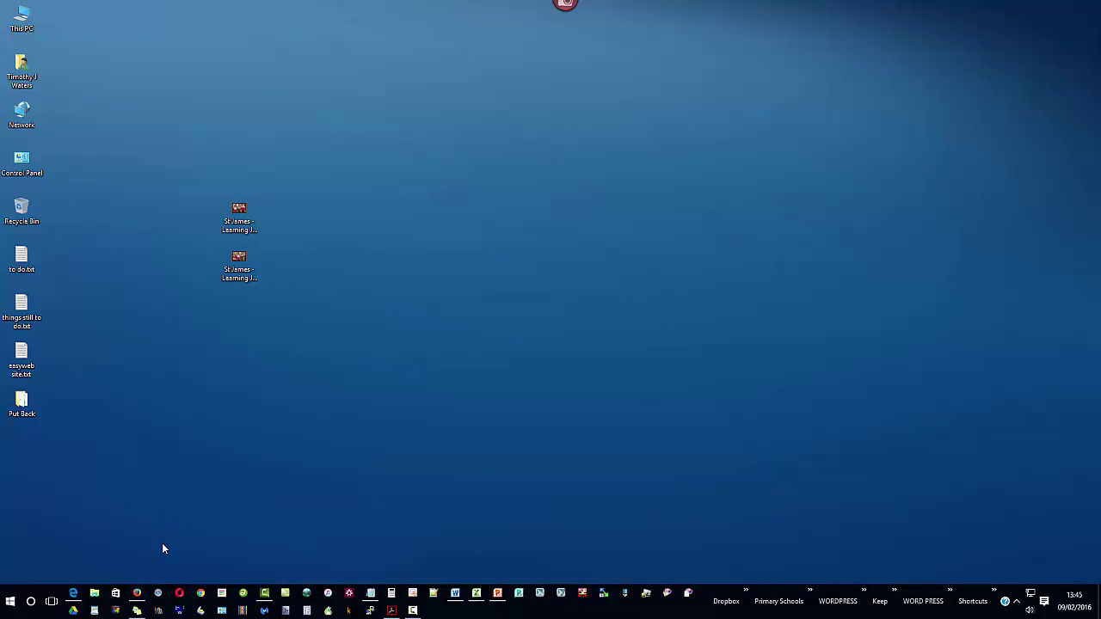
Step: Switch to the Firefox window showing the St James Academy school website
mouse_move(138, 594)
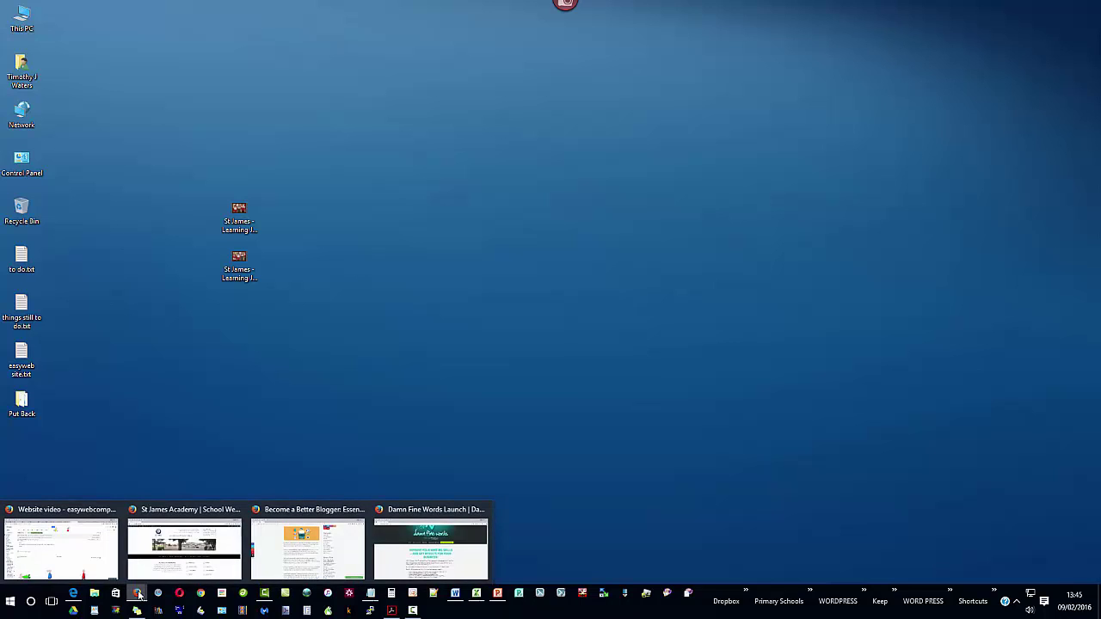
left_click(170, 560)
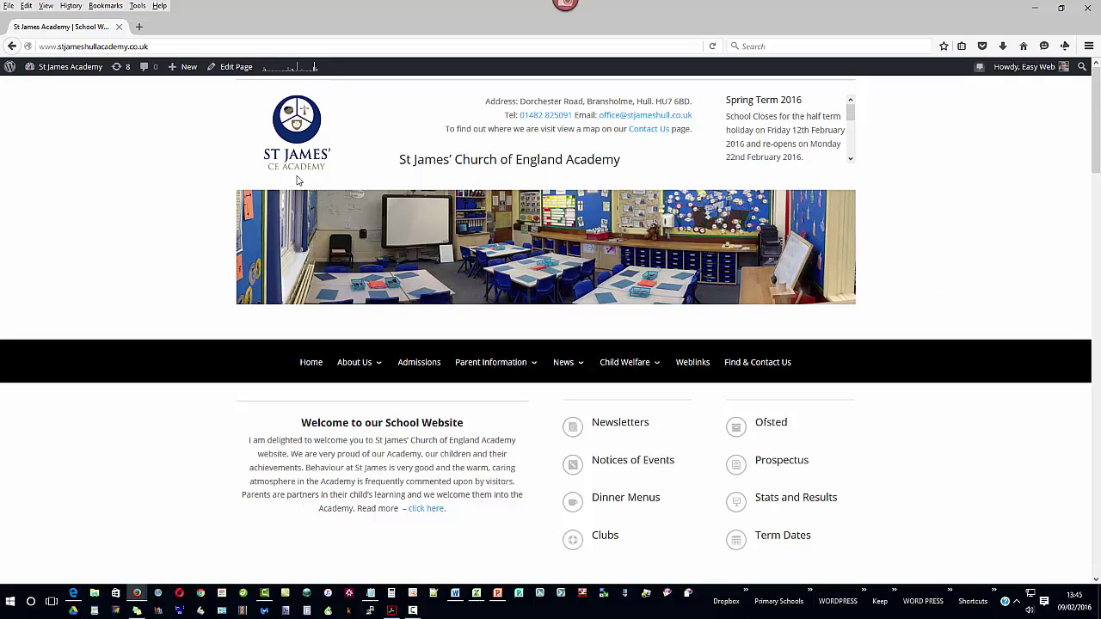
left_click_drag(2, 55, 1057, 81)
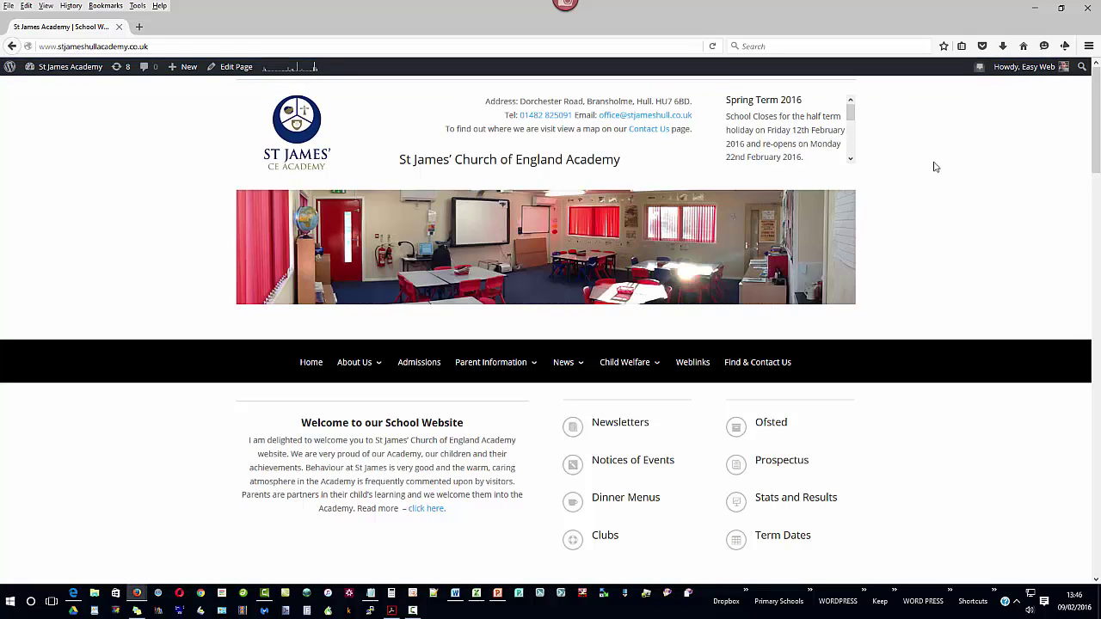
Step: Examine the school homepage, from its header and footer links to the School Life Blog Feed
scroll(928, 225, "down", 2)
scroll(928, 230, "down", 15)
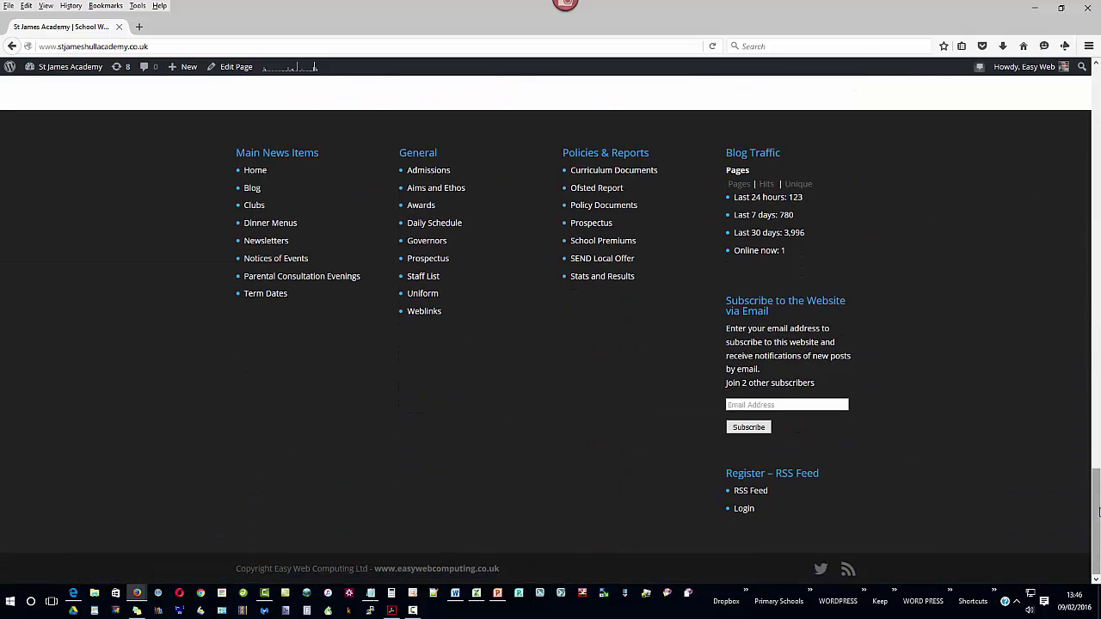
left_click_drag(1097, 514, 1048, 100)
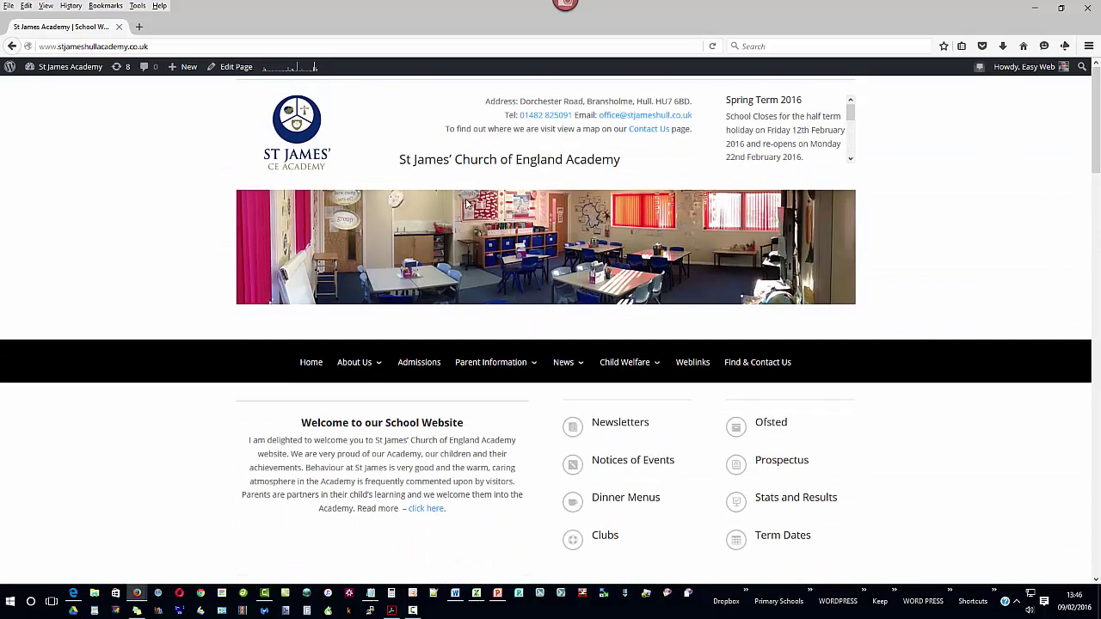
mouse_move(52, 70)
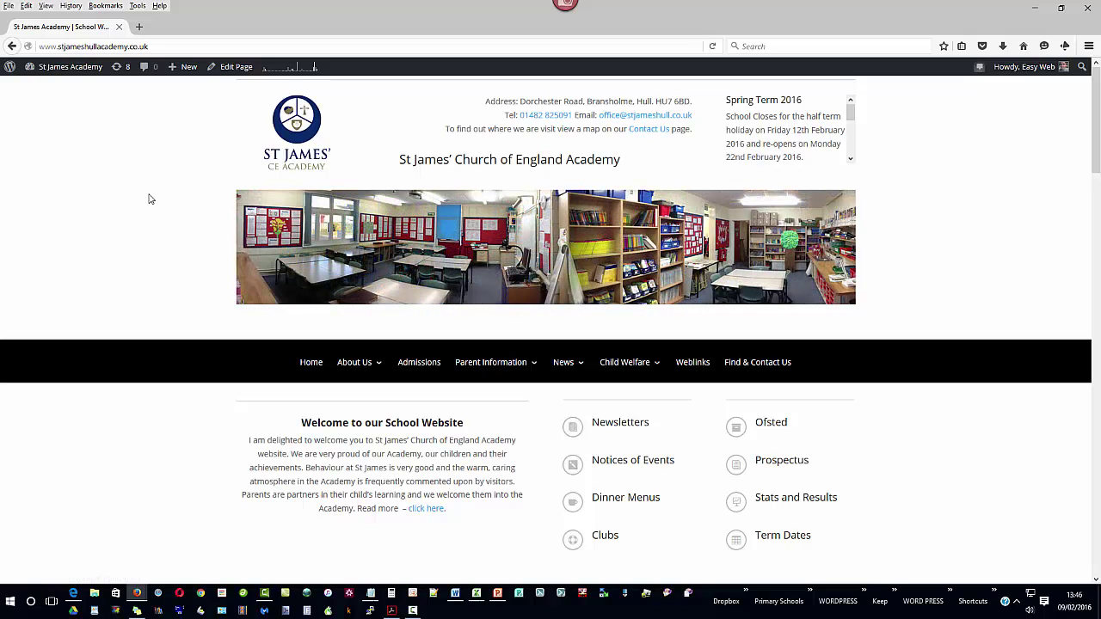
scroll(149, 199, "down", 3)
scroll(148, 198, "down", 5)
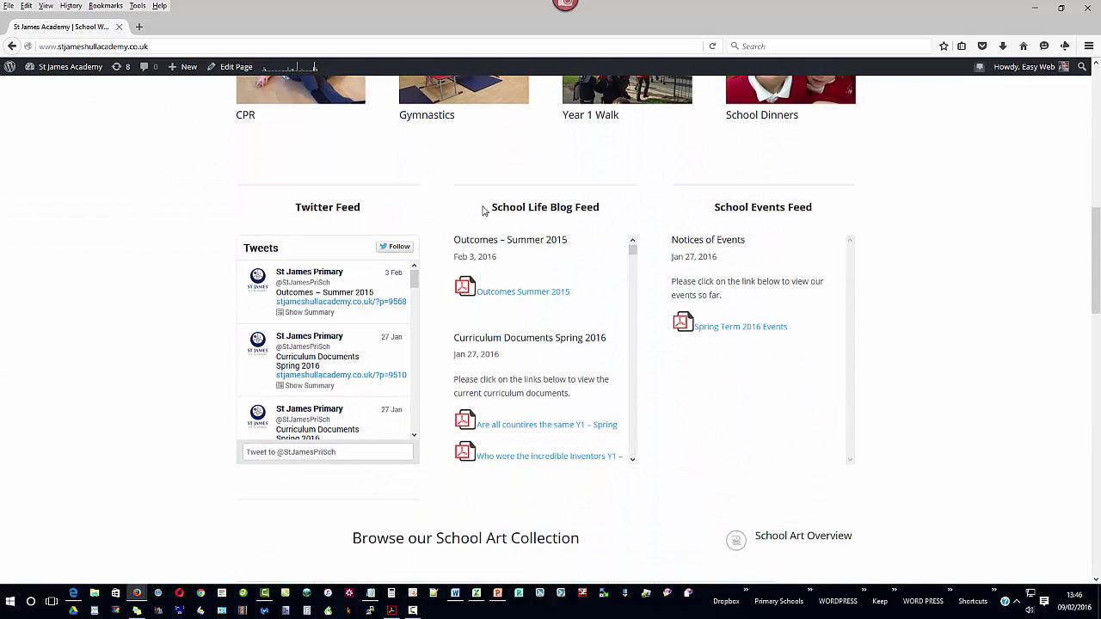
left_click_drag(444, 227, 616, 315)
scroll(943, 362, "up", 8)
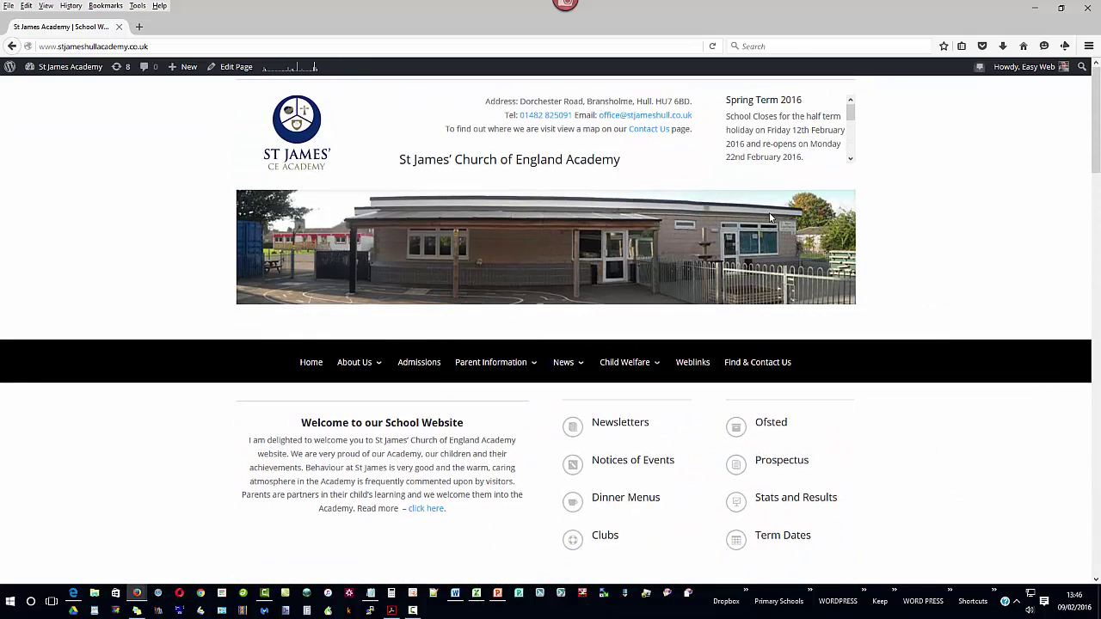
Step: Start a new post on the St James Academy website
mouse_move(181, 73)
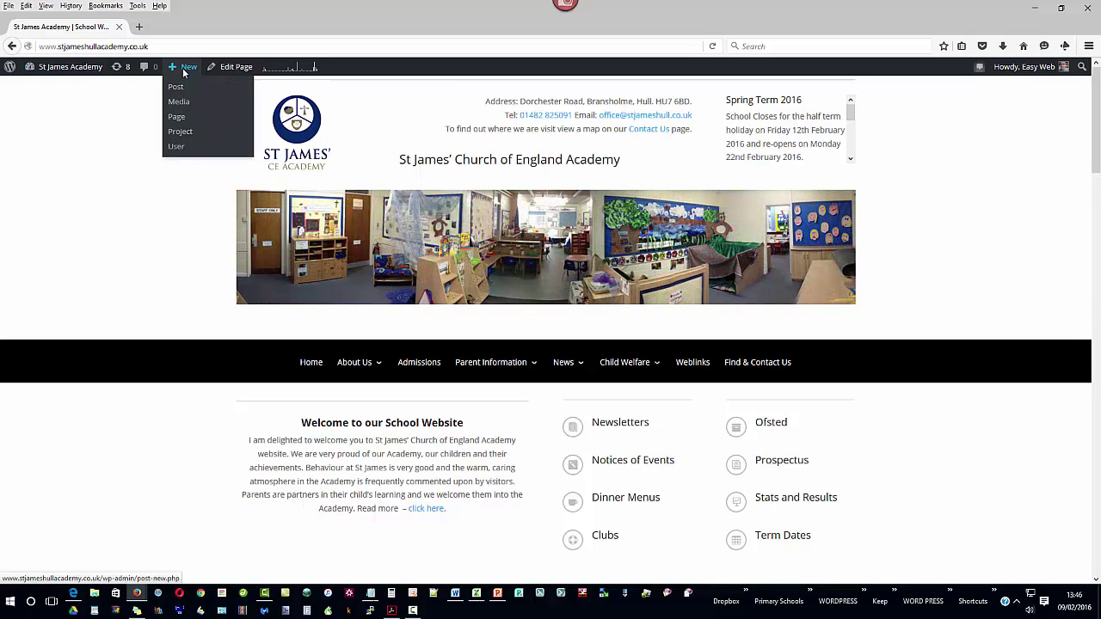
left_click(178, 87)
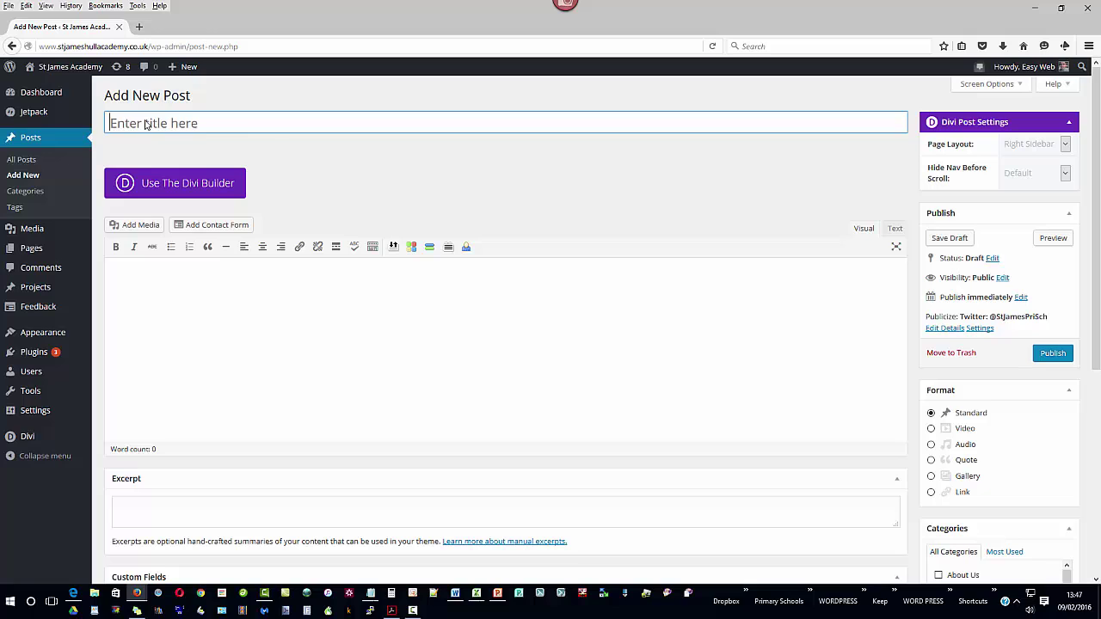
left_click(1036, 11)
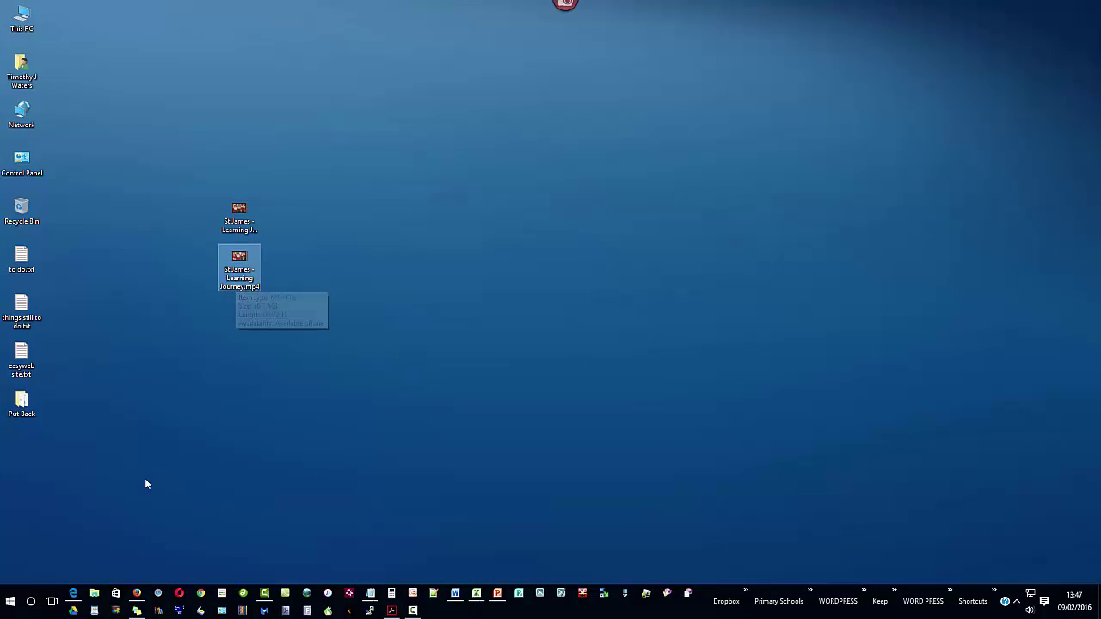
mouse_move(135, 593)
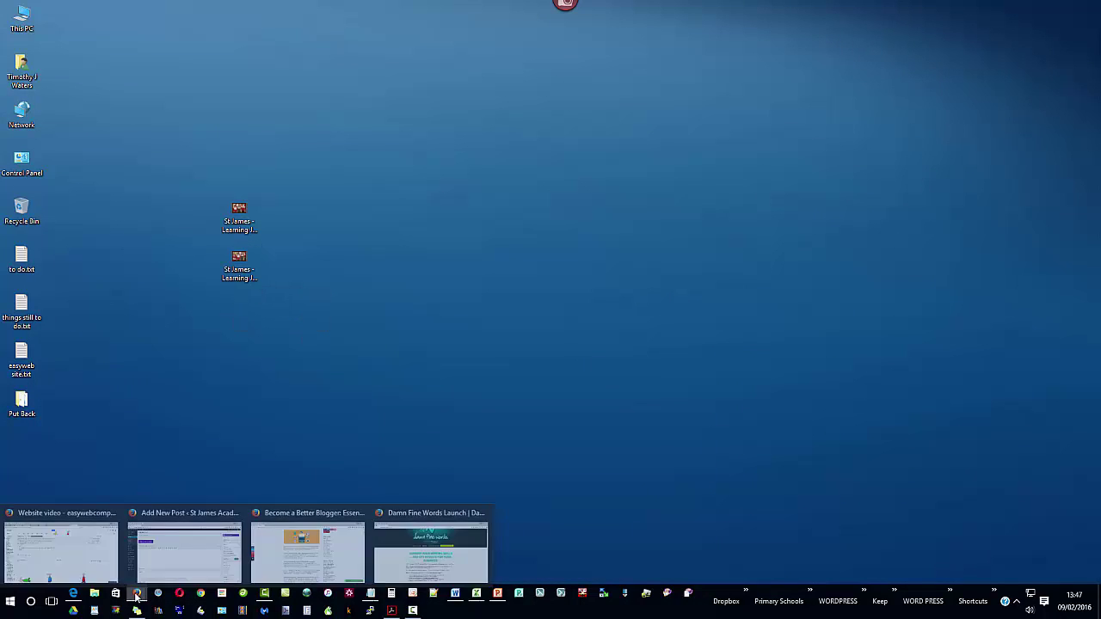
left_click(178, 557)
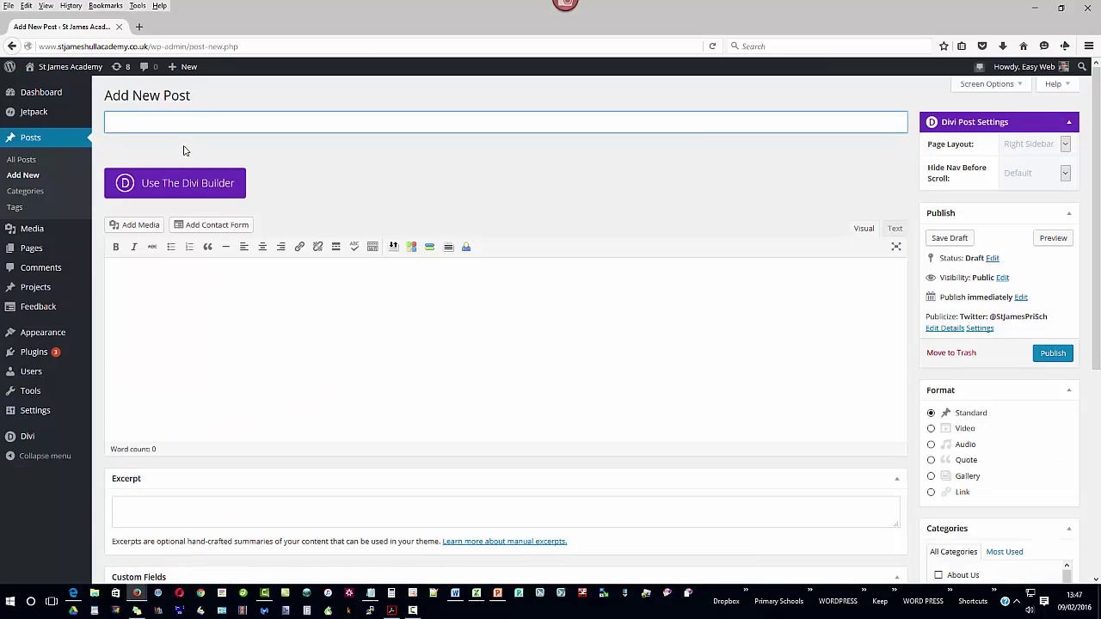
Step: Title the new post Learning Journey and place the cursor in its empty body
type("Learning Journey")
left_click(131, 280)
mouse_move(110, 261)
left_mouse_down()
mouse_move(382, 336)
mouse_move(958, 456)
mouse_move(909, 461)
left_mouse_up()
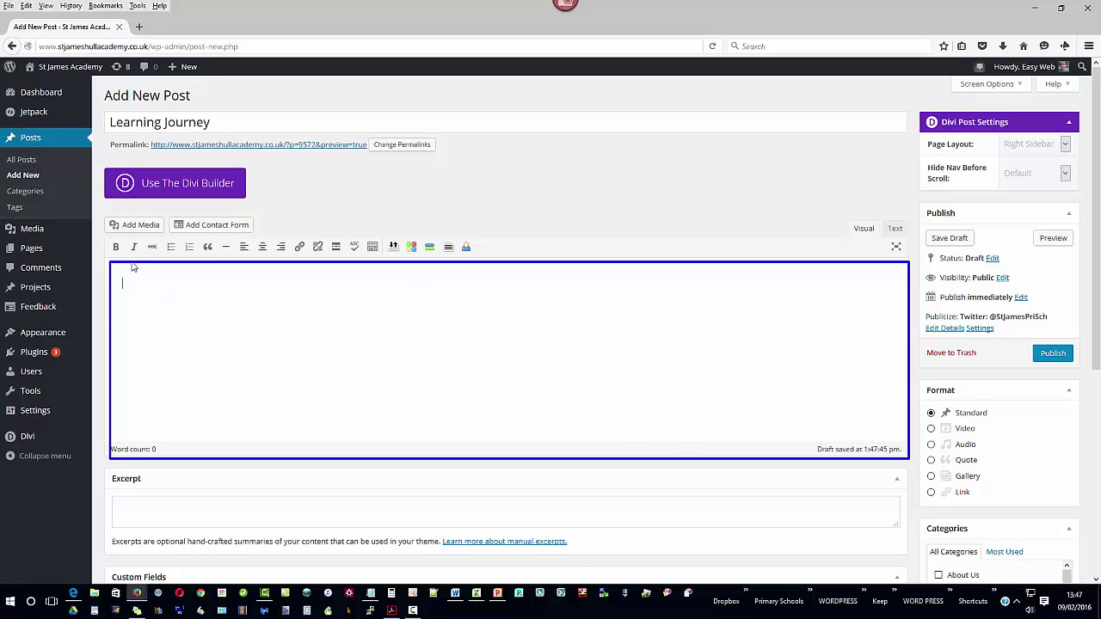
left_click_drag(98, 213, 168, 244)
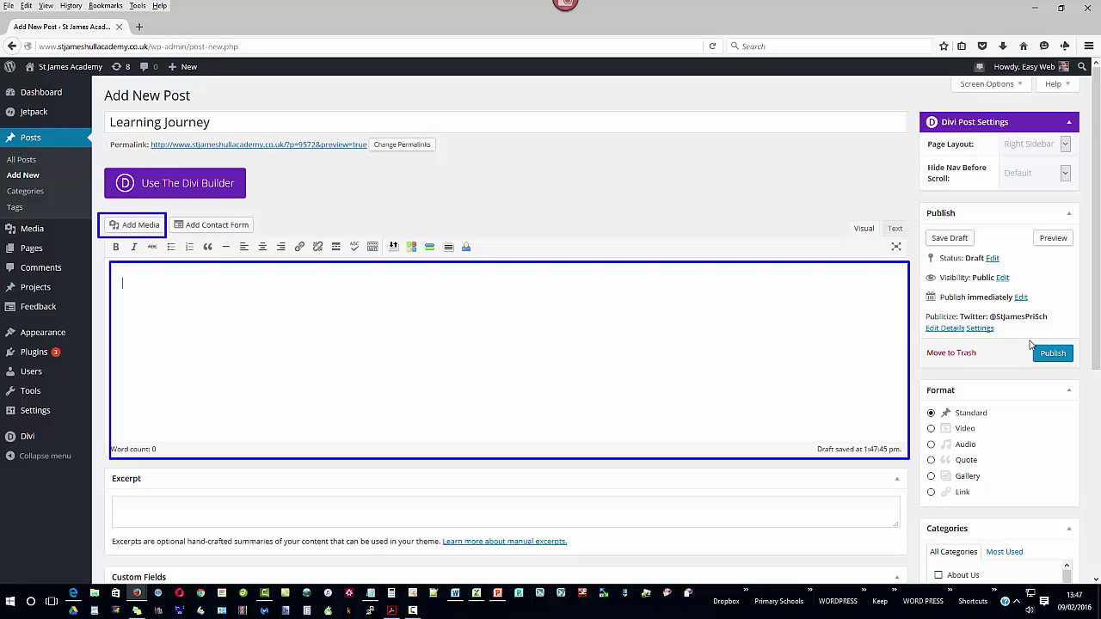
left_click_drag(1028, 340, 1075, 365)
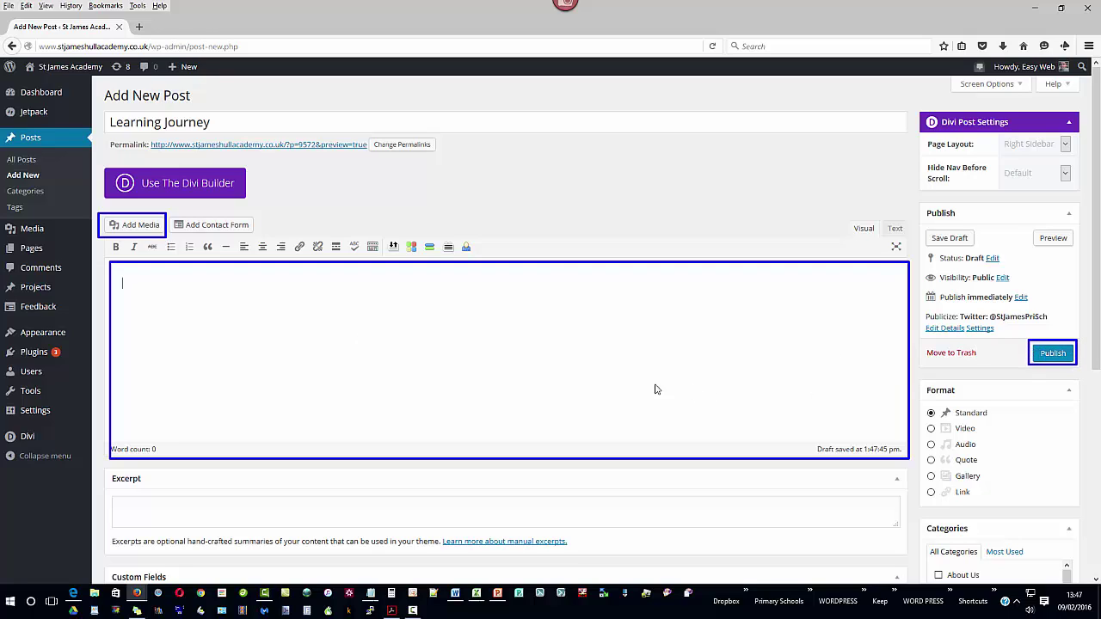
key("Escape")
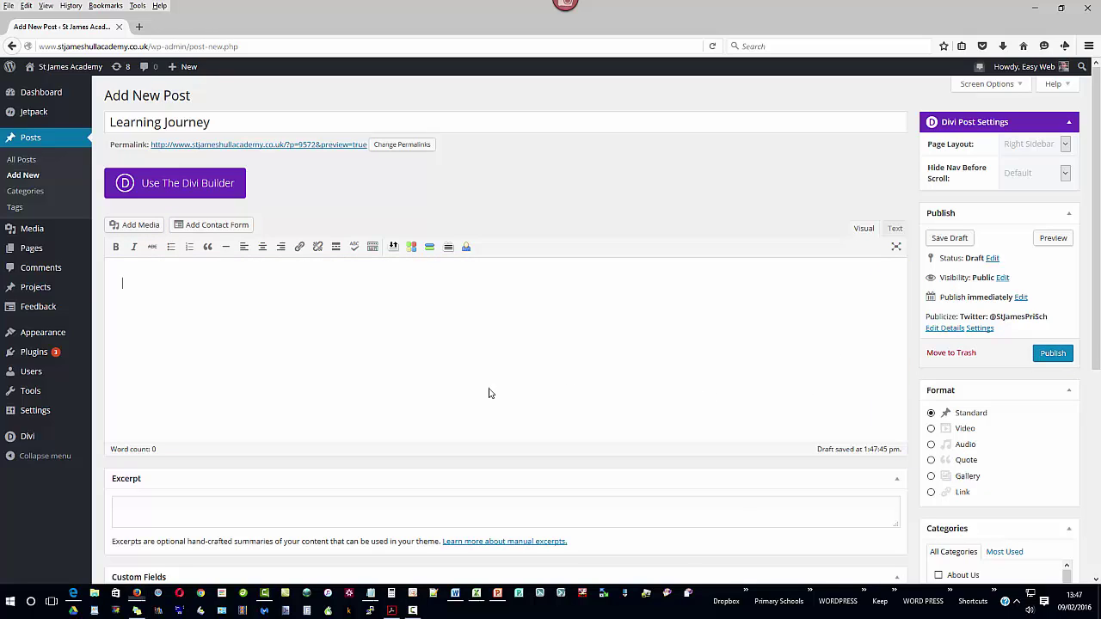
Step: Paste the copied YouTube embed code into the post body in the Text editor mode, and return to Visual mode
left_click(894, 229)
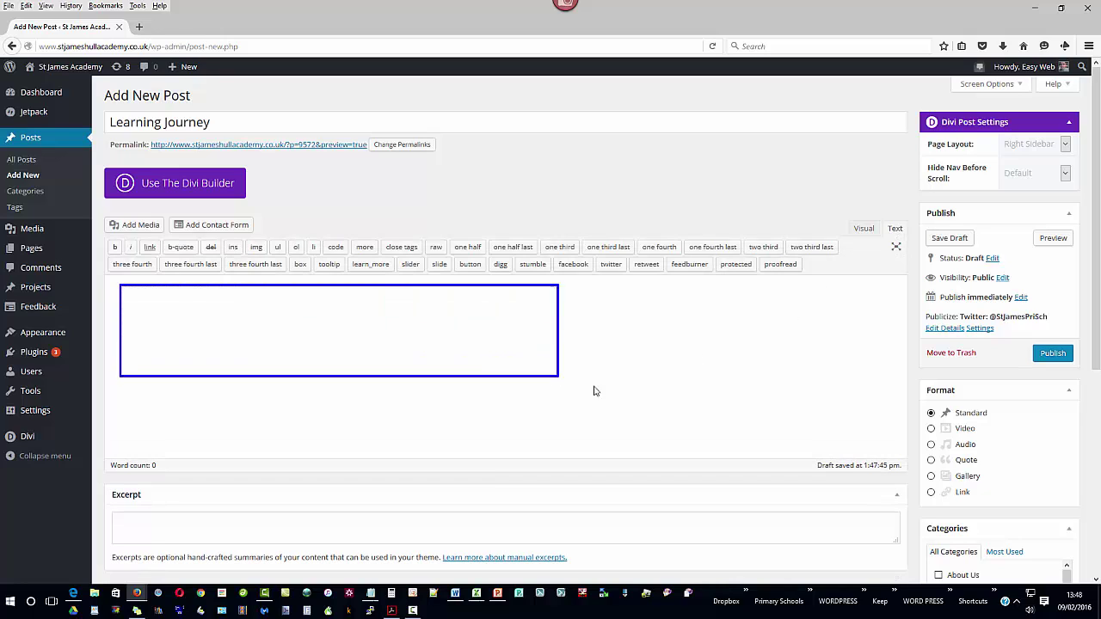
mouse_move(607, 396)
left_mouse_down()
mouse_move(796, 448)
mouse_move(801, 460)
left_mouse_up()
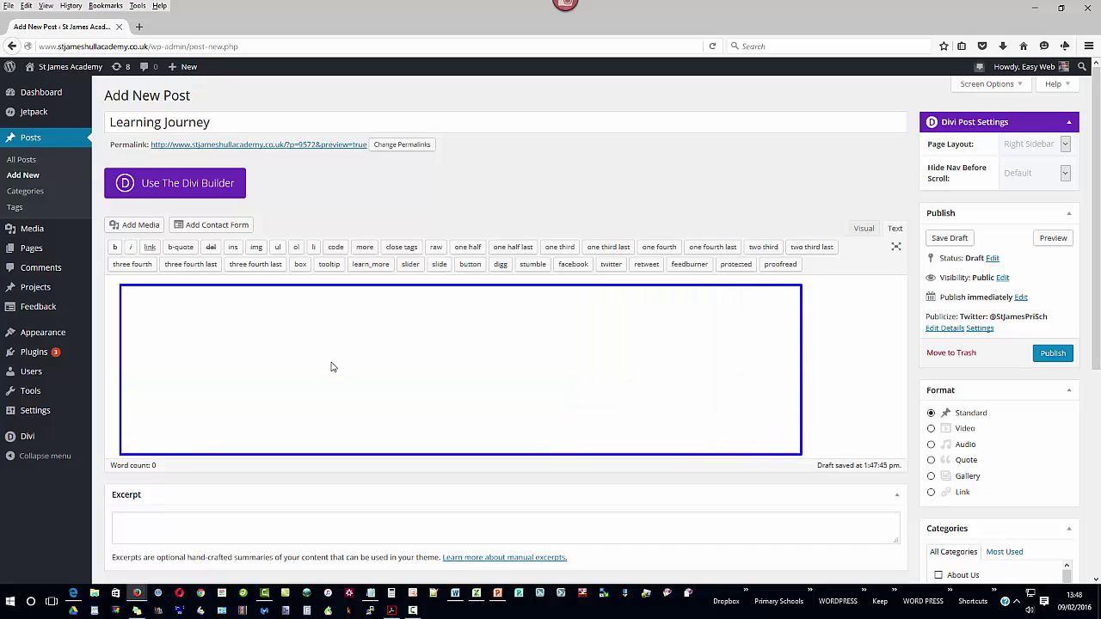
right_click(125, 298)
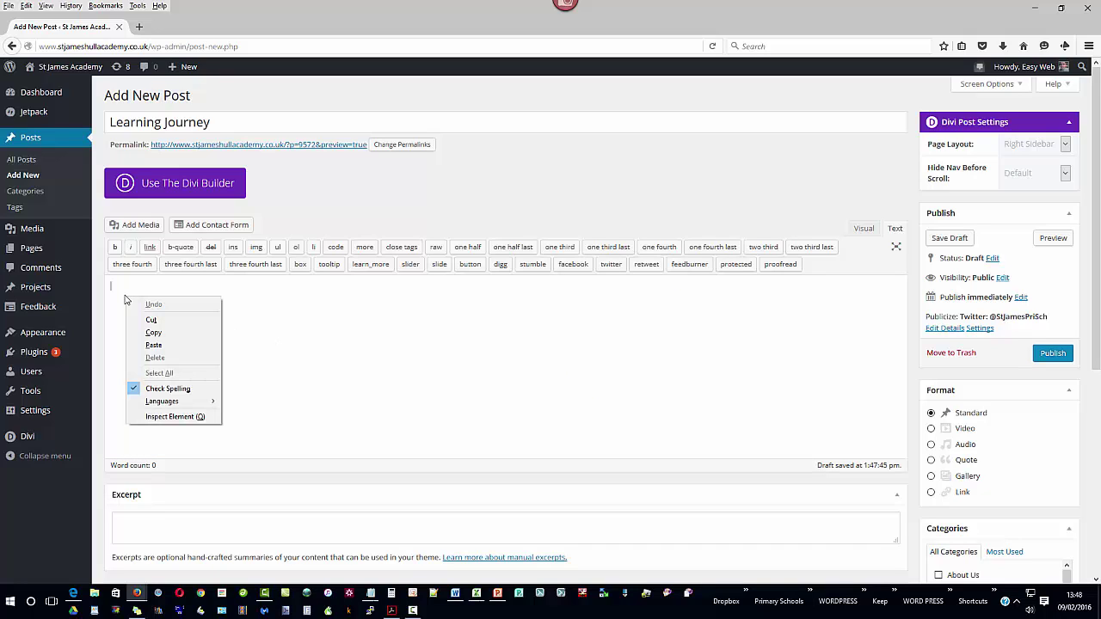
left_click(153, 345)
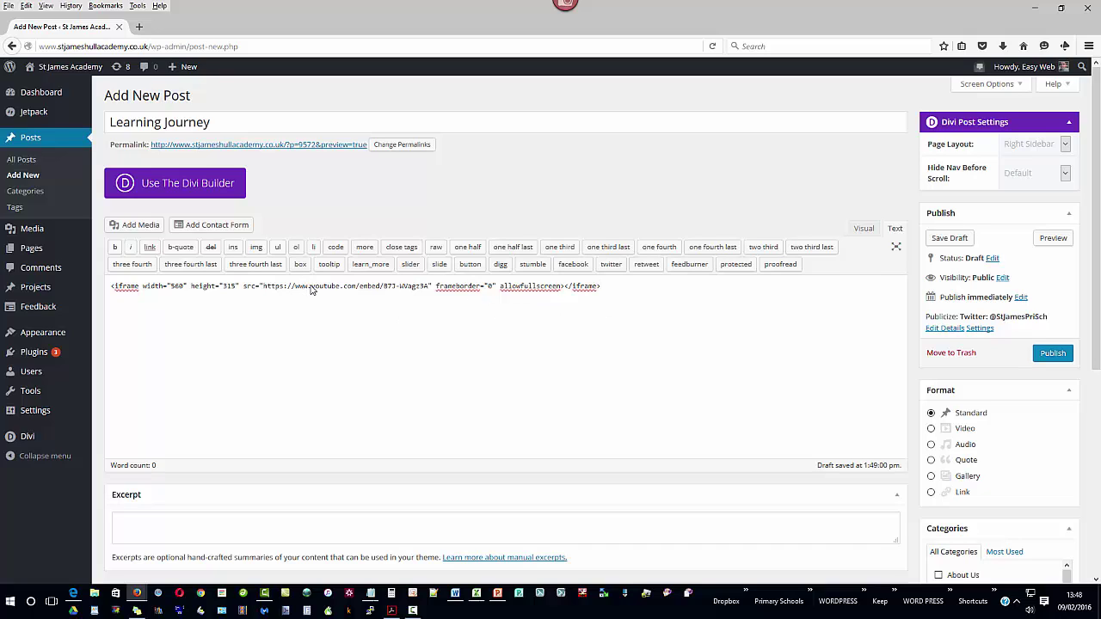
left_click_drag(311, 288, 355, 289)
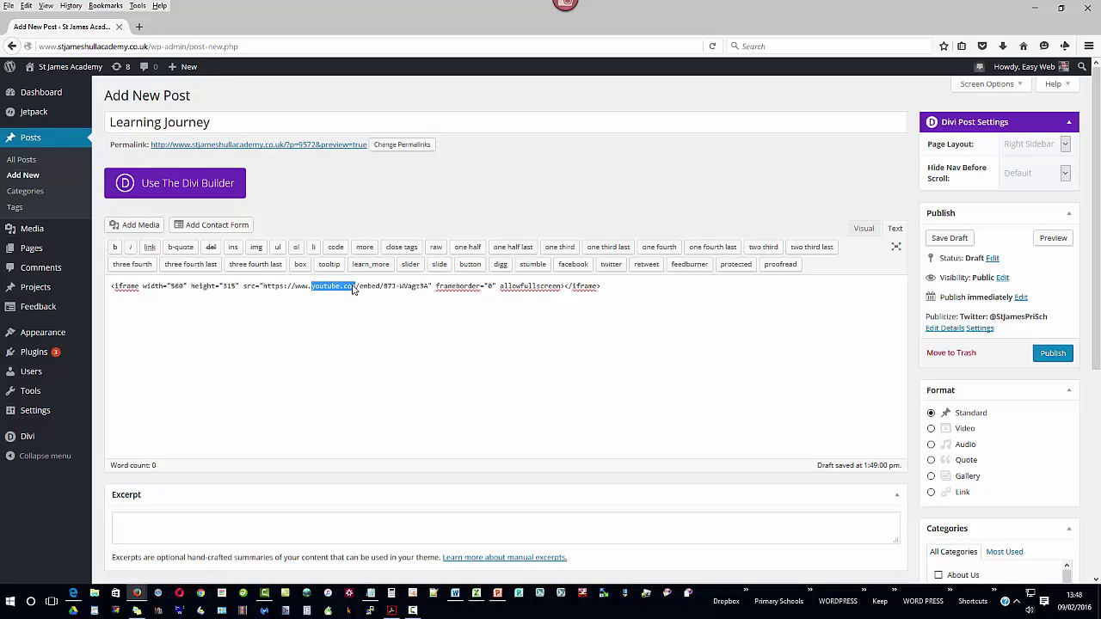
left_click(863, 228)
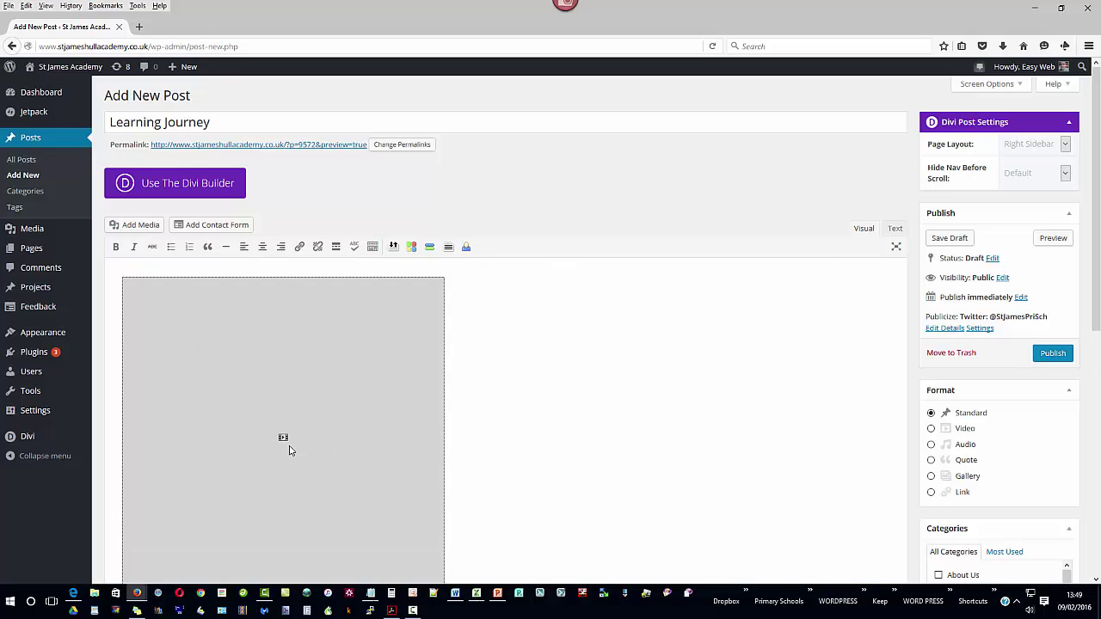
Step: Collapse the Format box and assign the post to the General Blog and Pupil Blog categories
left_click(1069, 391)
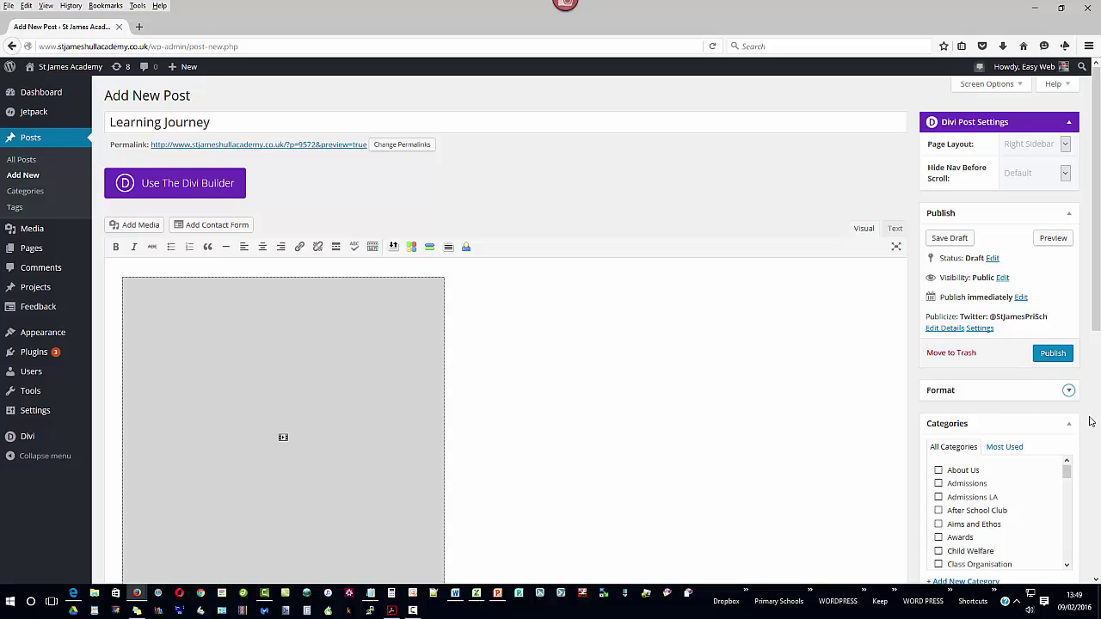
scroll(1090, 421, "down", 3)
scroll(993, 398, "down", 1)
scroll(993, 398, "down", 4)
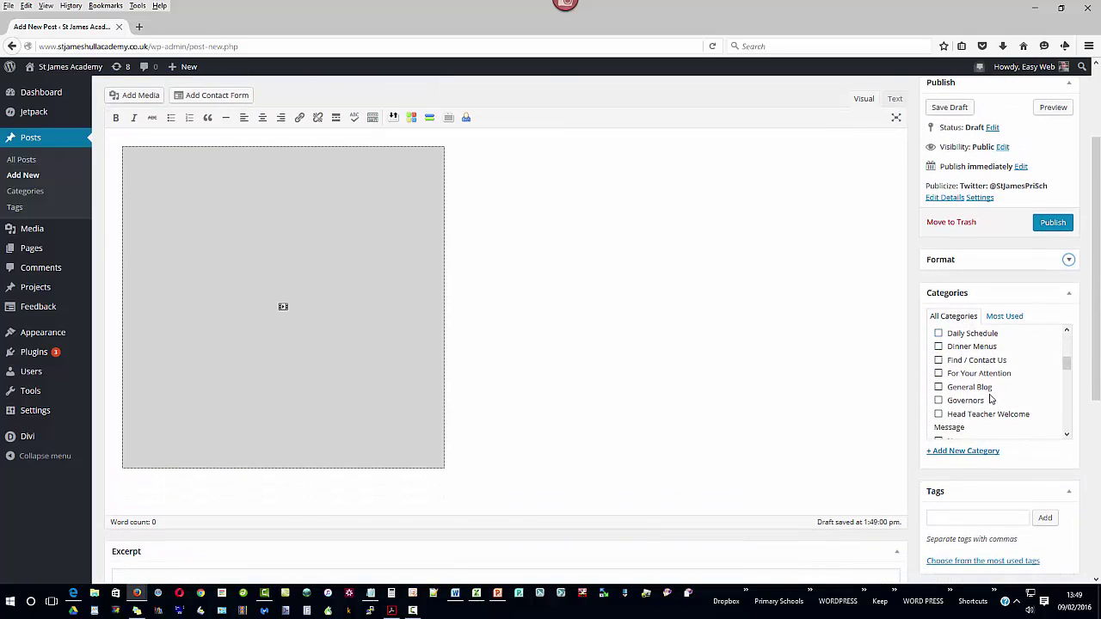
left_click(938, 388)
scroll(959, 380, "down", 2)
scroll(962, 376, "down", 1)
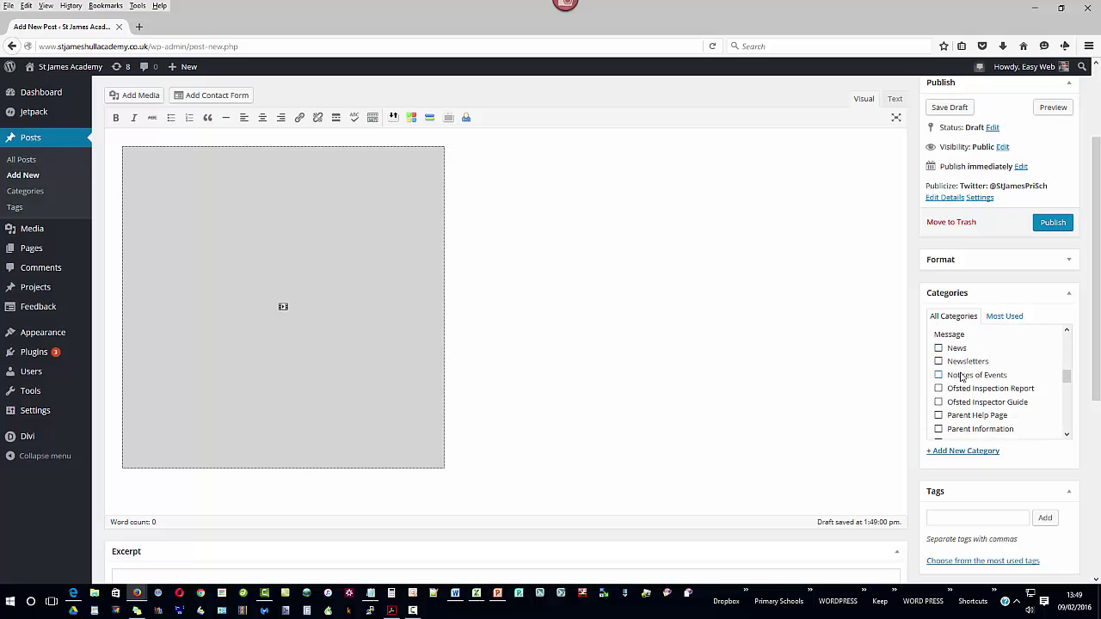
scroll(961, 377, "down", 1)
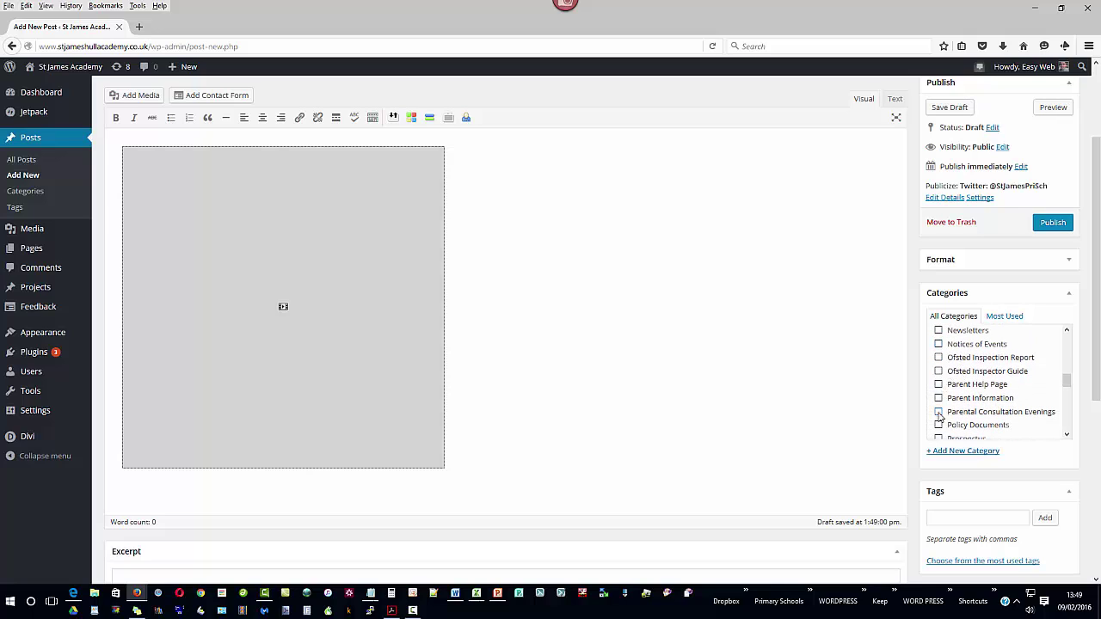
scroll(952, 363, "down", 1)
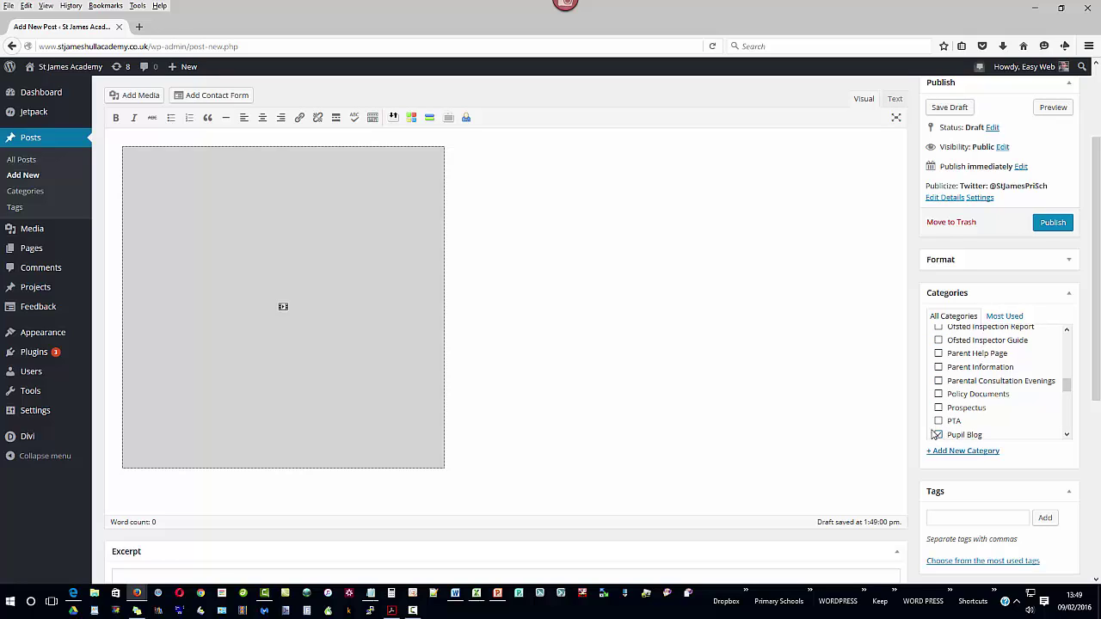
Step: Recheck the General Blog and Pupil Blog category choices and publish the post
scroll(957, 440, "up", 1)
scroll(957, 430, "up", 5)
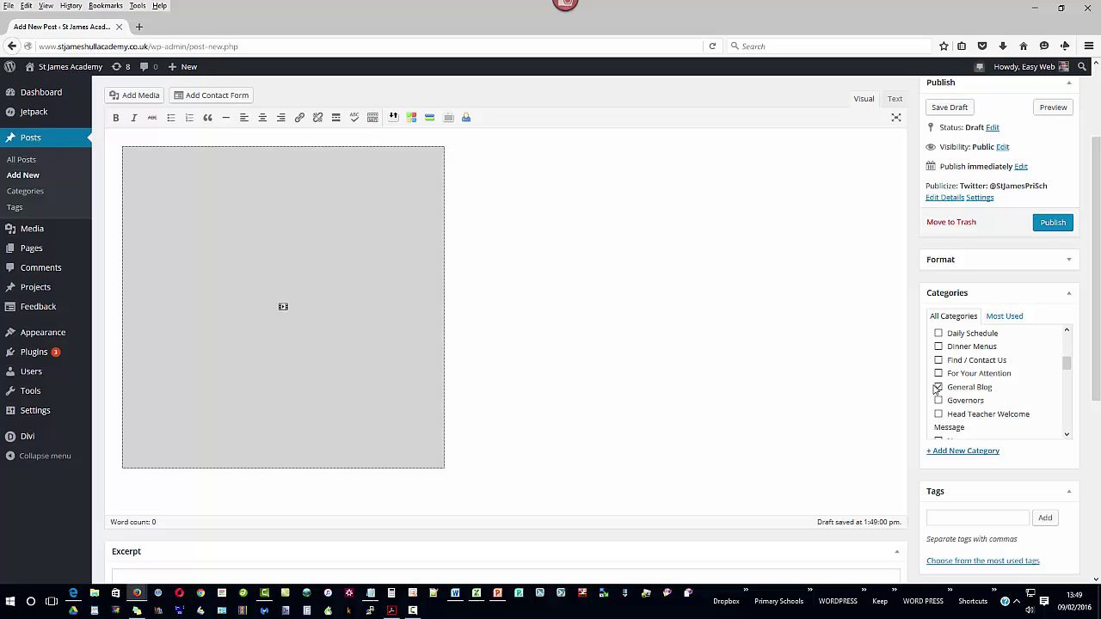
left_click_drag(937, 385, 998, 400)
scroll(989, 396, "down", 6)
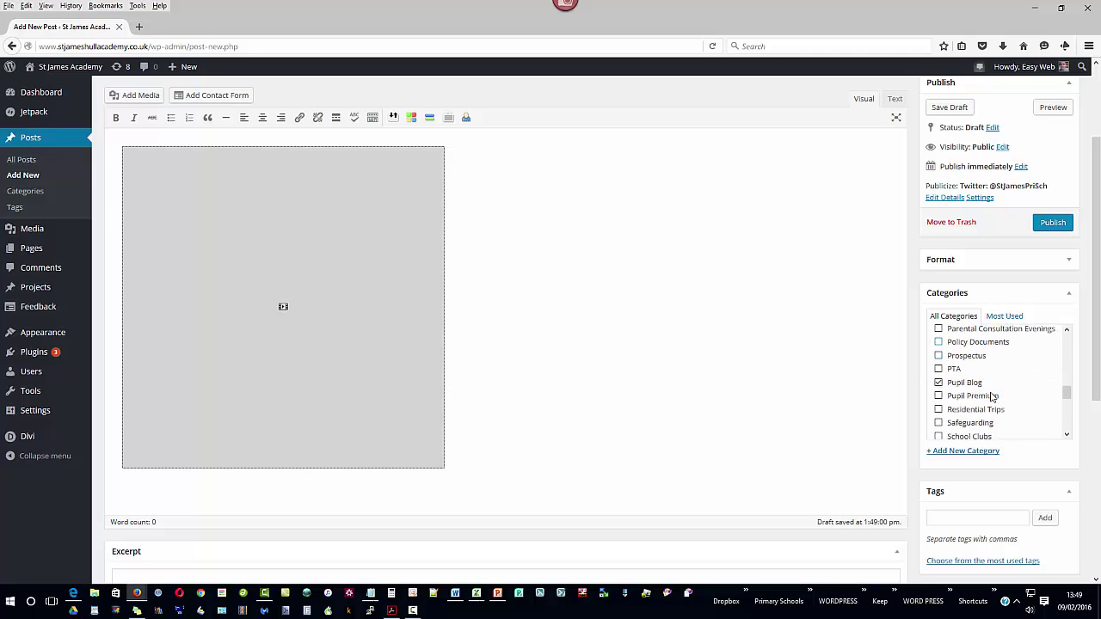
left_click_drag(930, 365, 988, 383)
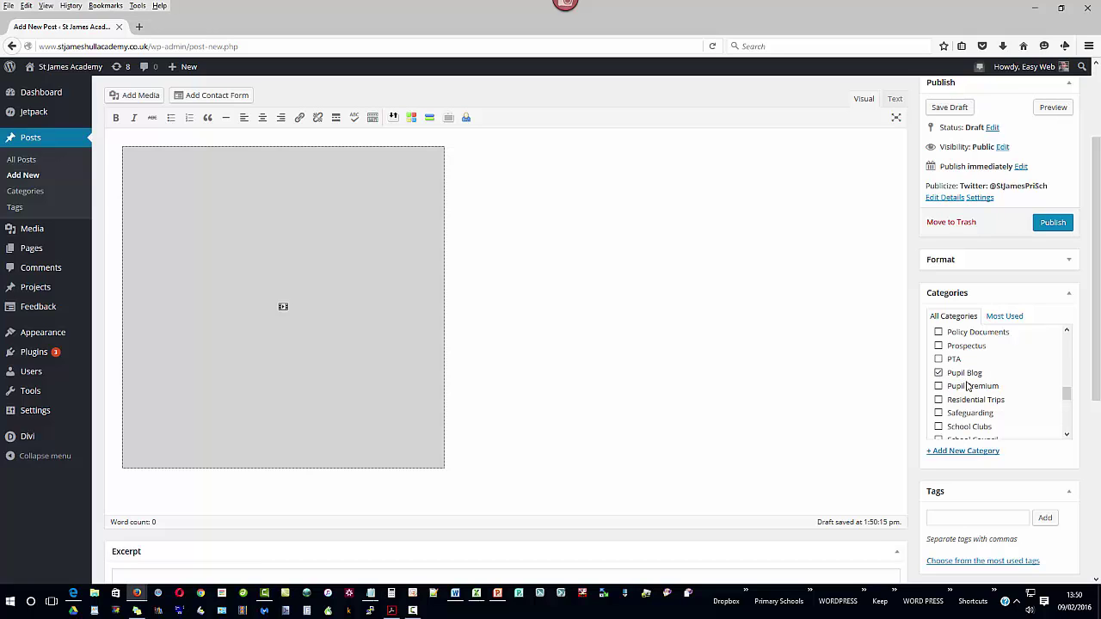
scroll(871, 401, "up", 2)
scroll(871, 401, "up", 1)
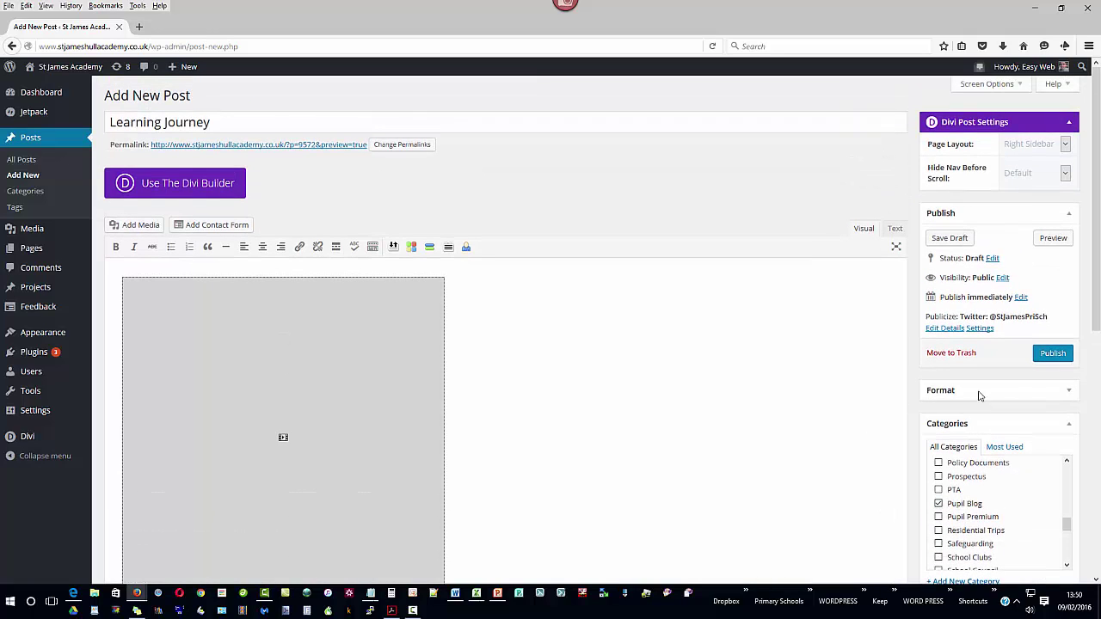
left_click(1050, 356)
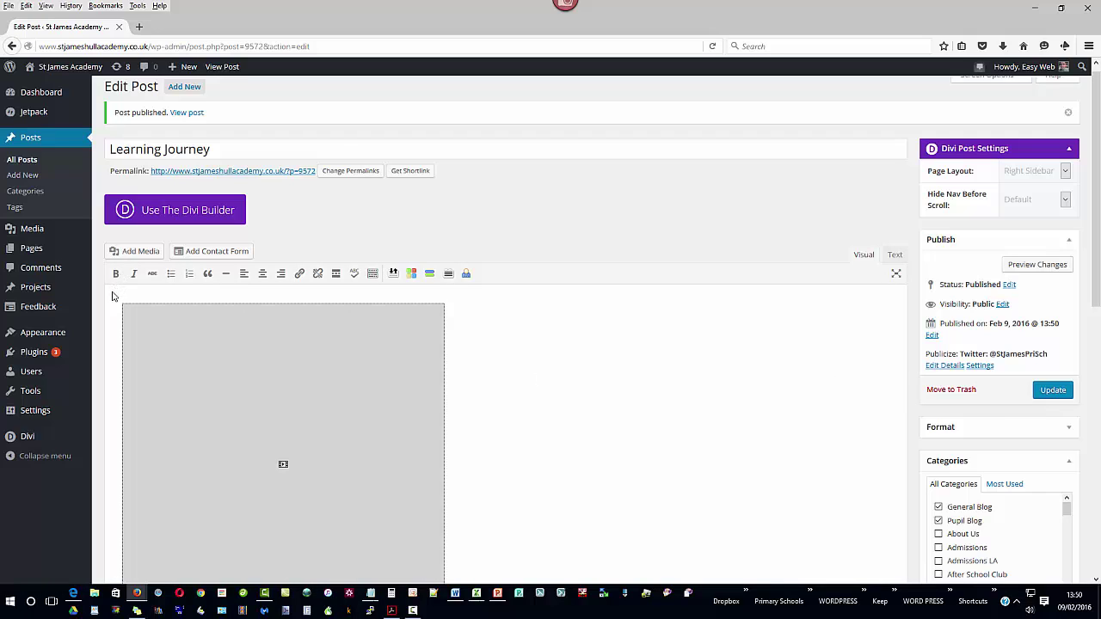
left_click_drag(112, 291, 460, 564)
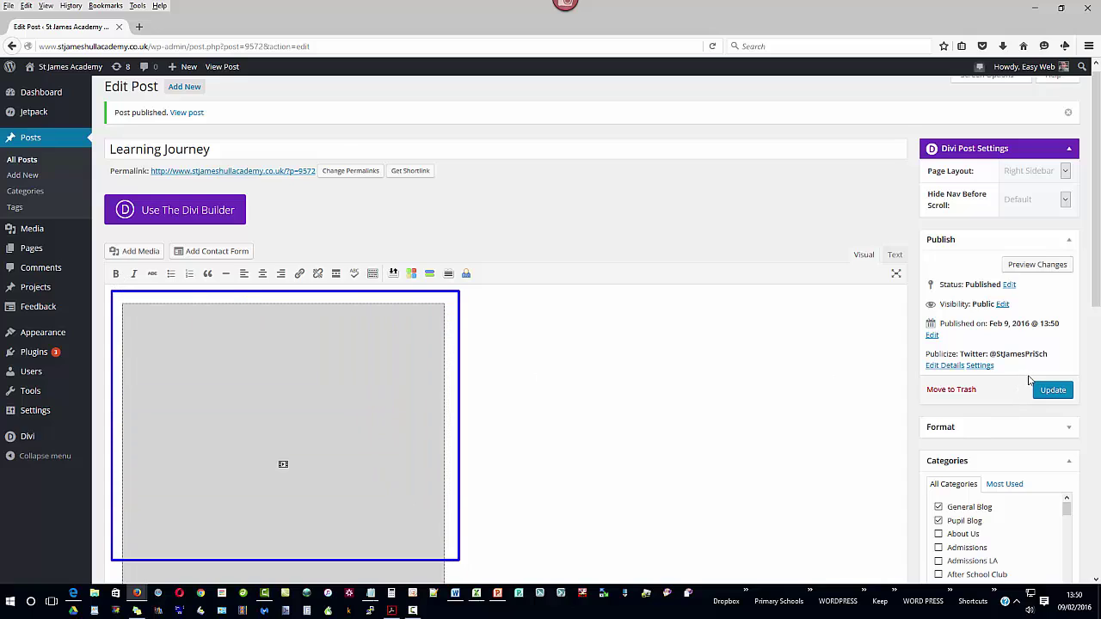
left_click_drag(1028, 379, 1080, 408)
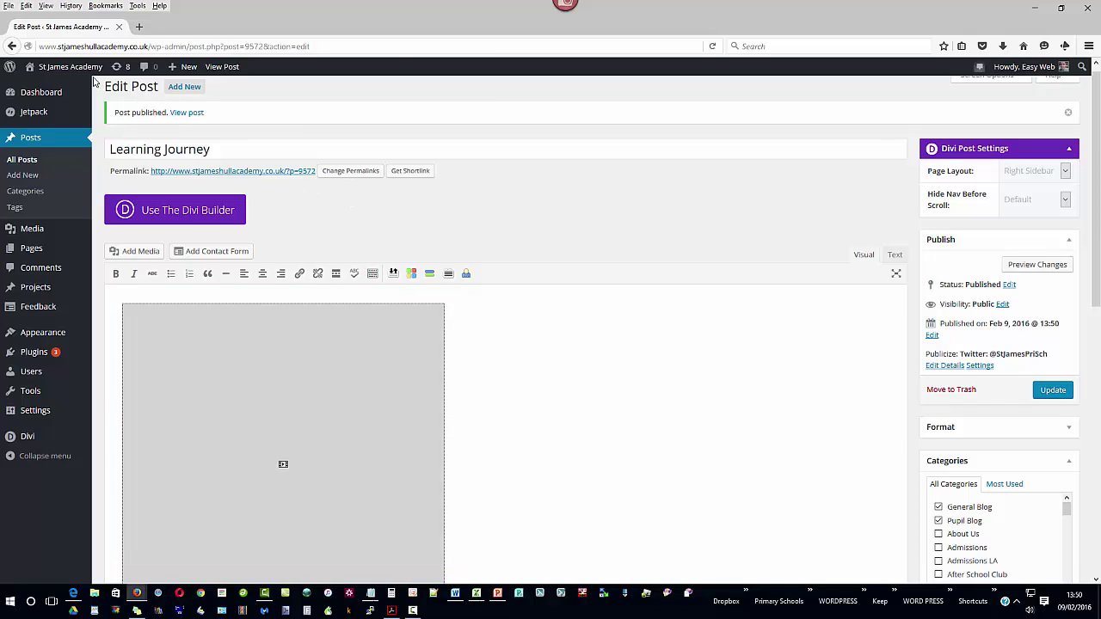
Step: Visit the live school site and test-play the Learning Journey video in the homepage's School Life Blog Feed, pausing it after a short check
mouse_move(93, 72)
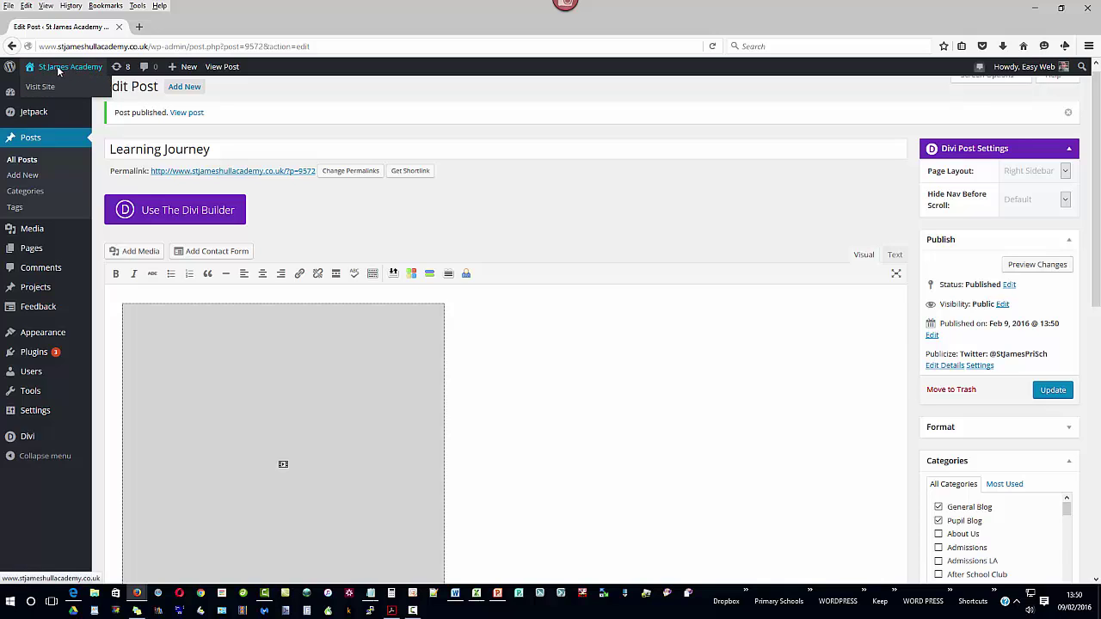
left_click(58, 70)
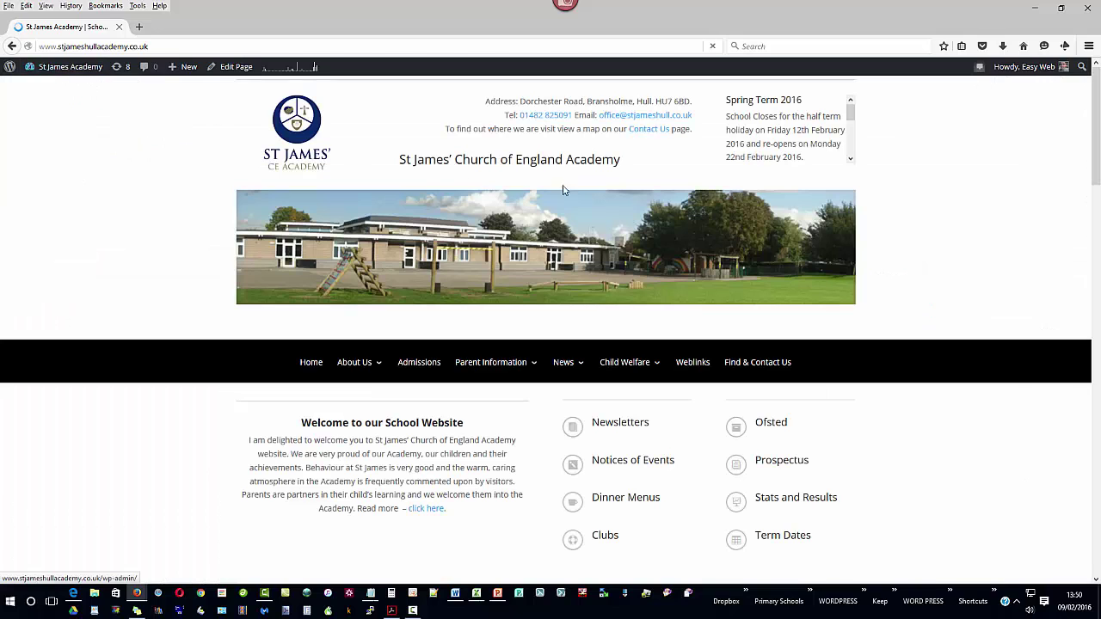
scroll(934, 280, "down", 6)
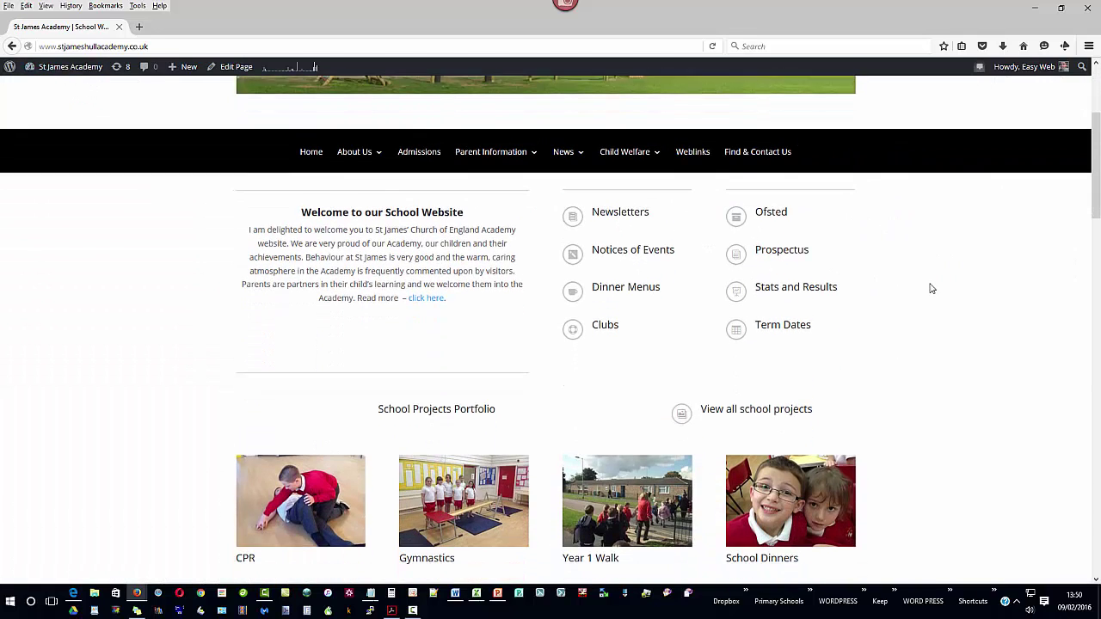
scroll(929, 290, "down", 3)
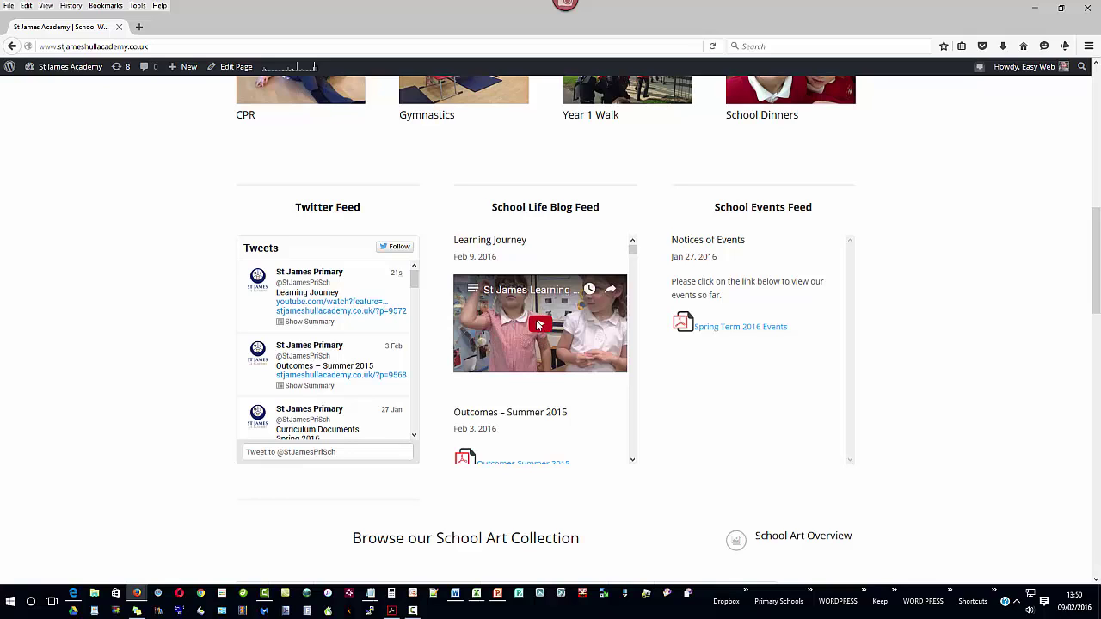
left_click(537, 324)
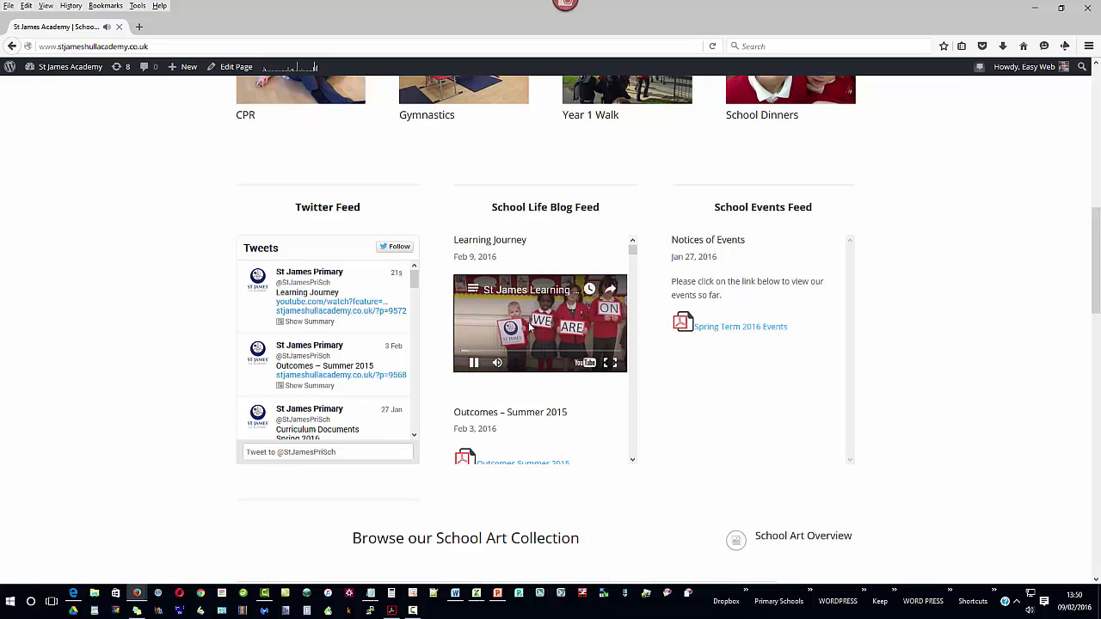
left_click(473, 363)
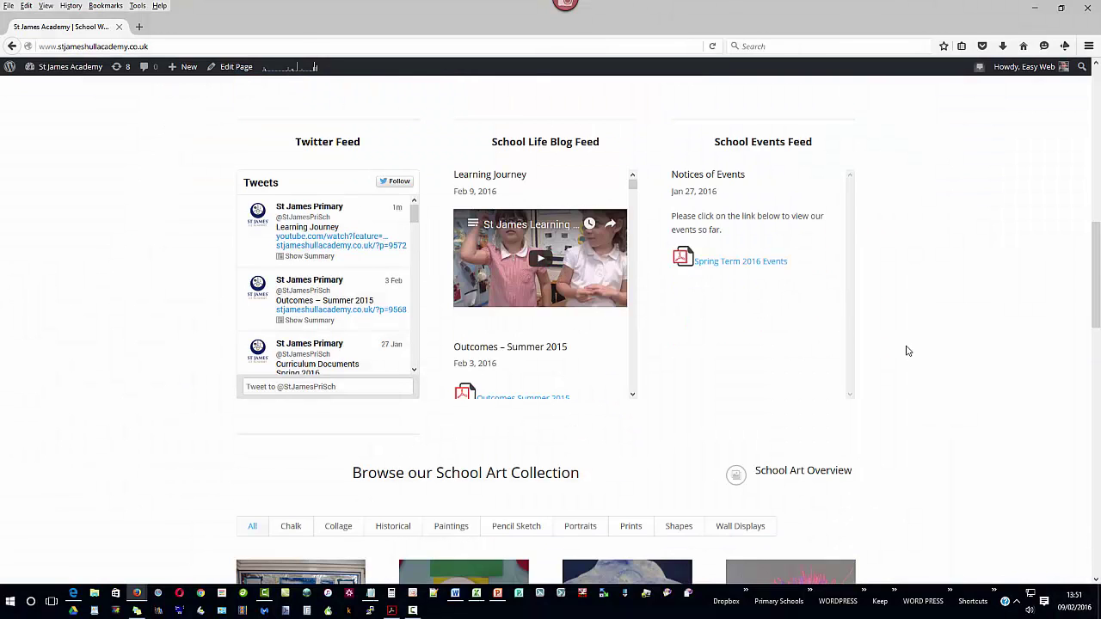
Step: Open the site's Blog page and test-play the Learning Journey video under Blog Posts, pausing it after a short check
scroll(908, 350, "up", 1)
scroll(908, 350, "up", 12)
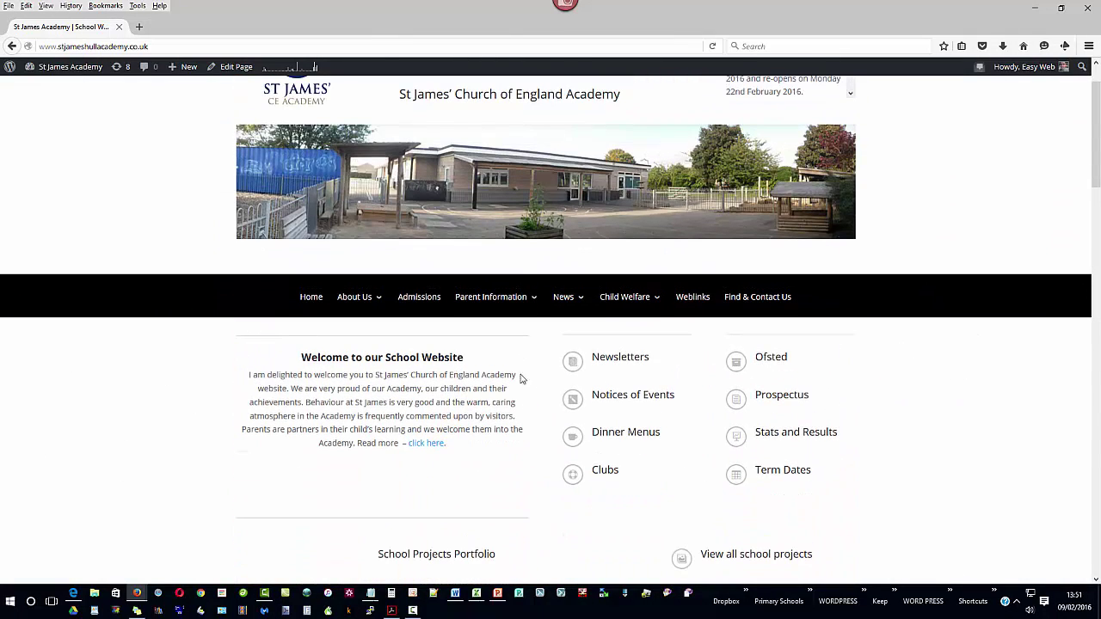
mouse_move(565, 305)
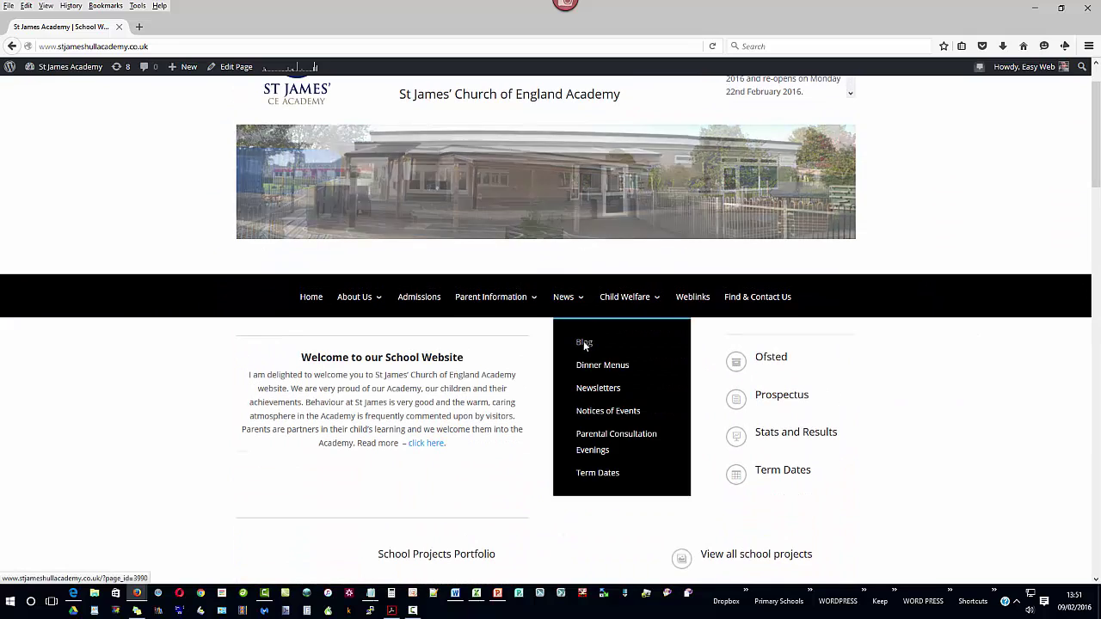
left_click(583, 341)
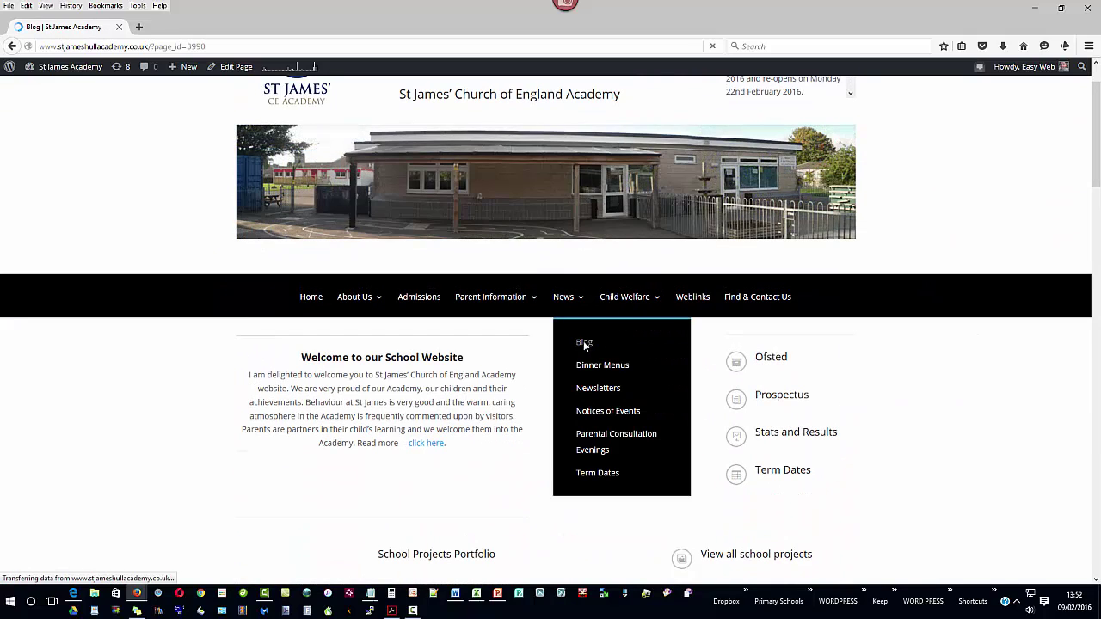
scroll(938, 451, "down", 3)
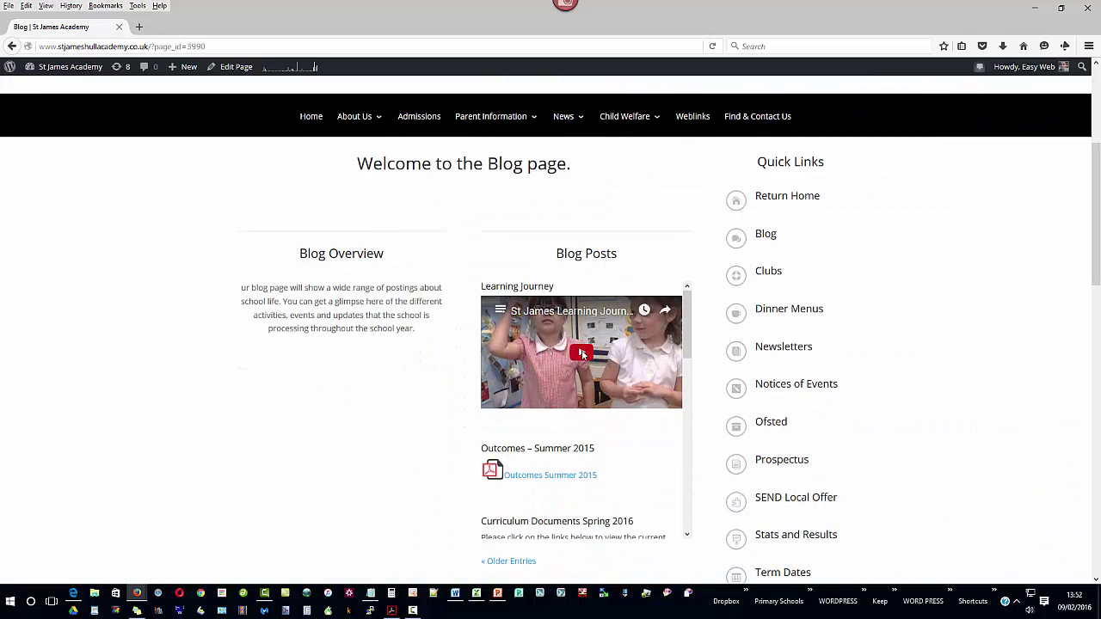
left_click(581, 352)
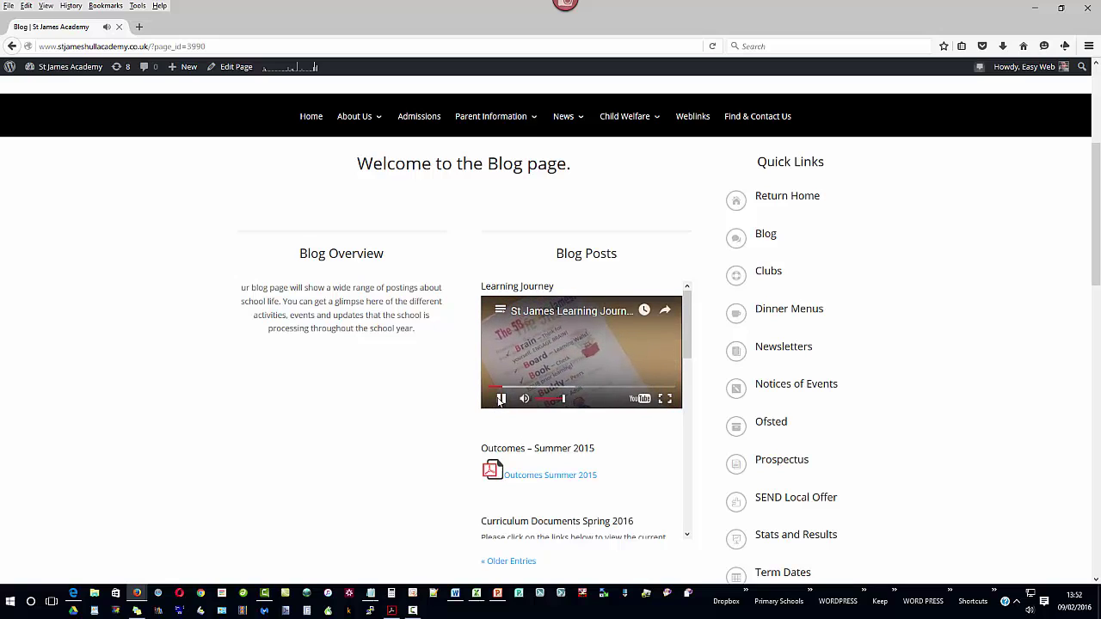
left_click(500, 399)
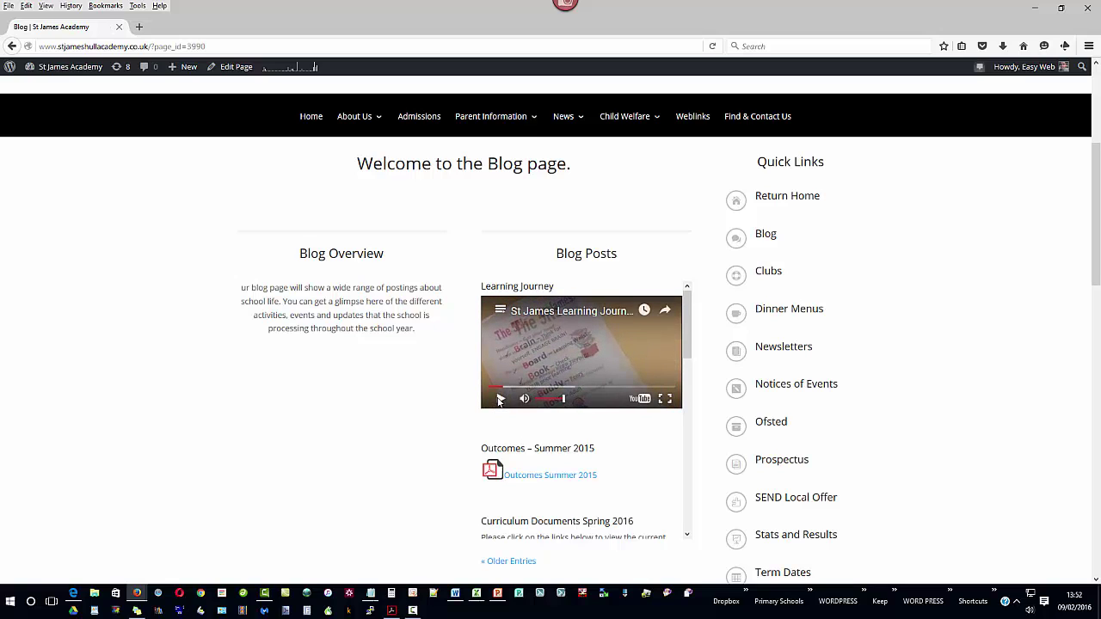